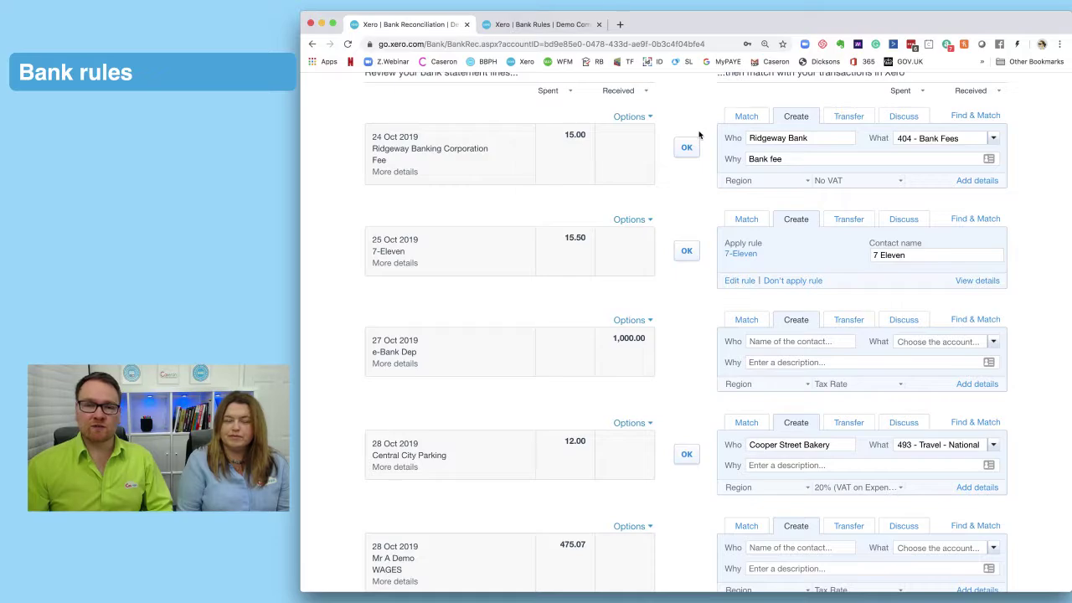
Step: Start creating a bank rule from the 24 Oct 2019 Ridgeway Banking Corporation Fee statement line
click(650, 119)
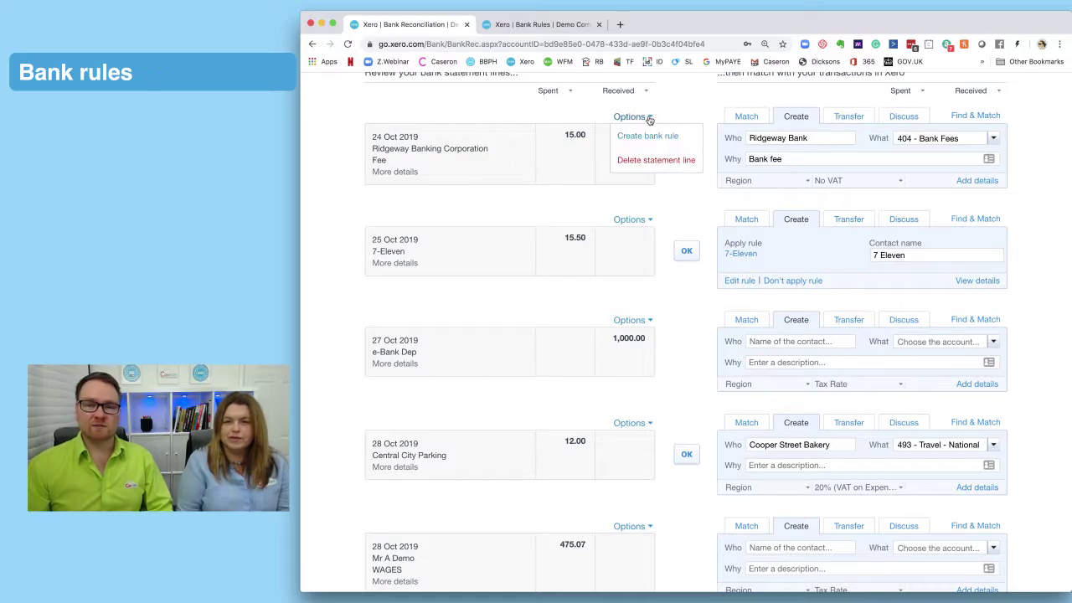
click(652, 136)
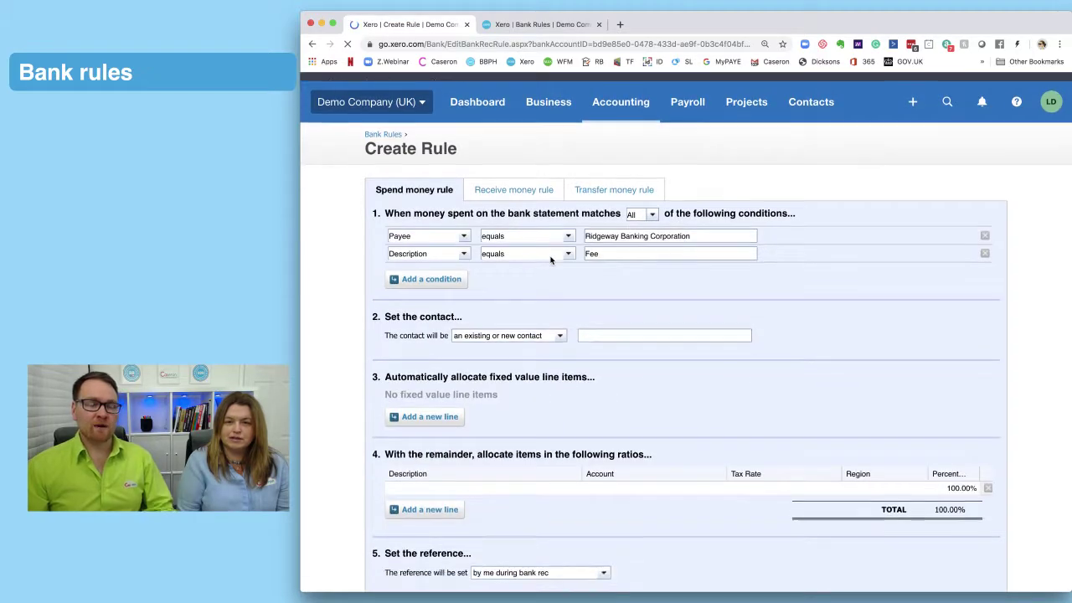
scroll(551, 261, down, 1)
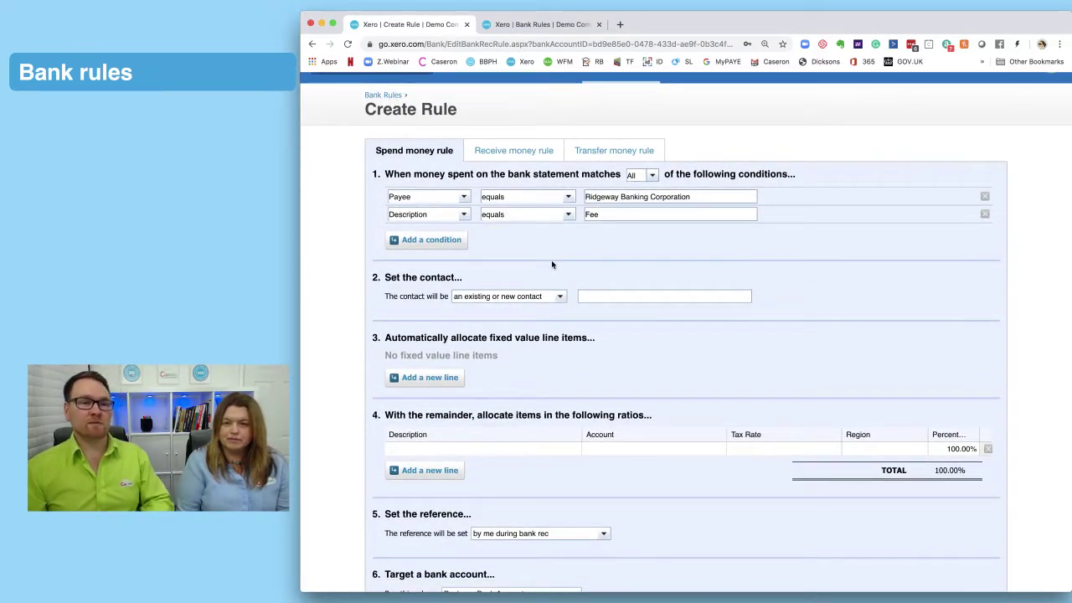
scroll(680, 244, down, 1)
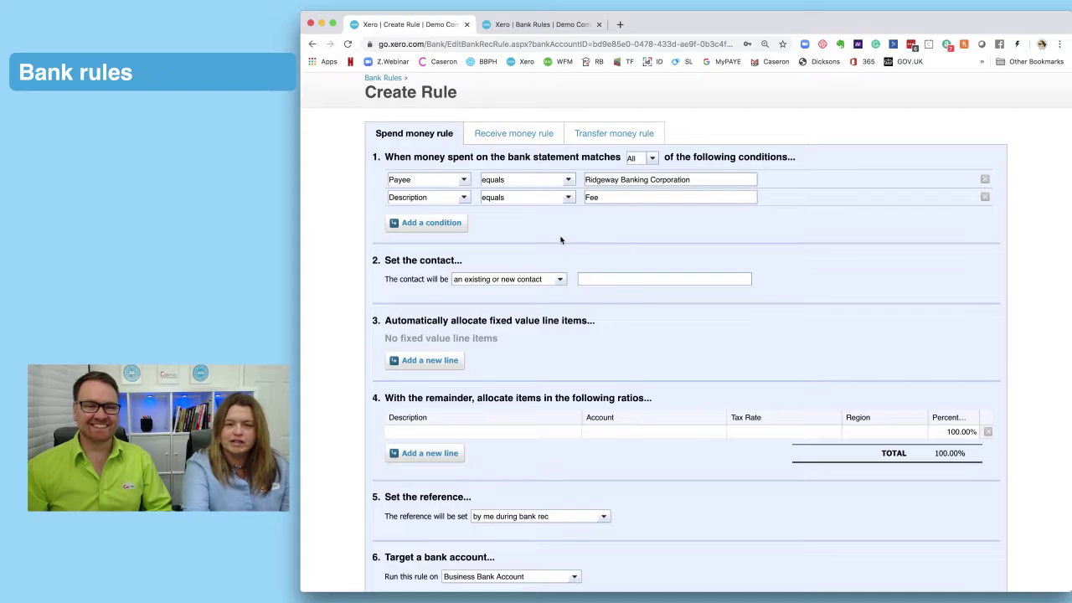
scroll(578, 243, down, 1)
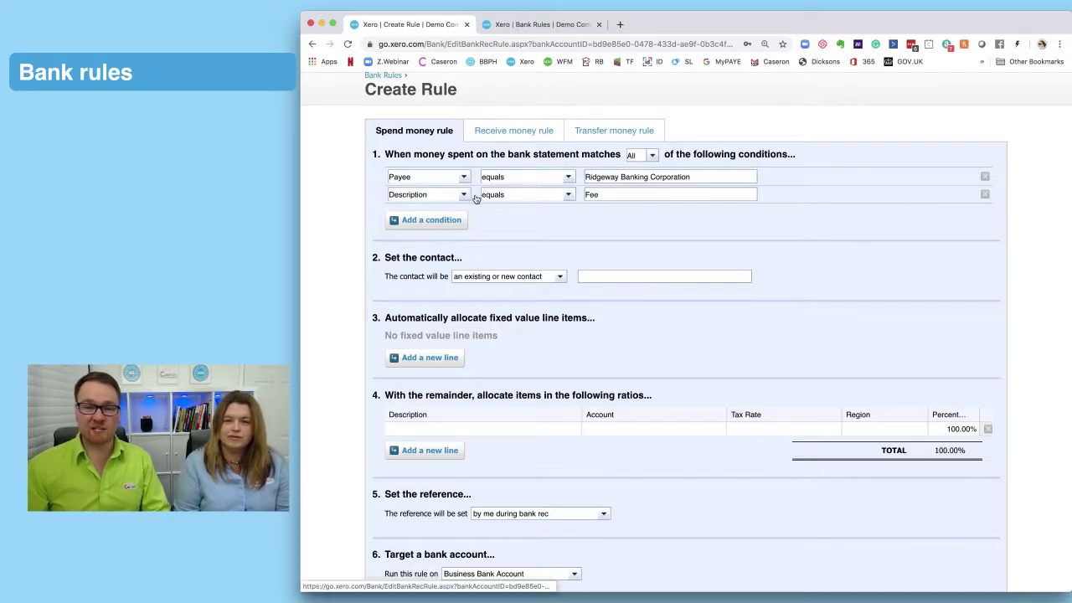
double_click(670, 198)
triple_click(735, 180)
click(649, 216)
drag(700, 177, 654, 176)
click(704, 177)
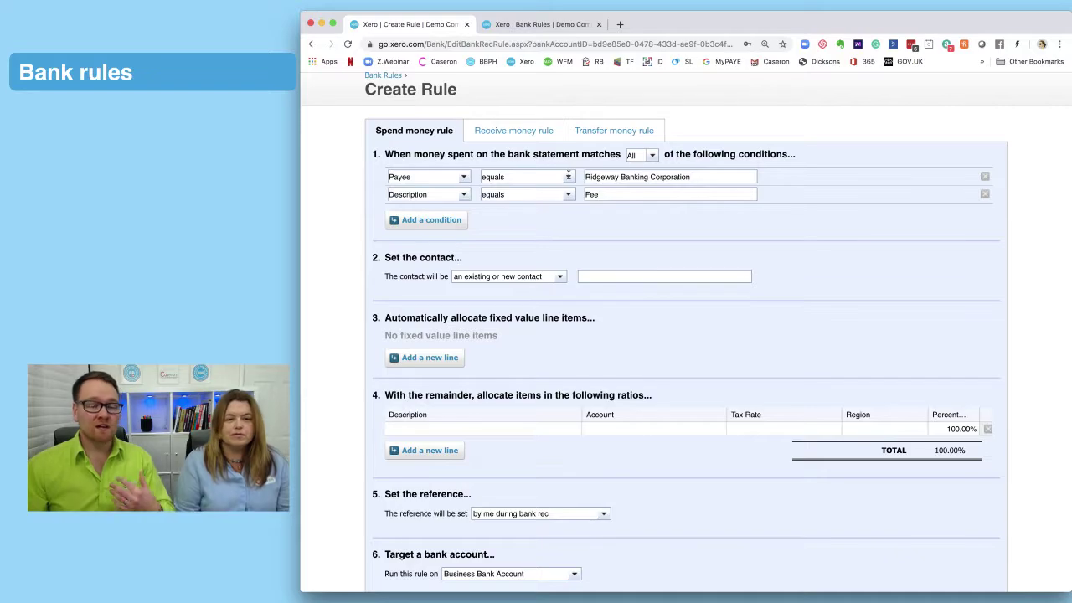
click(569, 176)
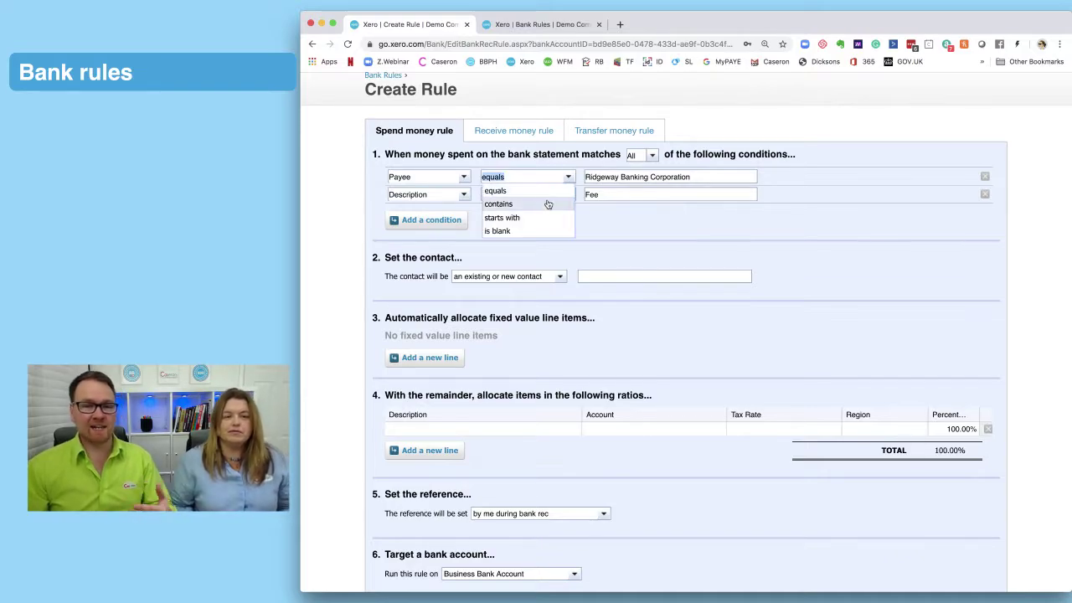
click(718, 213)
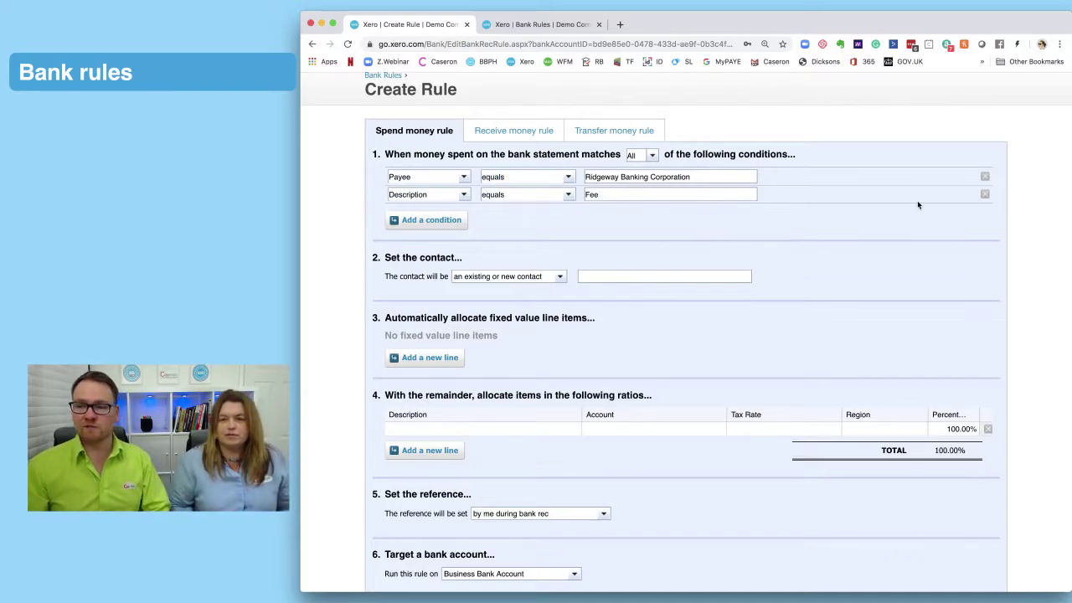
Step: Remove the Description condition and make the remaining condition match any text field that contains "Ridgeway Banking"
click(986, 195)
click(464, 179)
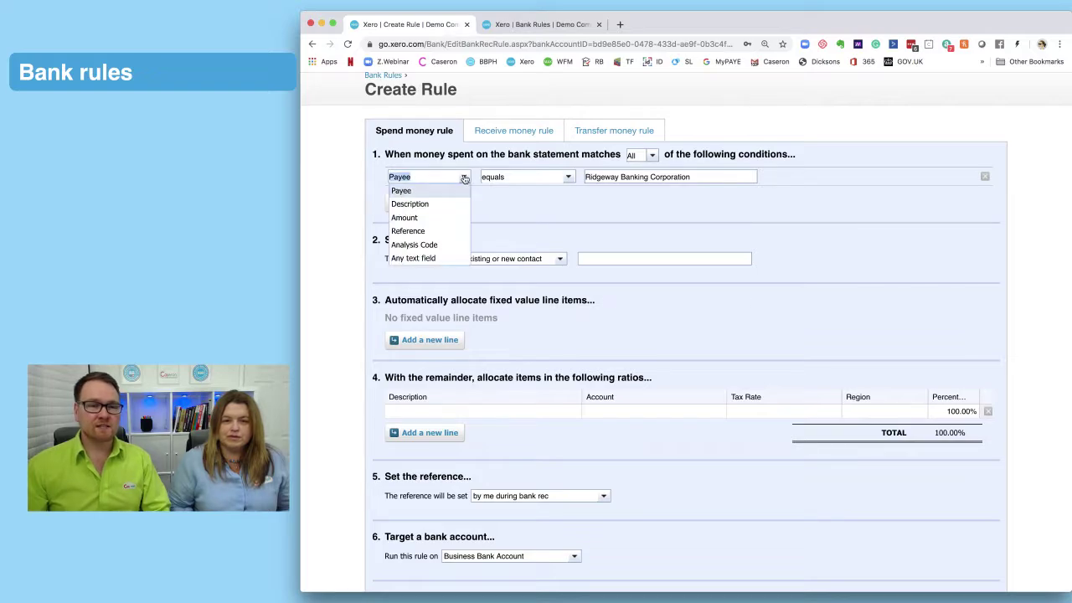
click(427, 259)
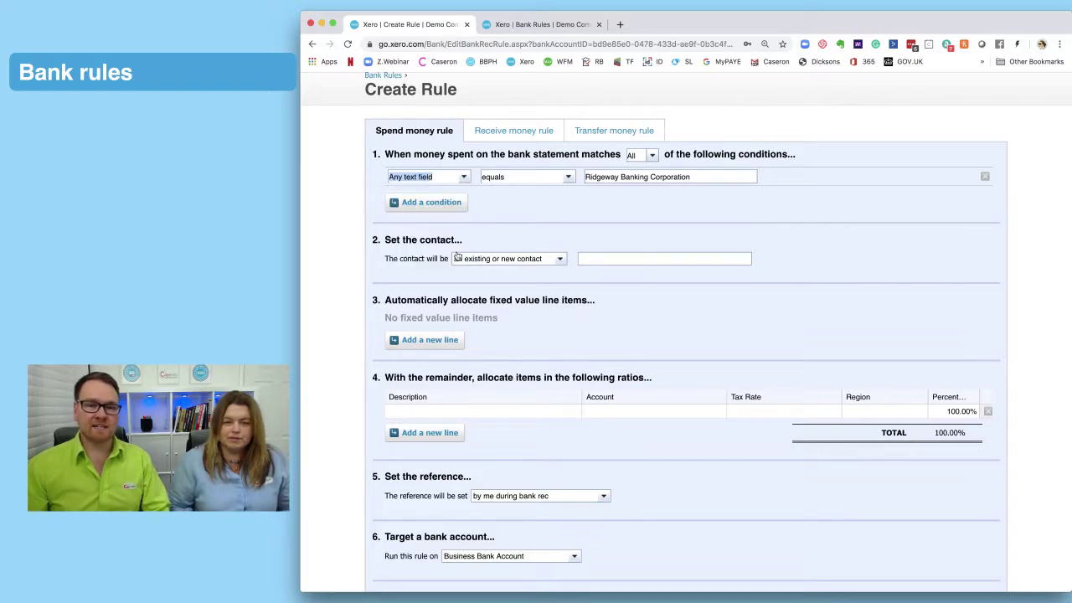
click(568, 177)
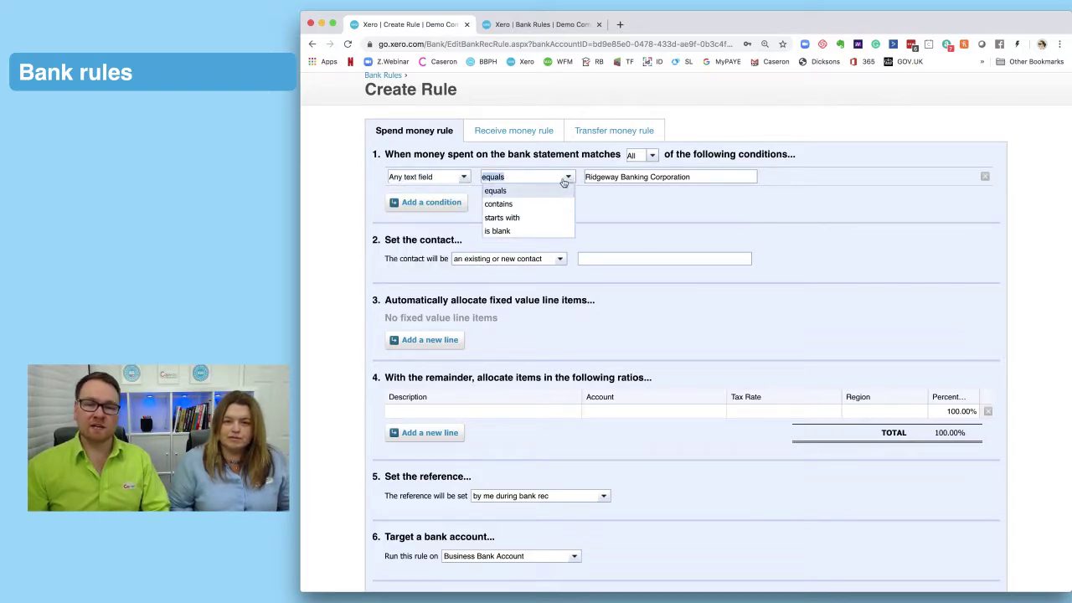
click(526, 204)
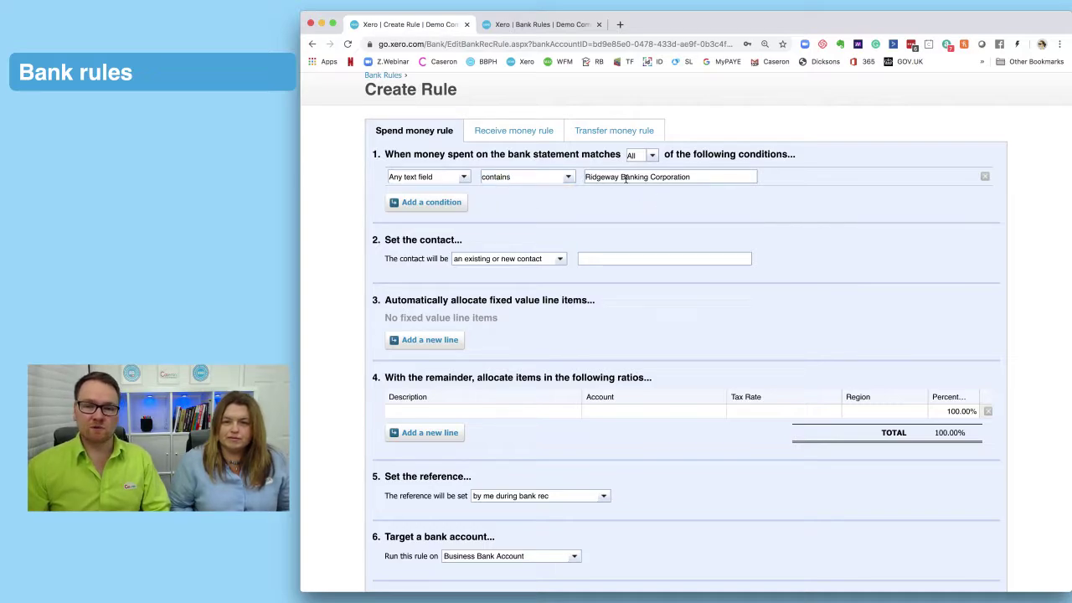
drag(648, 176, 727, 188)
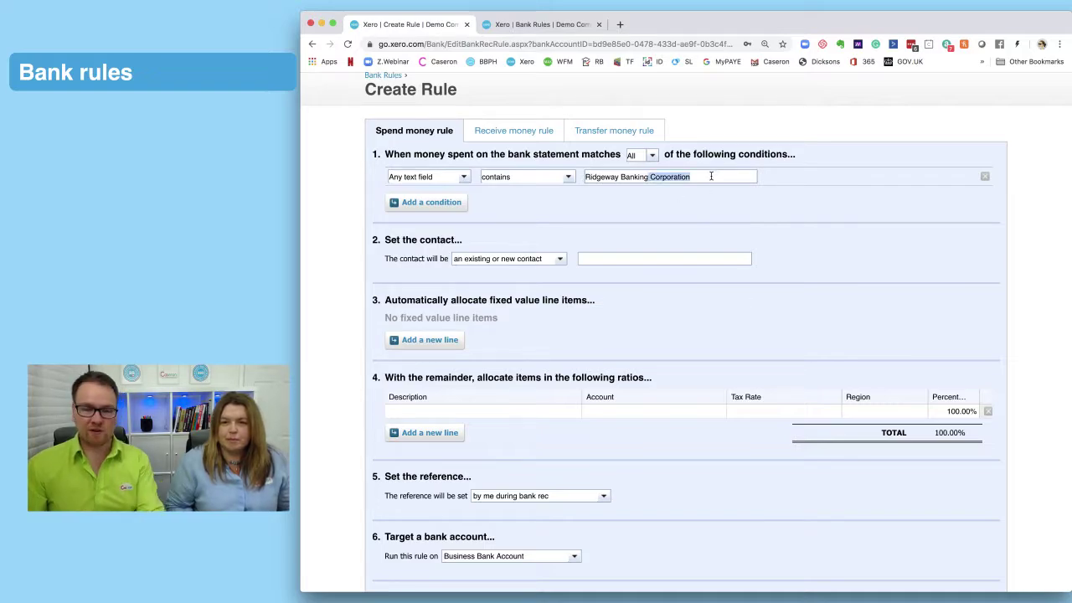
key(BackSpace)
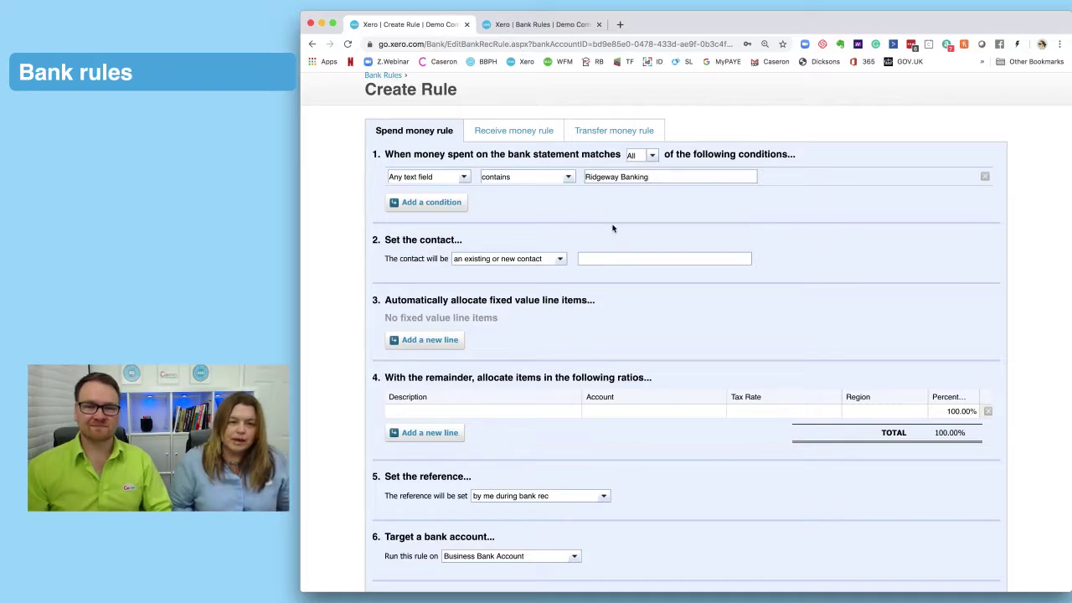
Step: Set the rule's contact to the existing contact Ridgeway Bank
scroll(611, 229, down, 1)
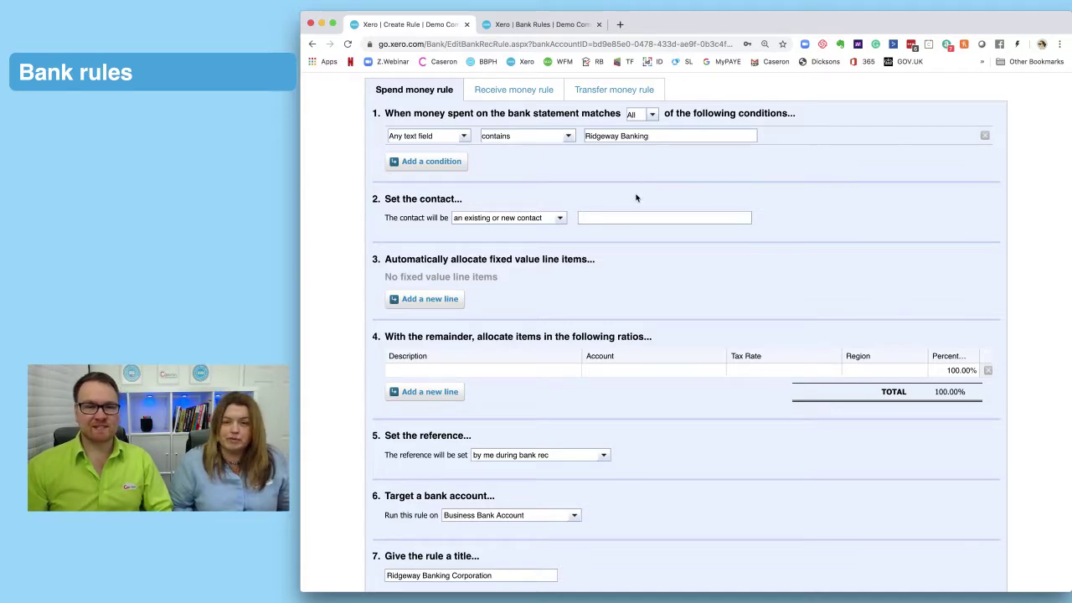
click(631, 218)
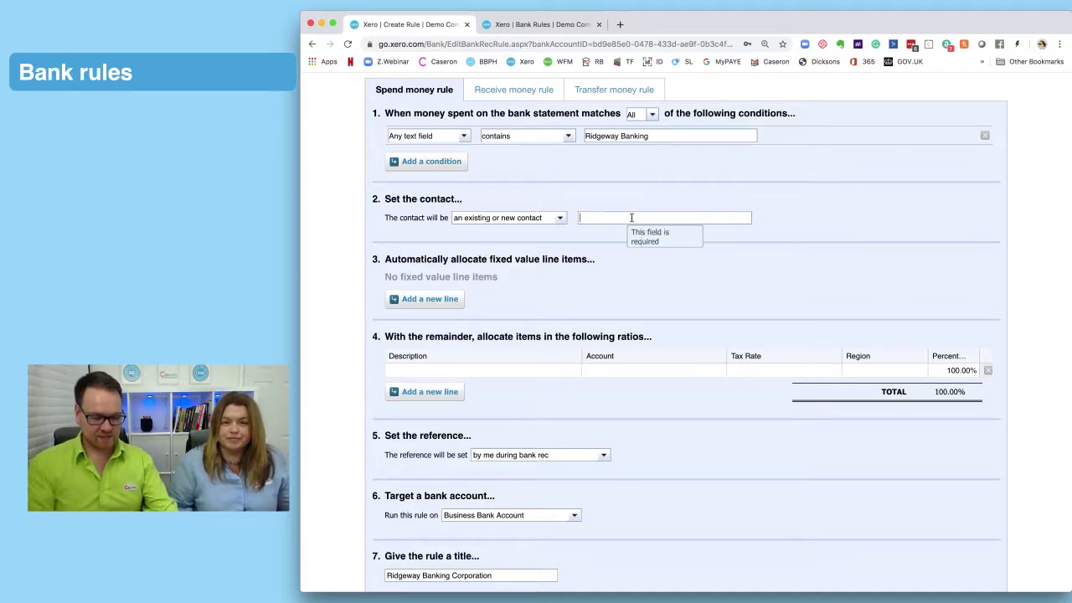
text(Ridgeway Bank)
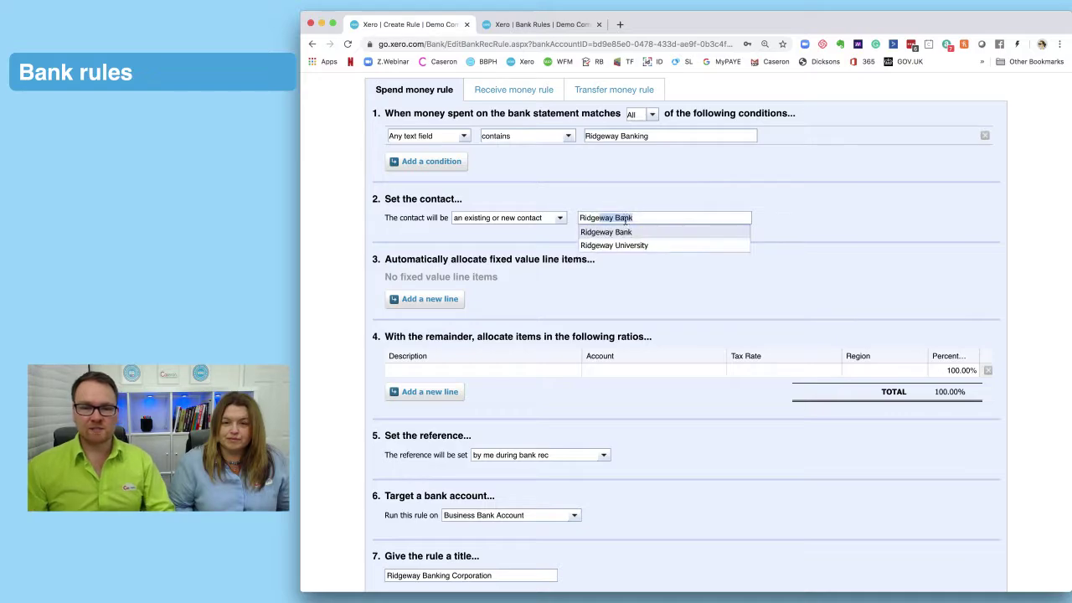
click(635, 233)
Step: Allocate the remainder to account 404 - Bank Fees with the description "Bank charges"
scroll(648, 187, down, 3)
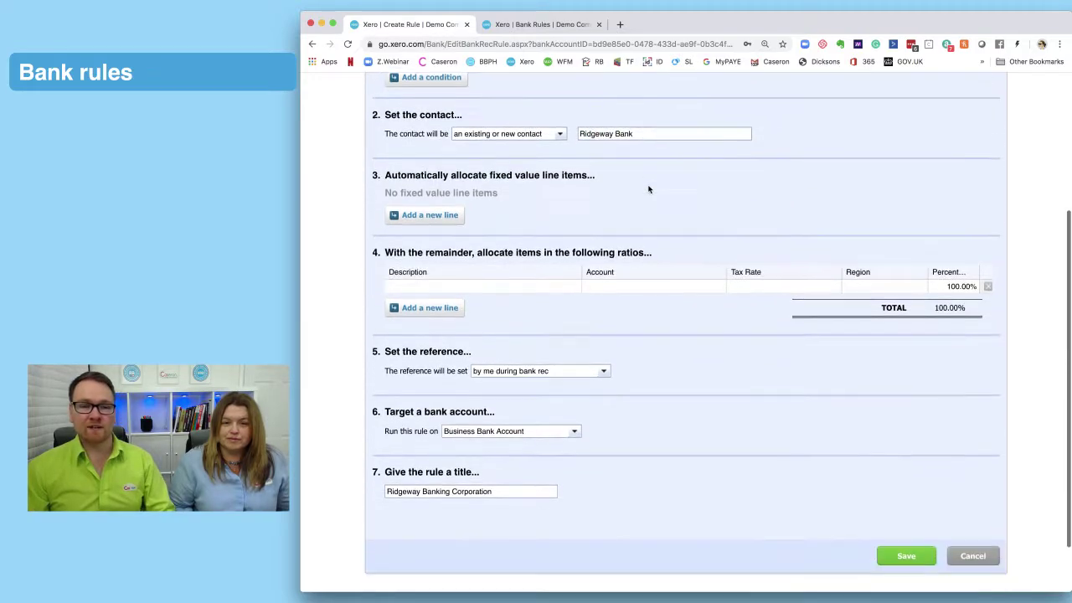
click(523, 253)
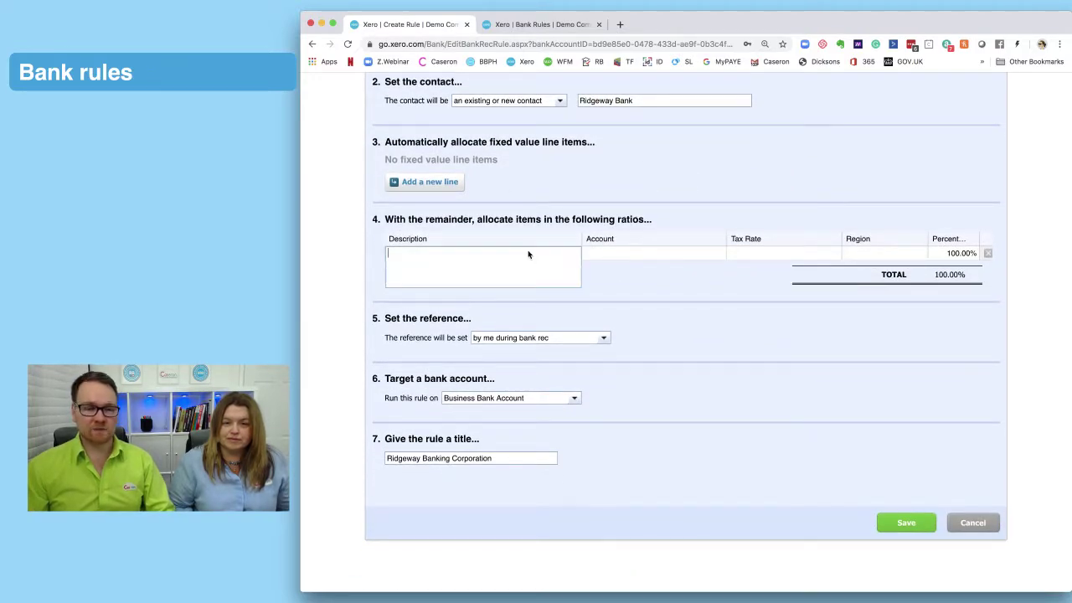
text(Bank charges)
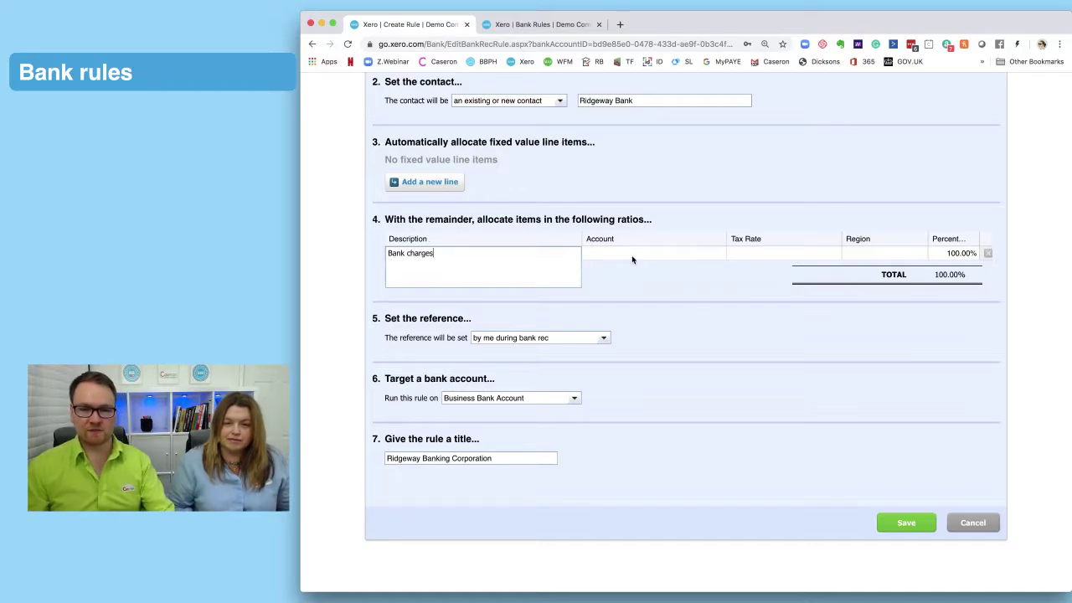
click(635, 253)
text(bank)
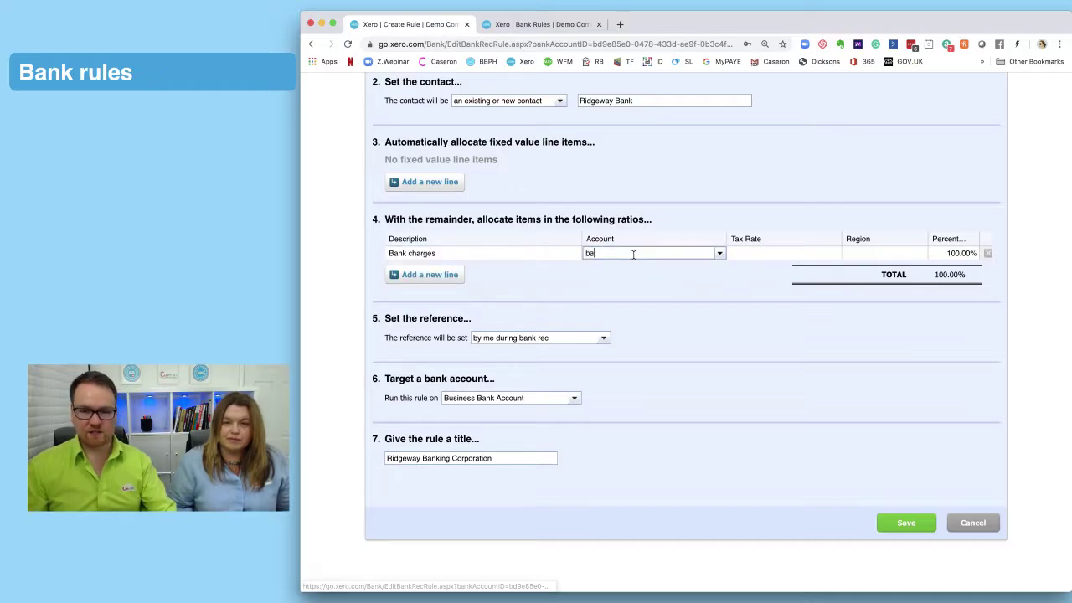
click(638, 266)
click(738, 280)
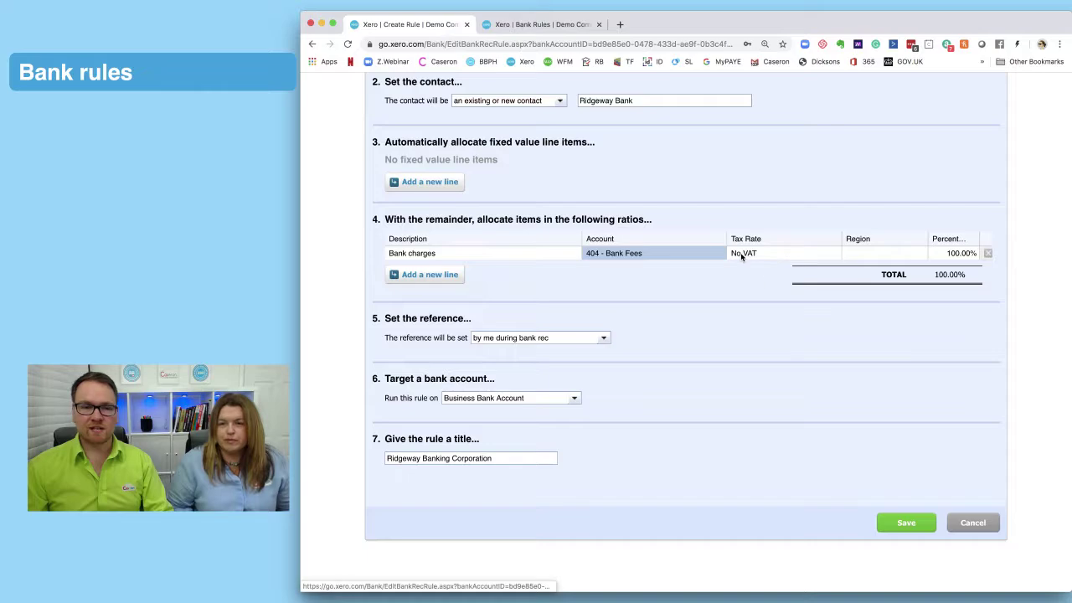
Step: Replace the rule's title with "Bank dees > 404 Bank Fees" and save the rule
scroll(733, 256, down, 1)
scroll(730, 264, down, 1)
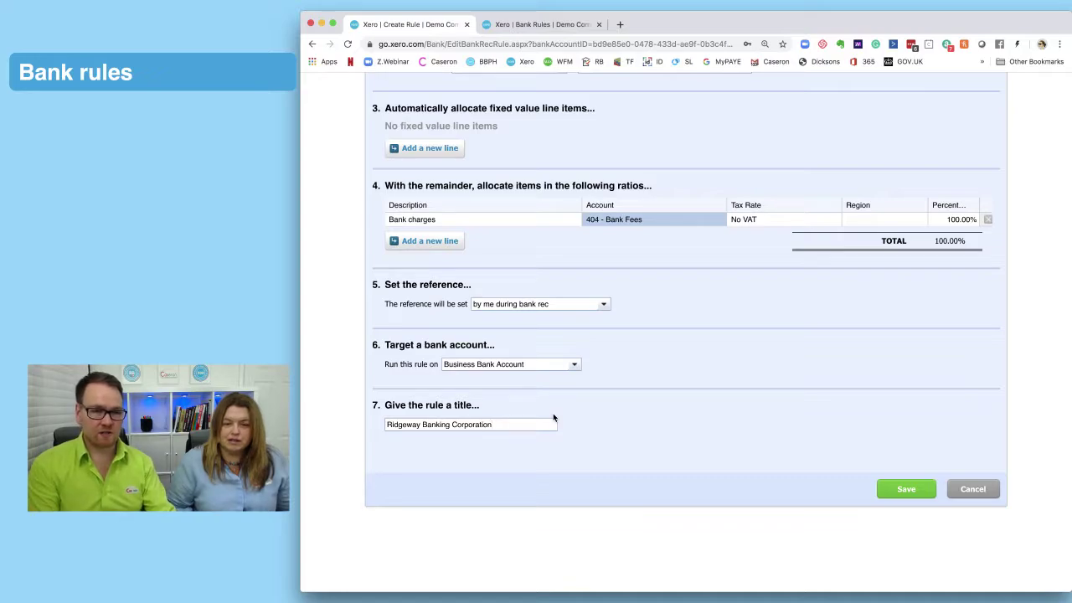
key(BackSpace)
key(BackSpace)
key(BackSpace)
key(BackSpace)
key(BackSpace)
key(BackSpace)
key(BackSpace)
key(BackSpace)
key(BackSpace)
key(BackSpace)
key(BackSpace)
key(BackSpace)
key(BackSpace)
key(BackSpace)
key(BackSpace)
key(BackSpace)
key(BackSpace)
key(BackSpace)
key(BackSpace)
key(BackSpace)
key(BackSpace)
key(BackSpace)
key(BackSpace)
key(BackSpace)
key(BackSpace)
key(BackSpace)
key(BackSpace)
key(BackSpace)
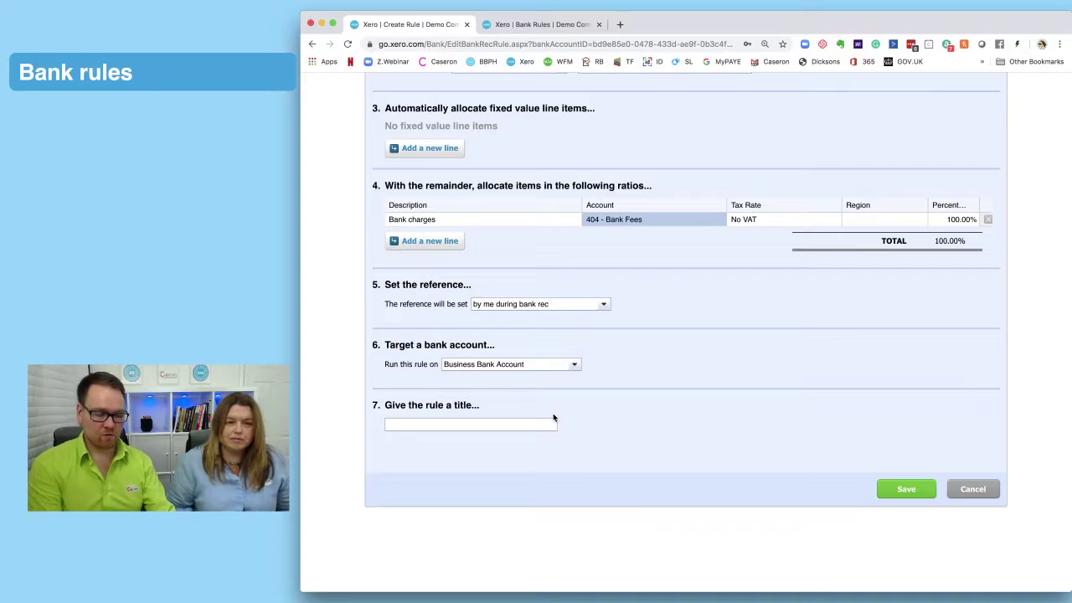
text(Bank dees >)
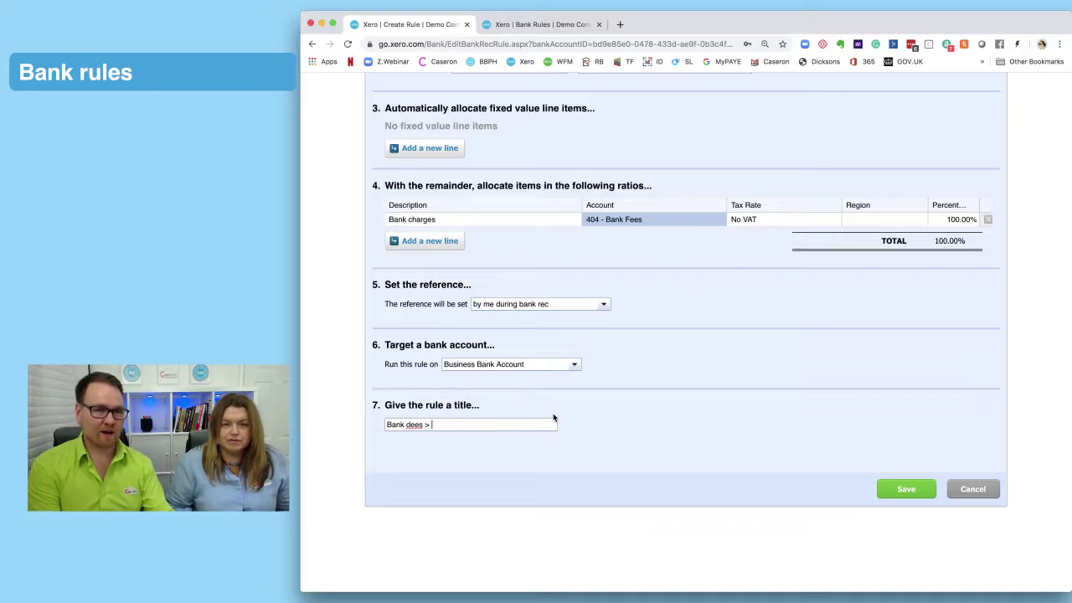
text(404 Bank Fees)
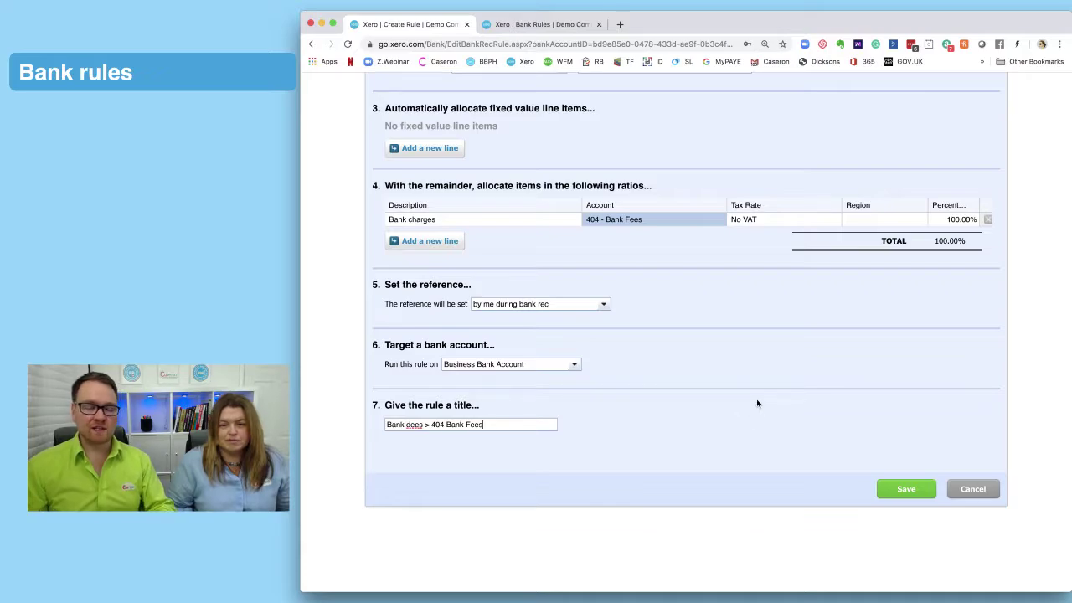
click(901, 491)
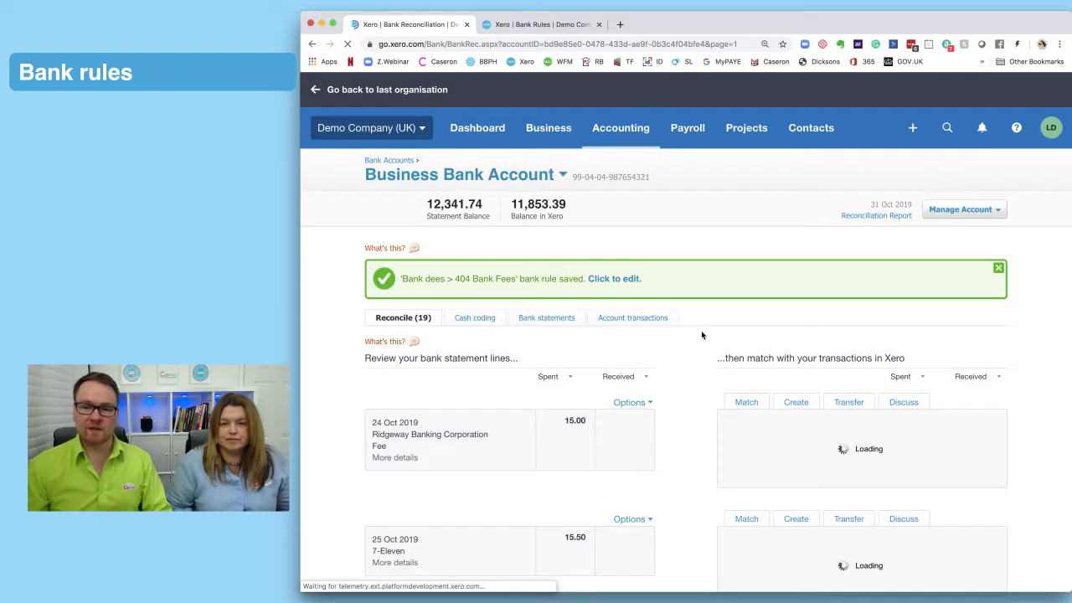
Step: Reopen the rule applied to the Ridgeway Banking Corporation line, correct its title to "Bank fees > 404 Bank Fees" and save it
scroll(702, 333, down, 2)
scroll(701, 332, down, 3)
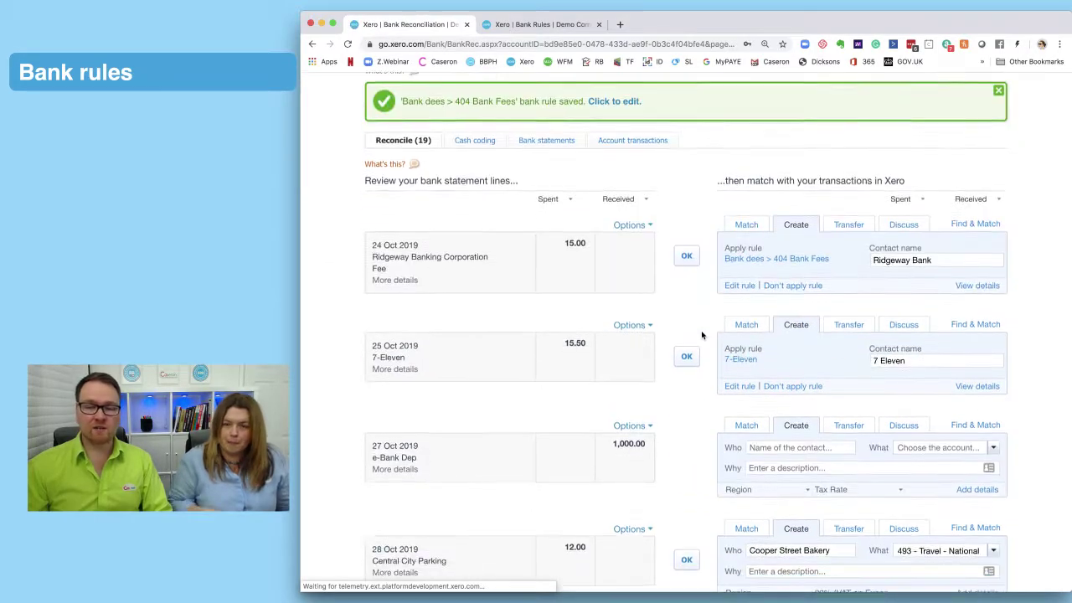
scroll(703, 335, up, 1)
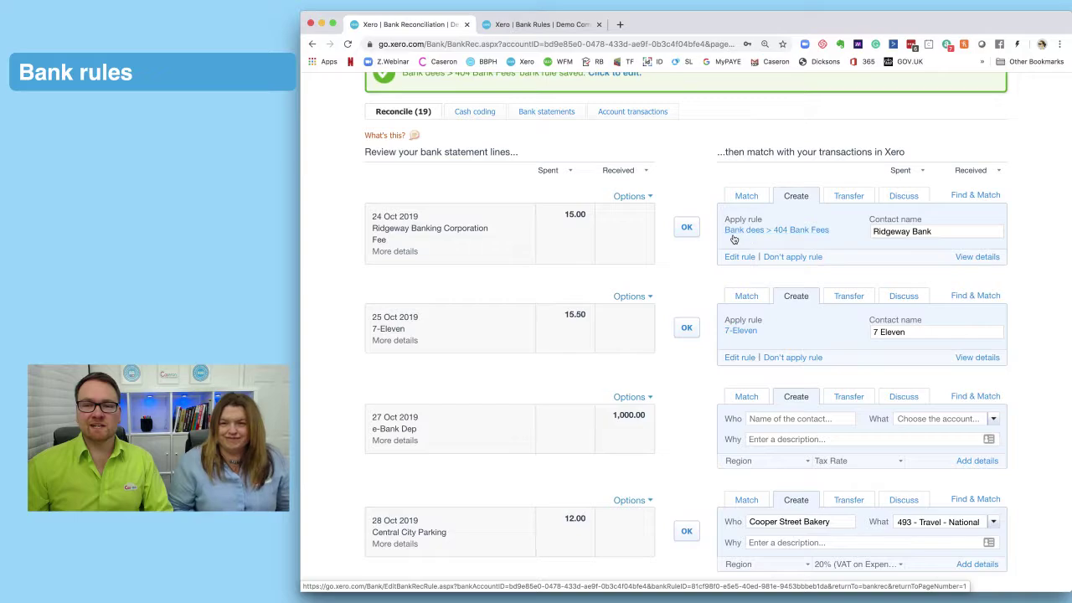
click(795, 231)
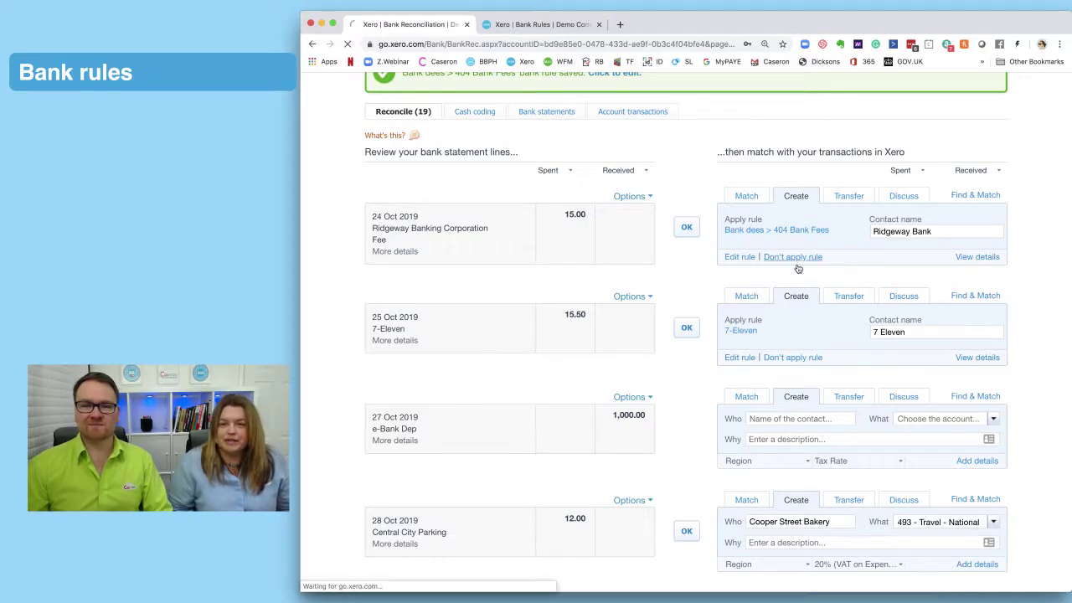
scroll(718, 271, down, 5)
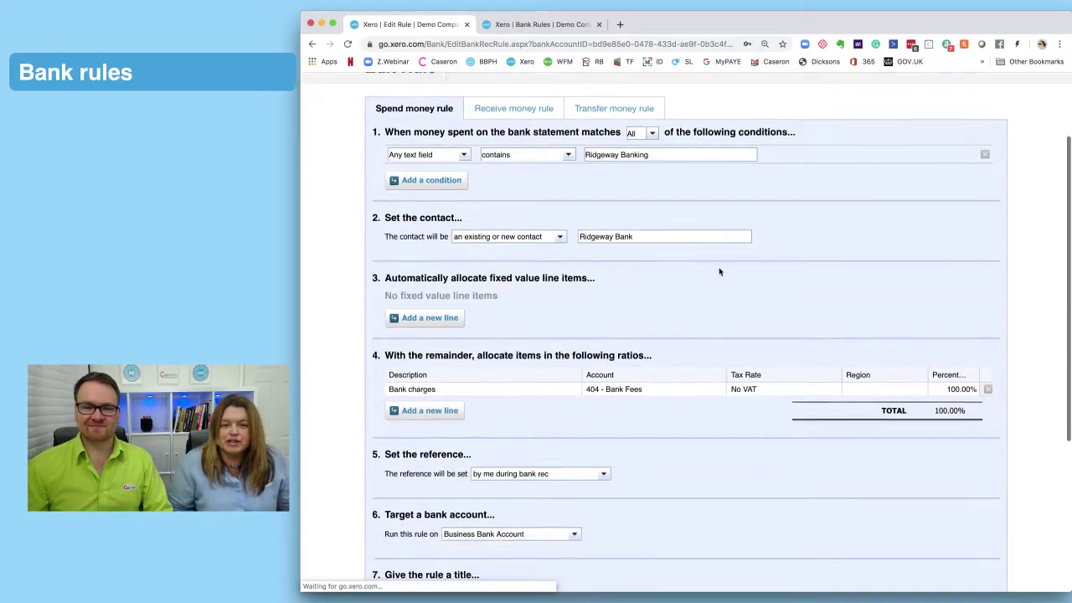
click(461, 342)
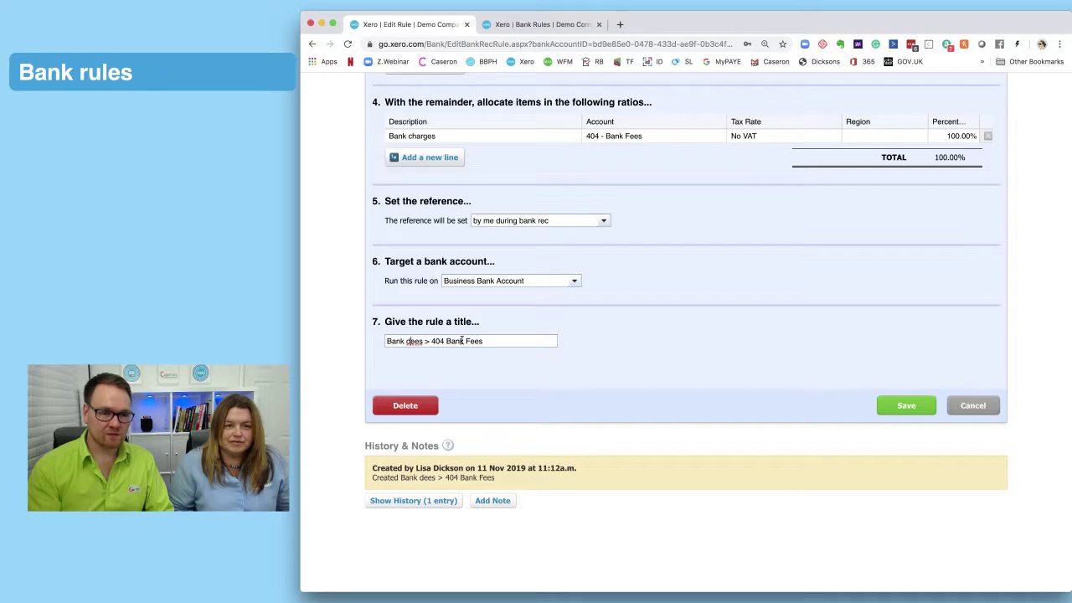
key(BackSpace)
text(f)
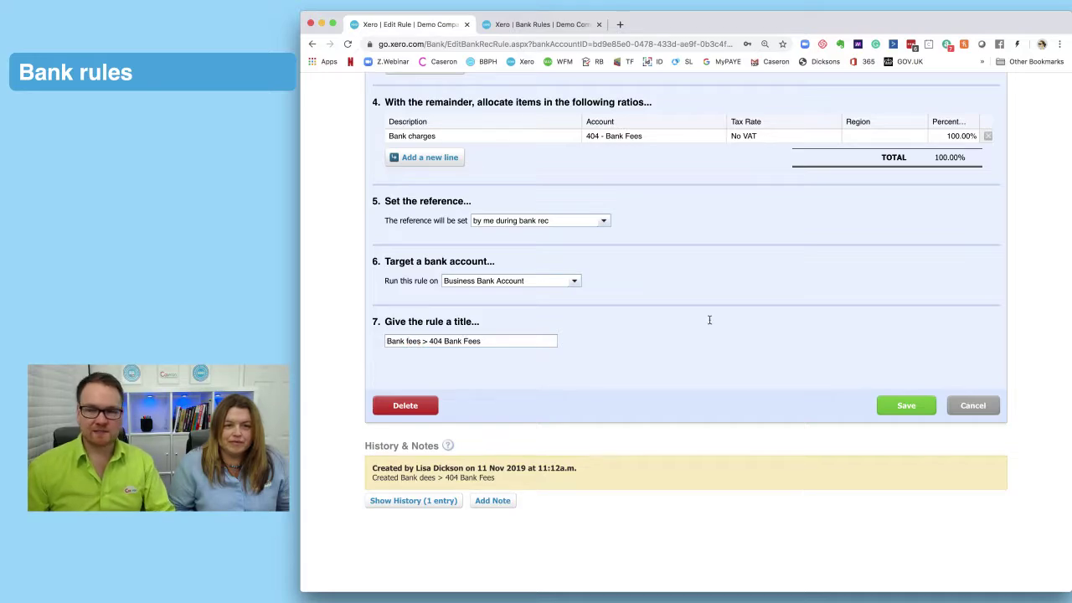
click(913, 408)
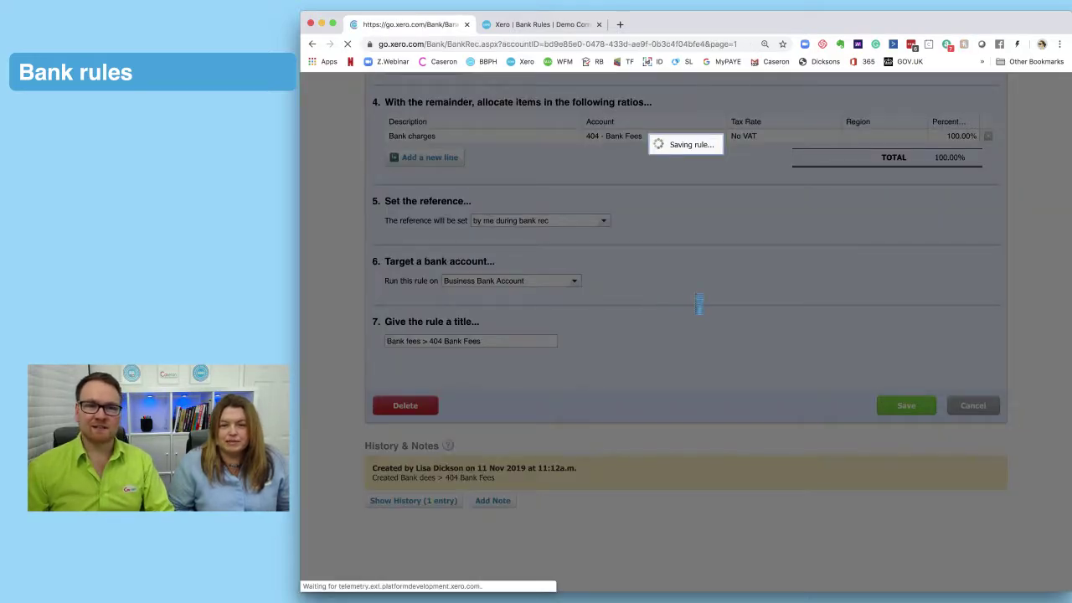
scroll(677, 280, down, 5)
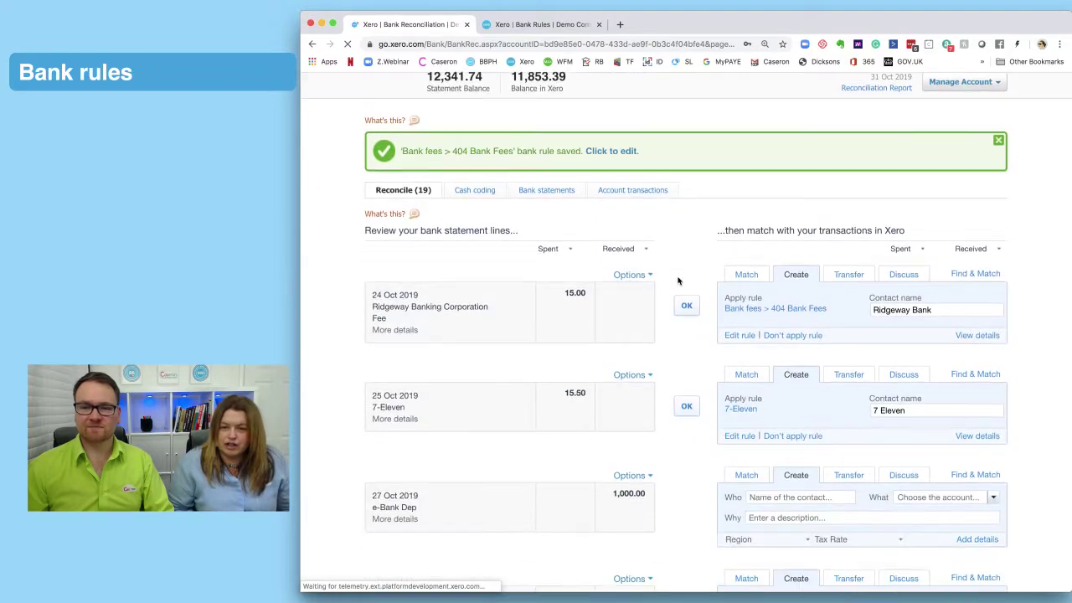
Step: Open the saved "Bank fees > 404 Bank Fees" rule for editing in a separate browser tab
scroll(658, 280, down, 2)
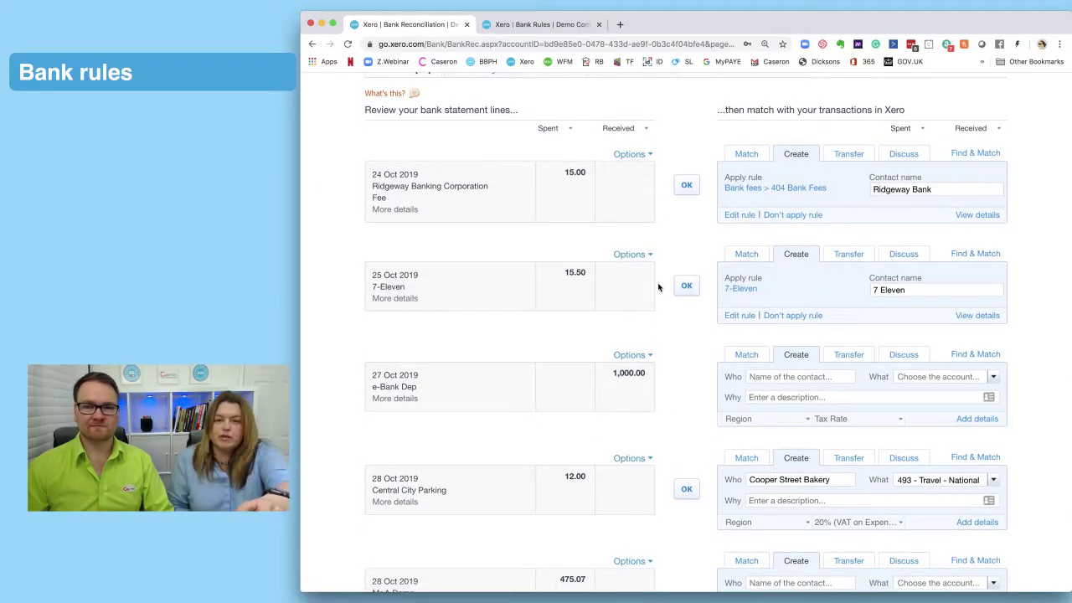
right_click(783, 194)
key(Escape)
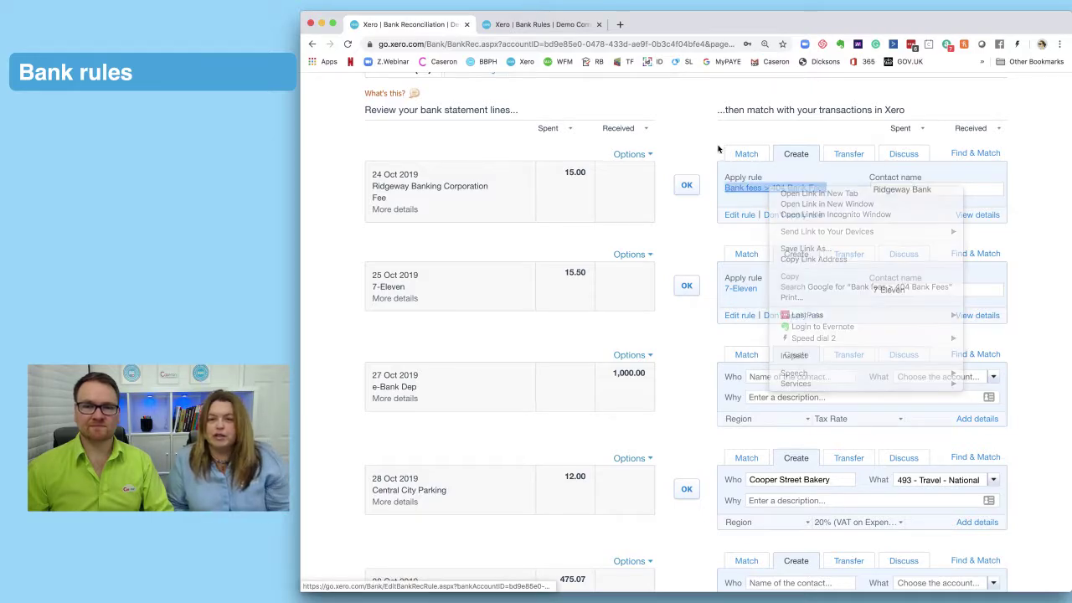
scroll(727, 251, up, 5)
click(989, 141)
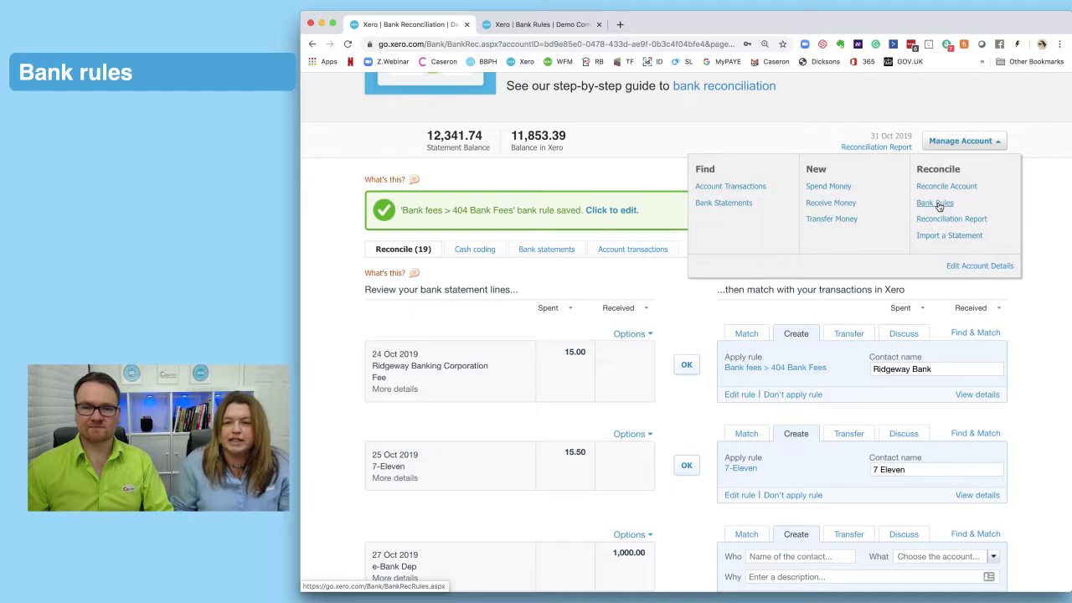
right_click(603, 218)
click(630, 219)
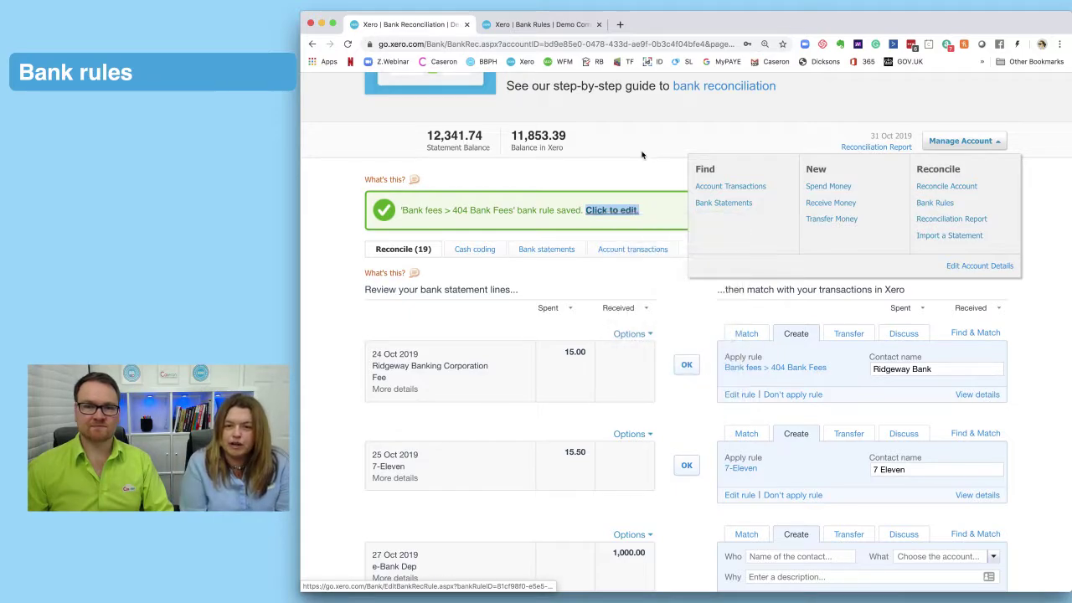
click(546, 24)
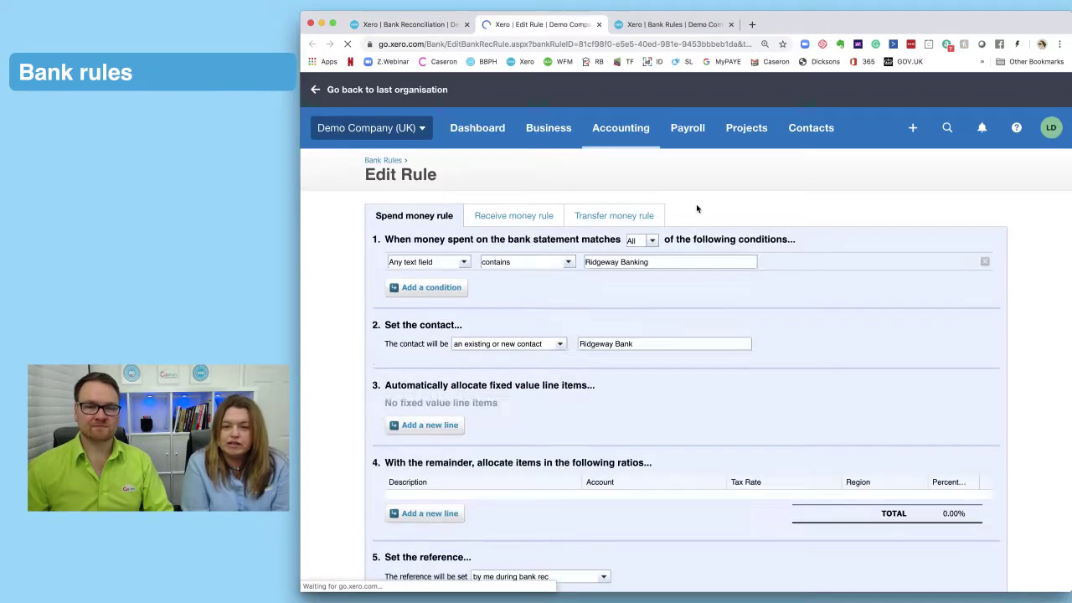
Step: Set the bank fees rule to run on all bank accounts and save it
scroll(697, 205, down, 5)
scroll(696, 204, up, 3)
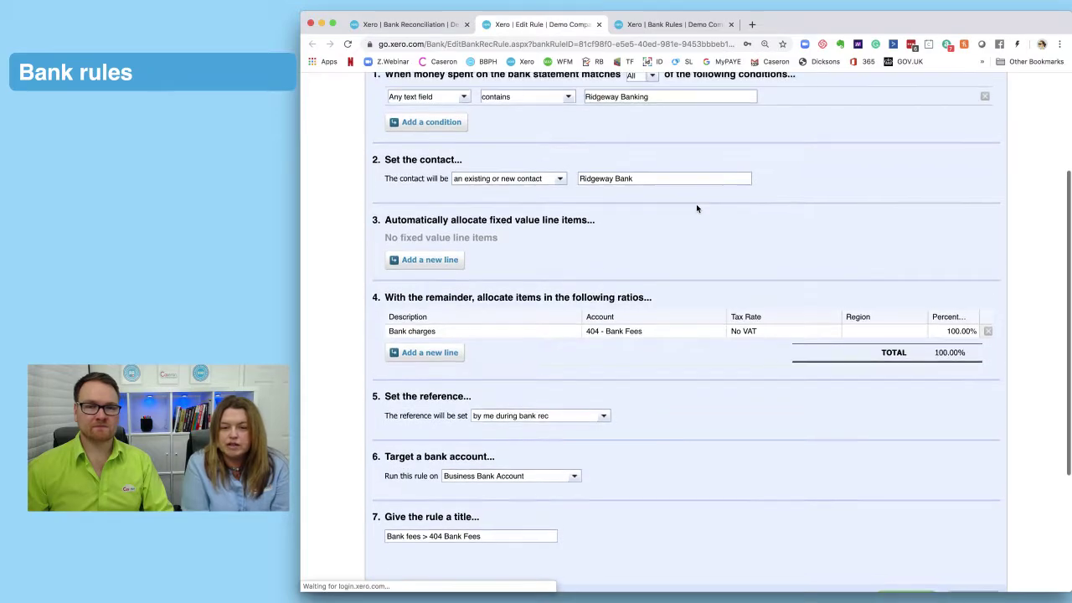
scroll(667, 138, up, 2)
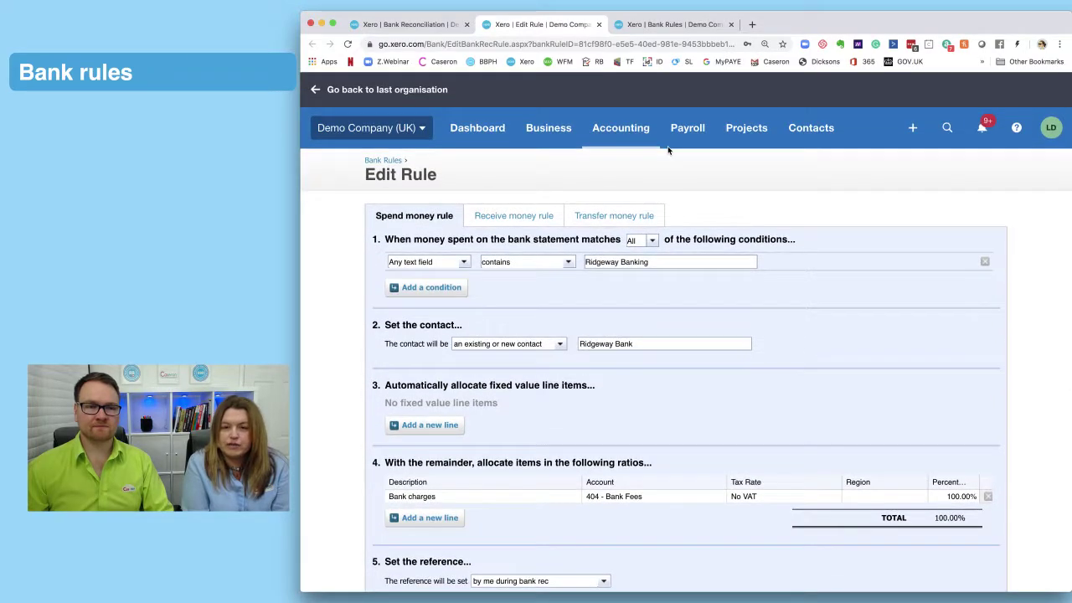
scroll(614, 196, down, 8)
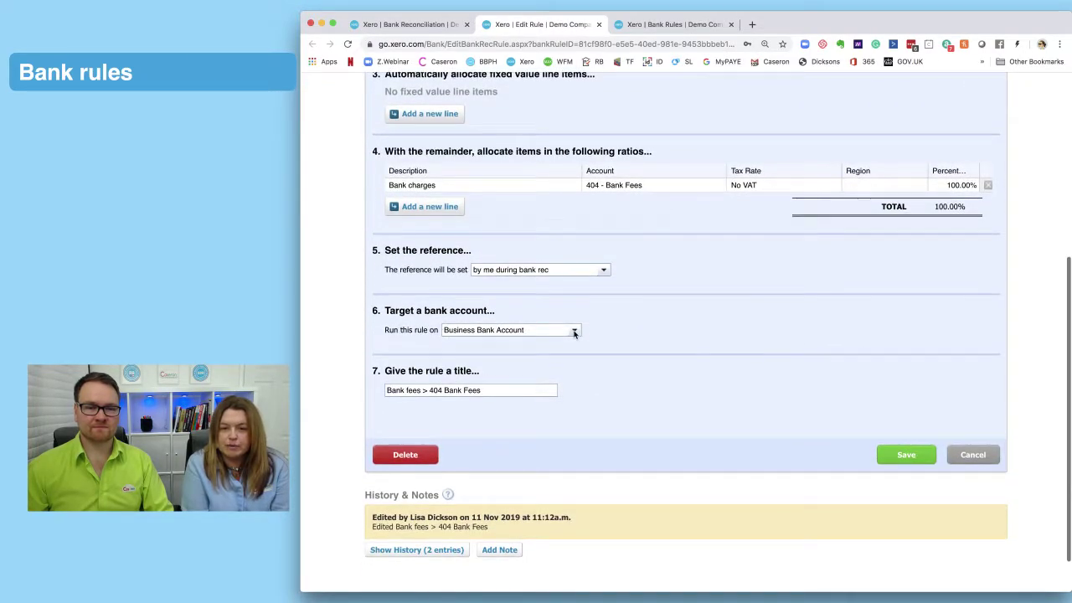
click(575, 330)
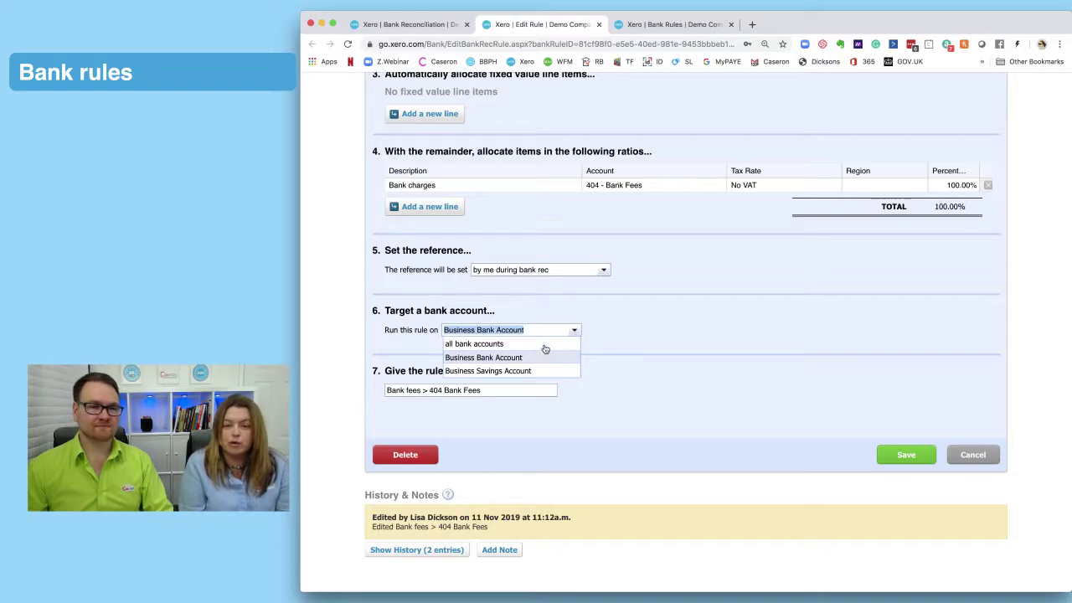
click(546, 348)
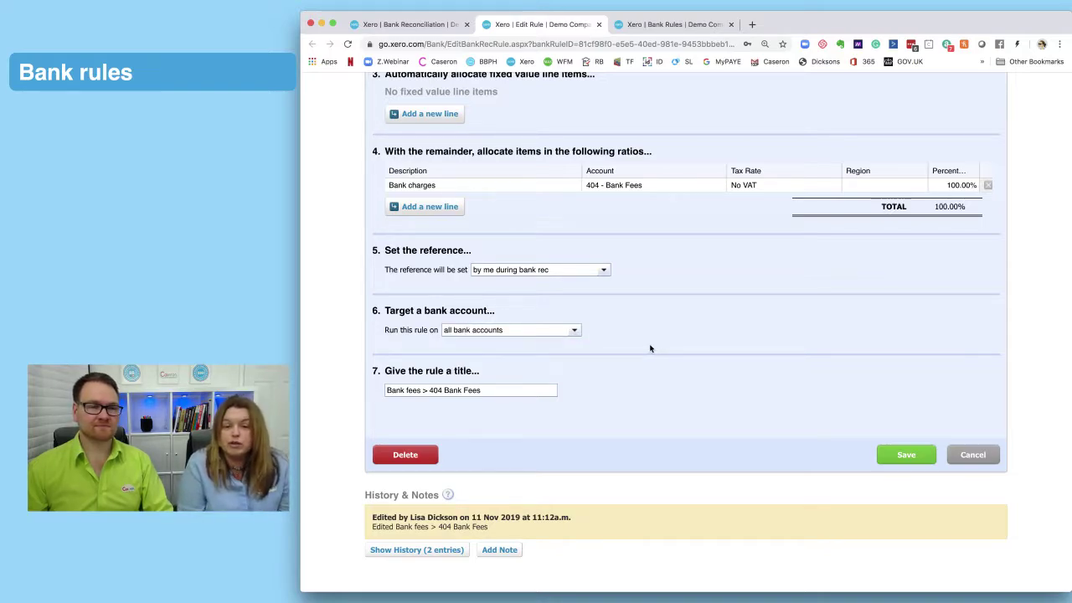
click(911, 461)
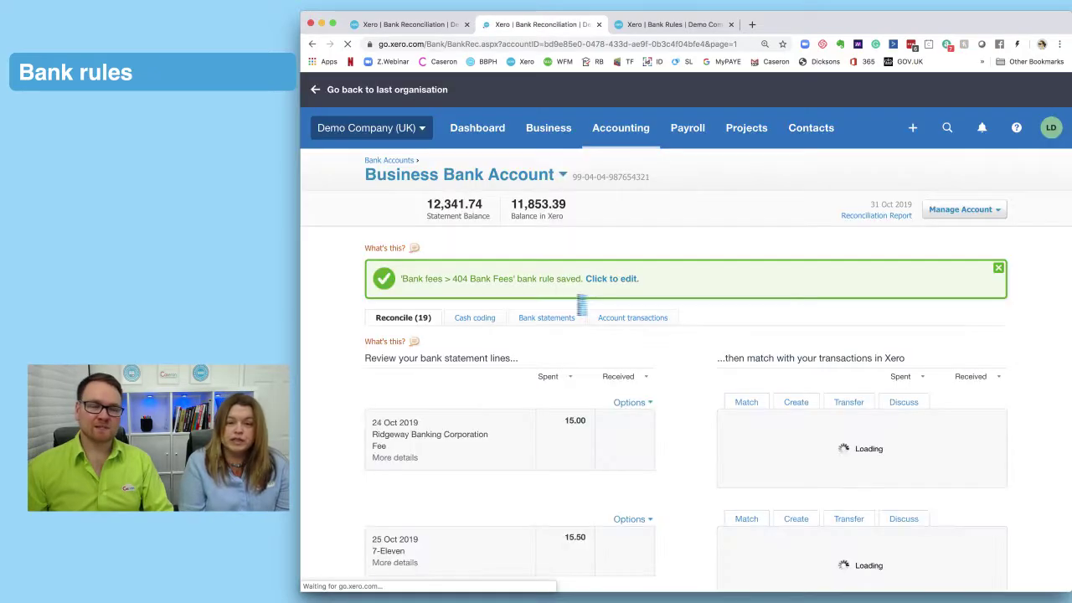
Step: Examine the unreconciled statement lines of the Business Bank Account and the rules or coding suggested for them
scroll(657, 331, down, 1)
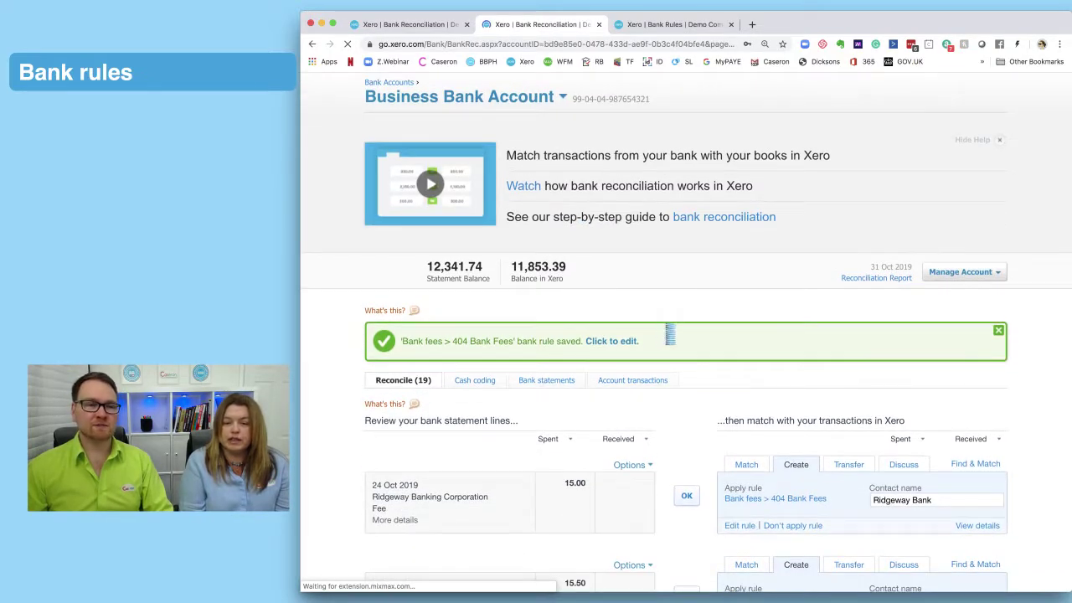
scroll(671, 335, down, 4)
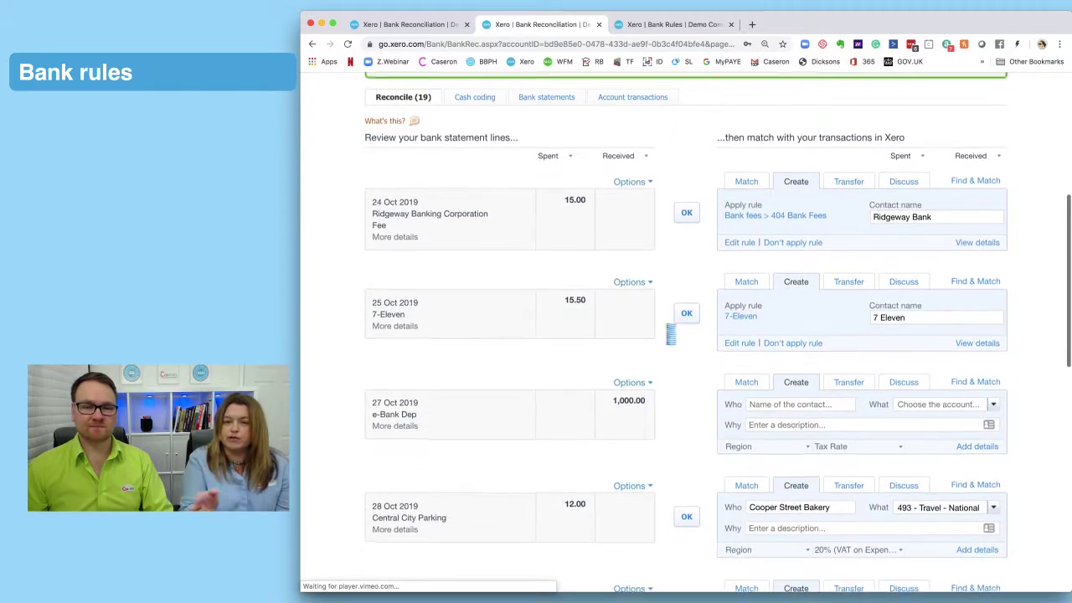
scroll(671, 334, down, 1)
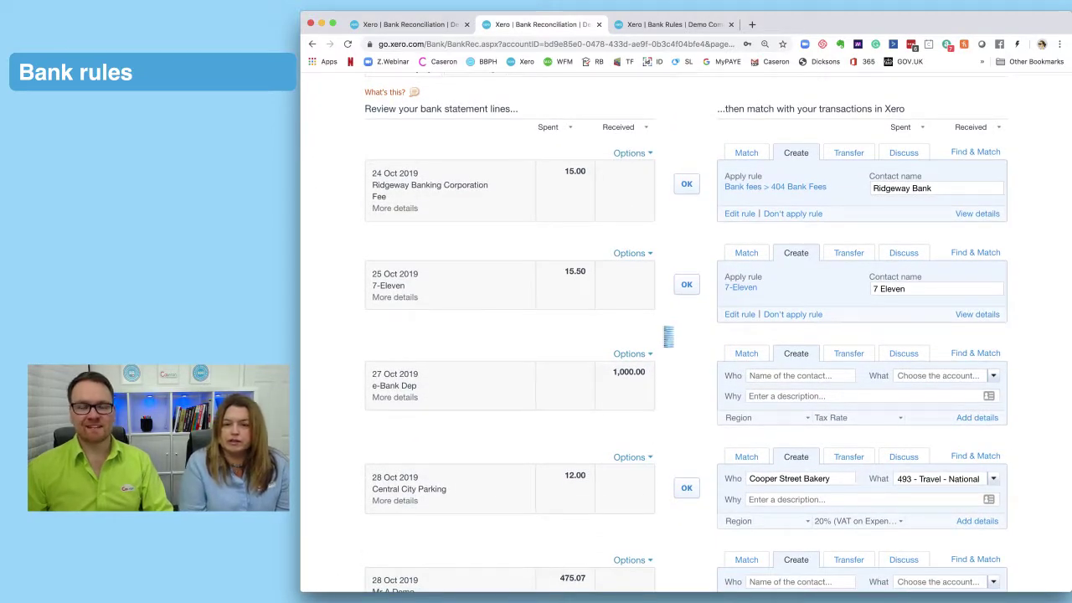
scroll(668, 336, up, 1)
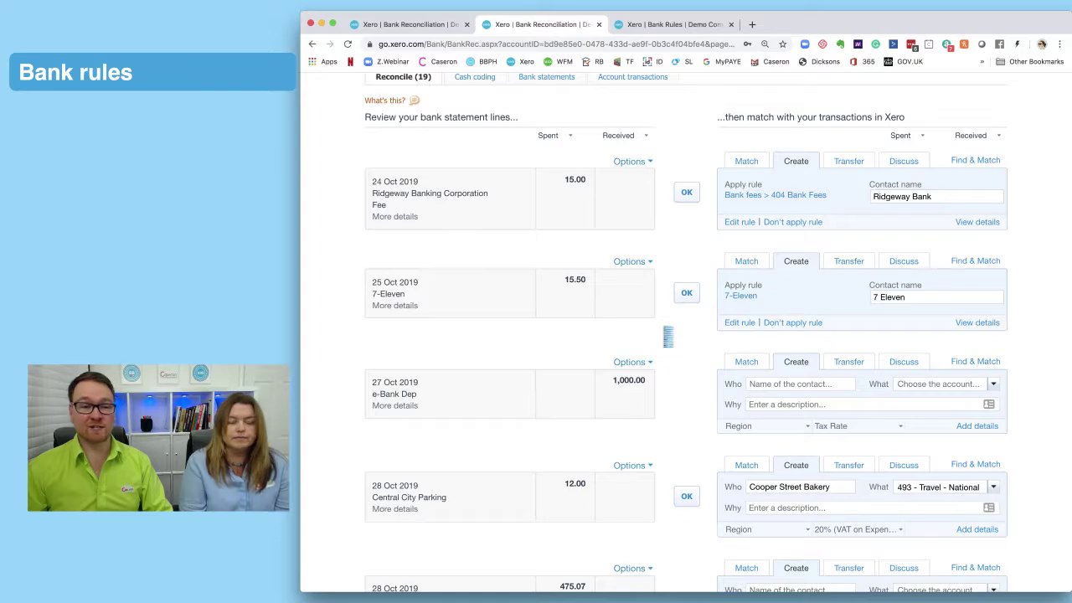
scroll(668, 336, down, 2)
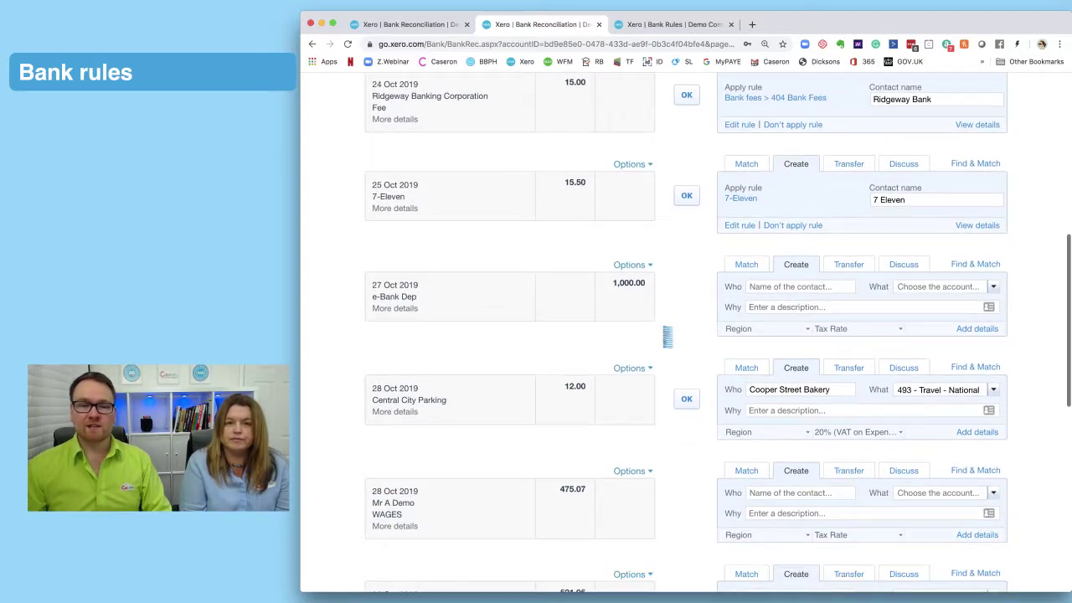
scroll(668, 336, down, 1)
scroll(667, 336, up, 1)
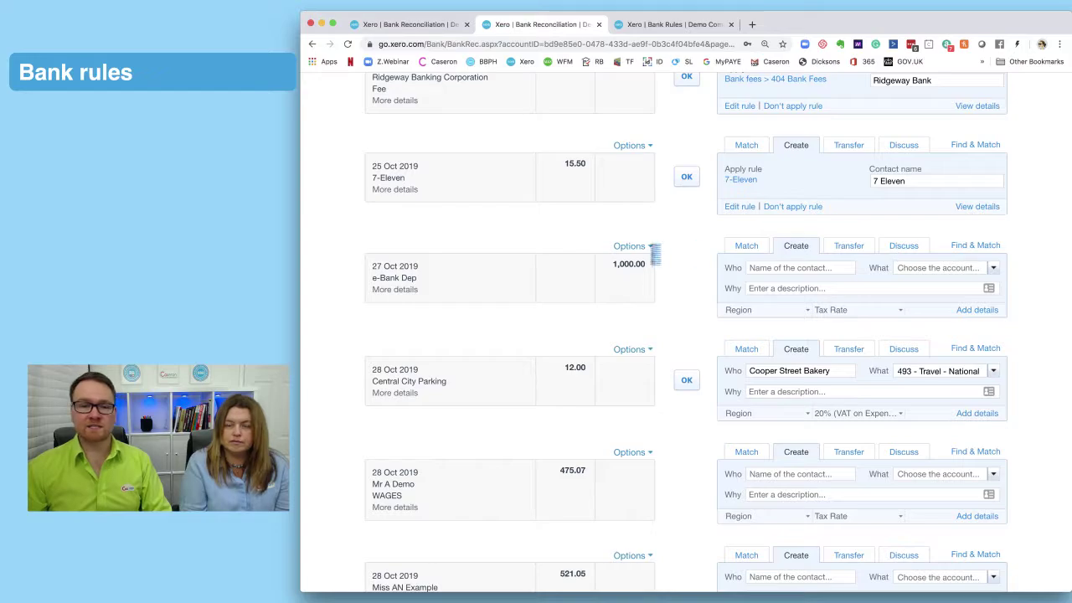
scroll(661, 261, down, 1)
Step: Create a bank rule from the 27 Oct 2019 e-Bank Dep statement line as a transfer money rule
drag(370, 249, 418, 250)
click(499, 260)
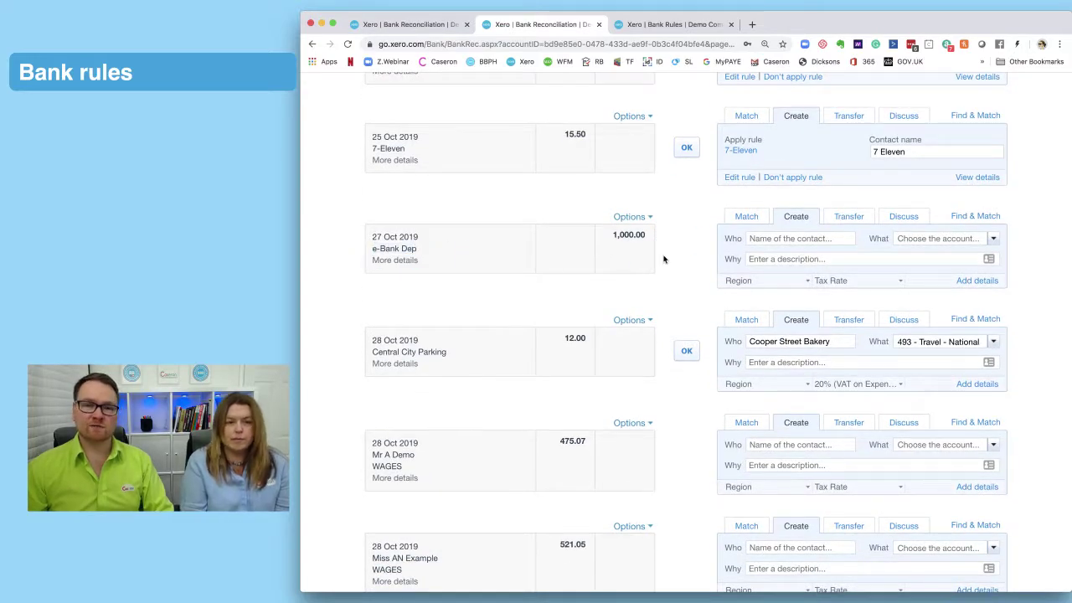
click(644, 218)
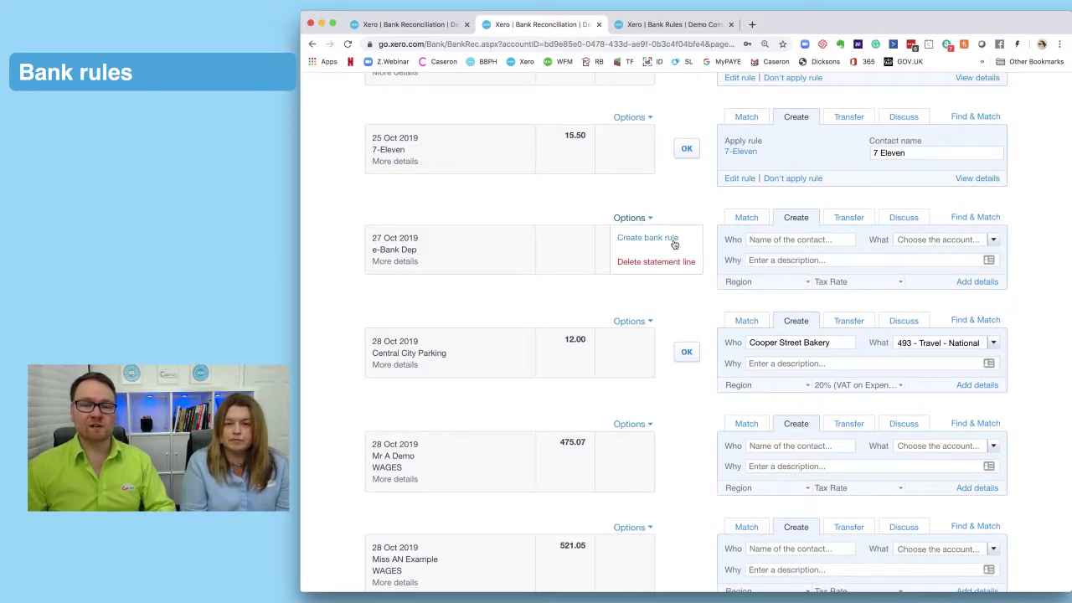
click(668, 239)
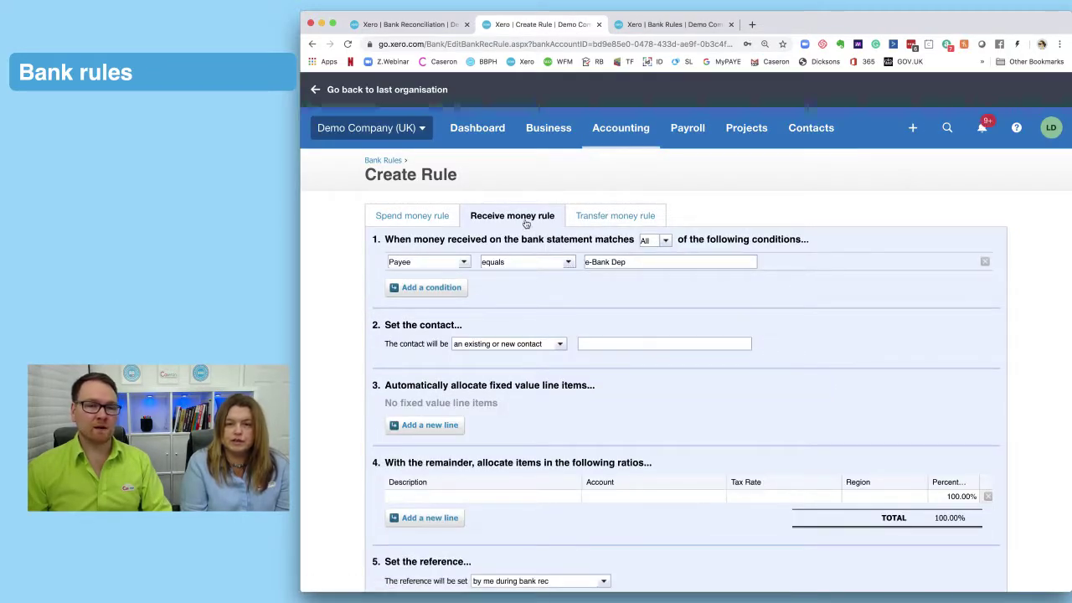
click(623, 219)
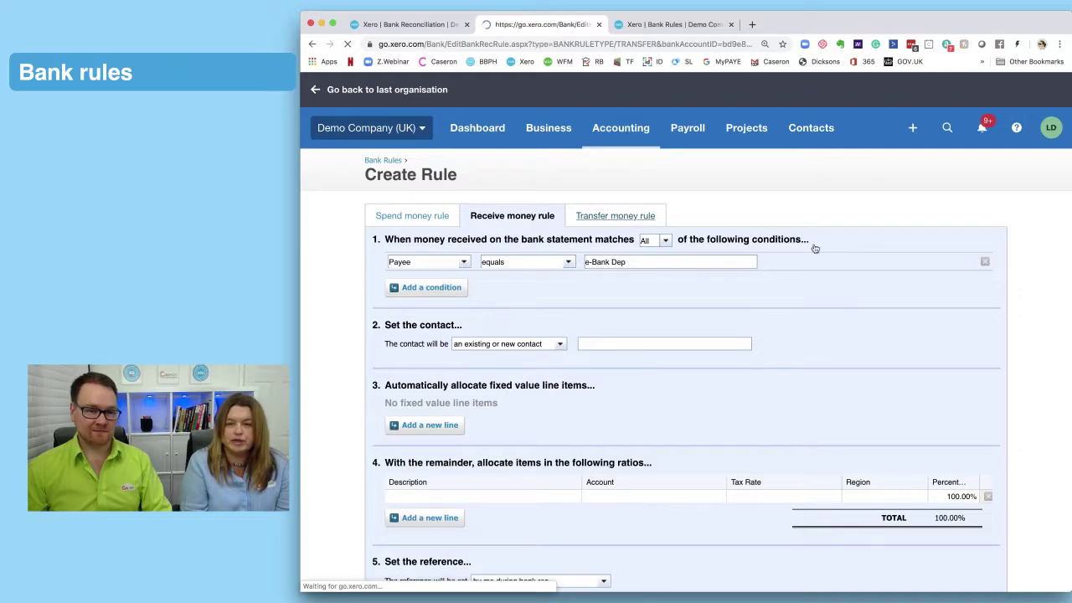
Step: Set the transfer rule's condition to any text field that contains "e-Bank Dep"
scroll(495, 208, down, 2)
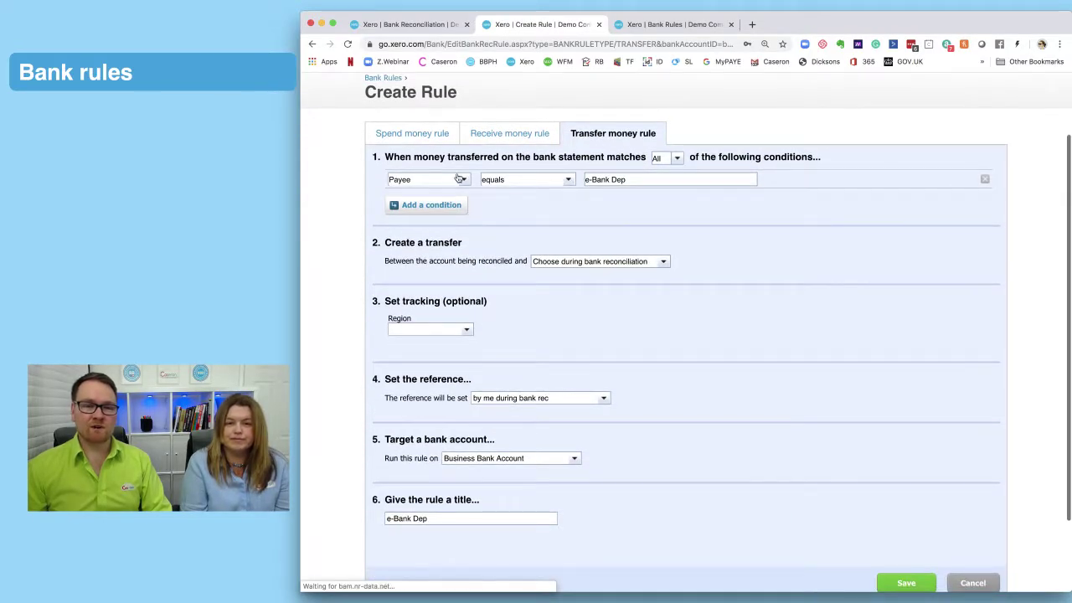
click(461, 182)
click(444, 262)
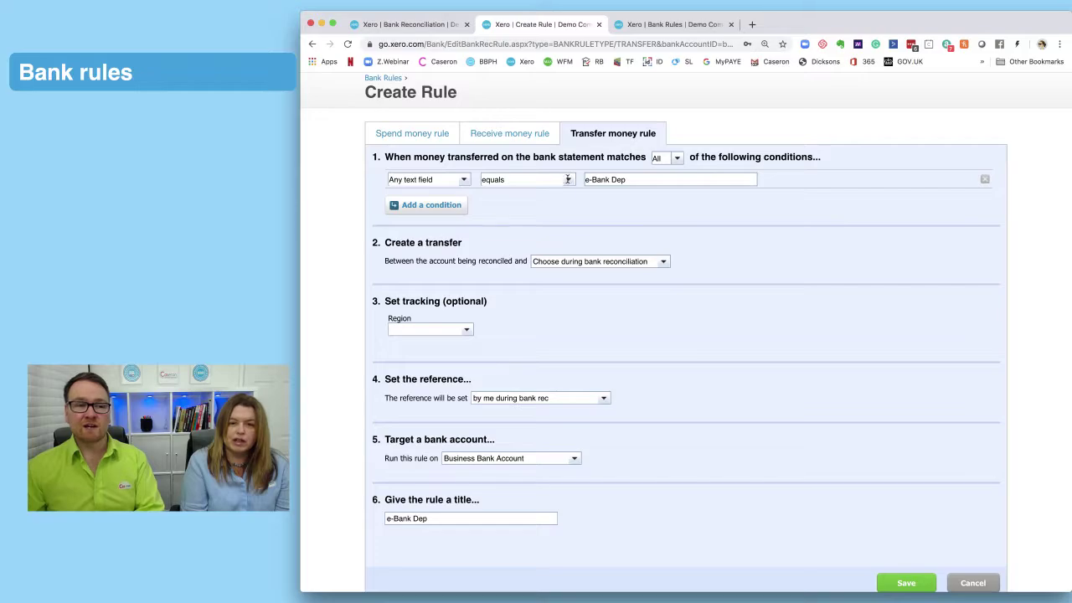
click(568, 179)
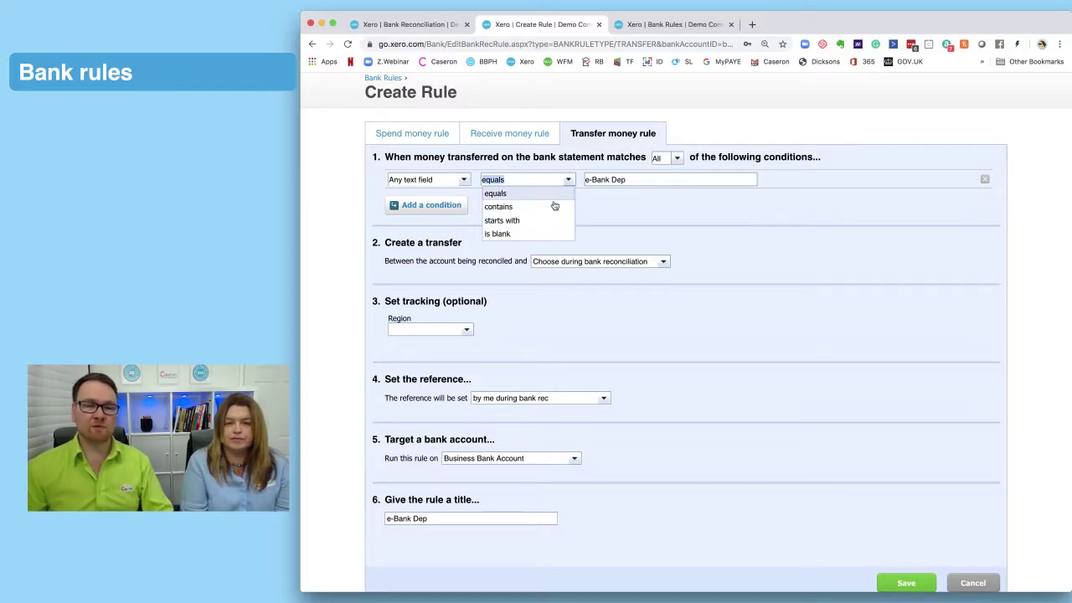
click(550, 207)
click(653, 179)
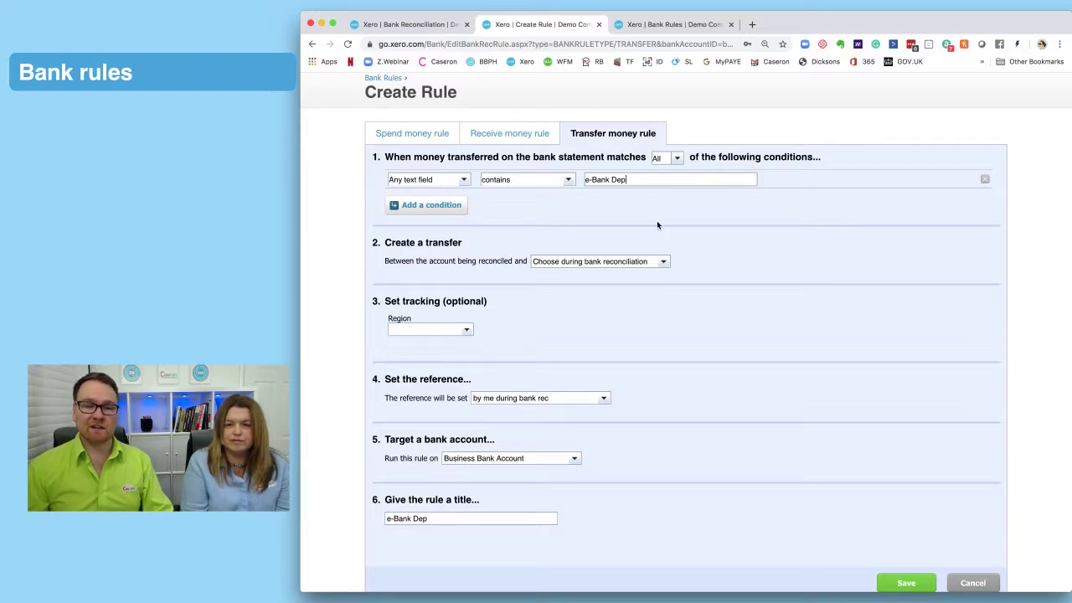
Step: Set the Business Savings Account as the other account of the rule's transfer
scroll(657, 221, down, 1)
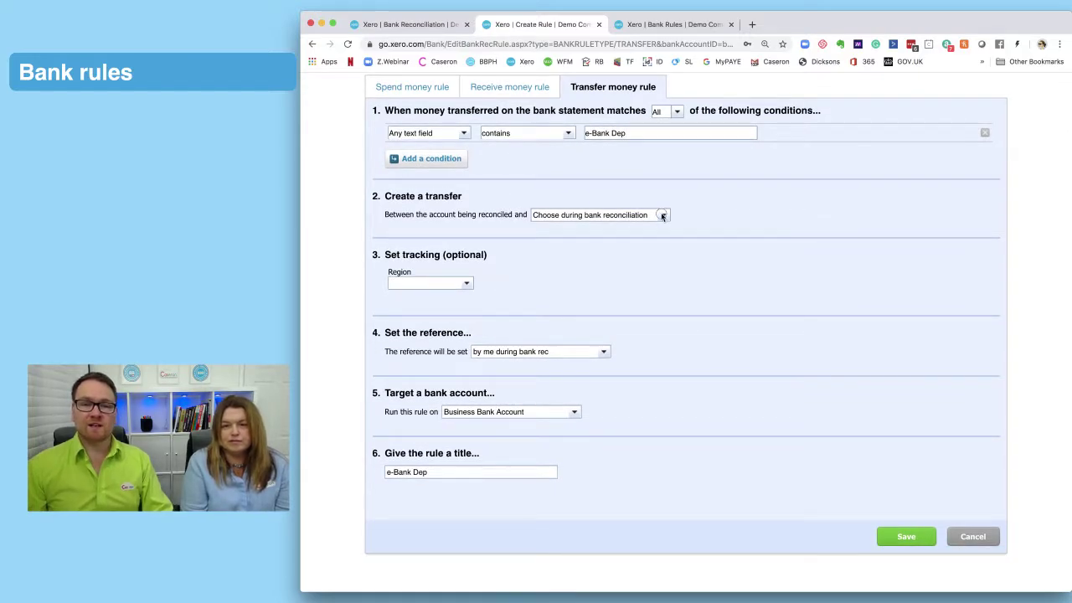
click(663, 215)
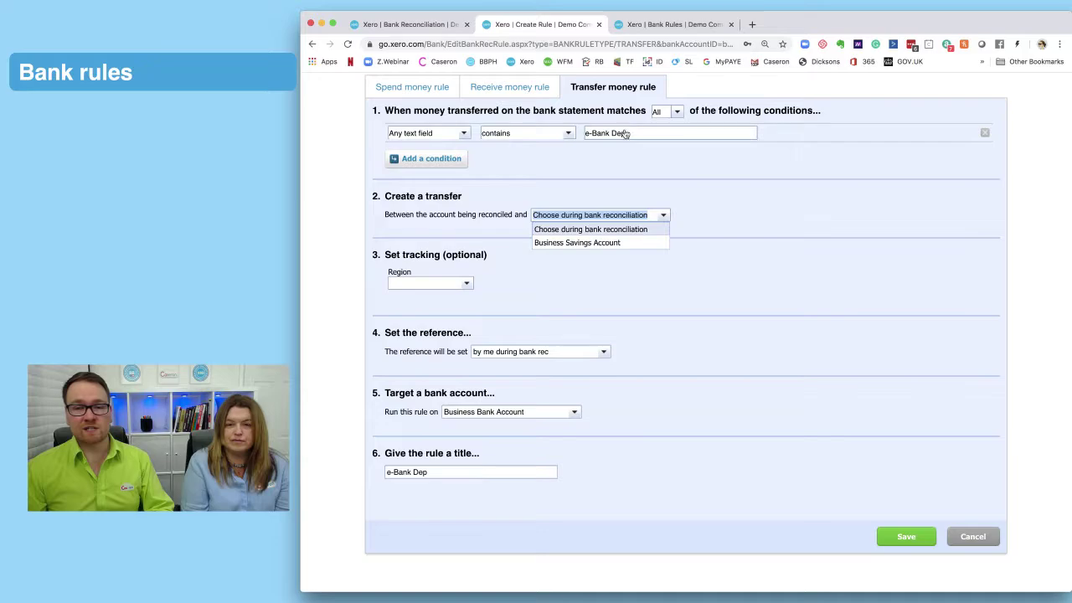
click(611, 243)
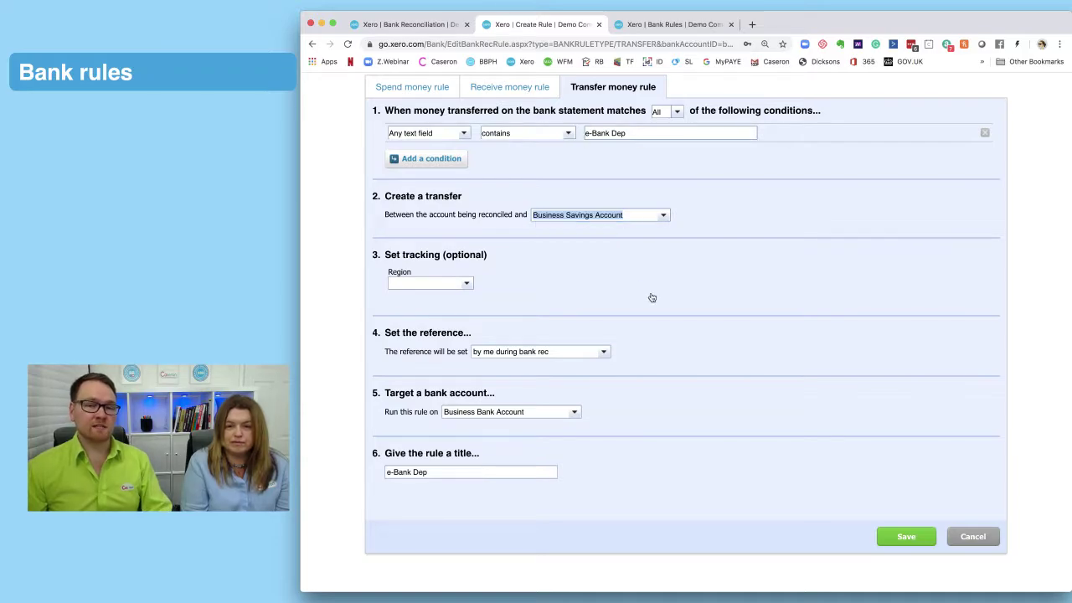
click(653, 292)
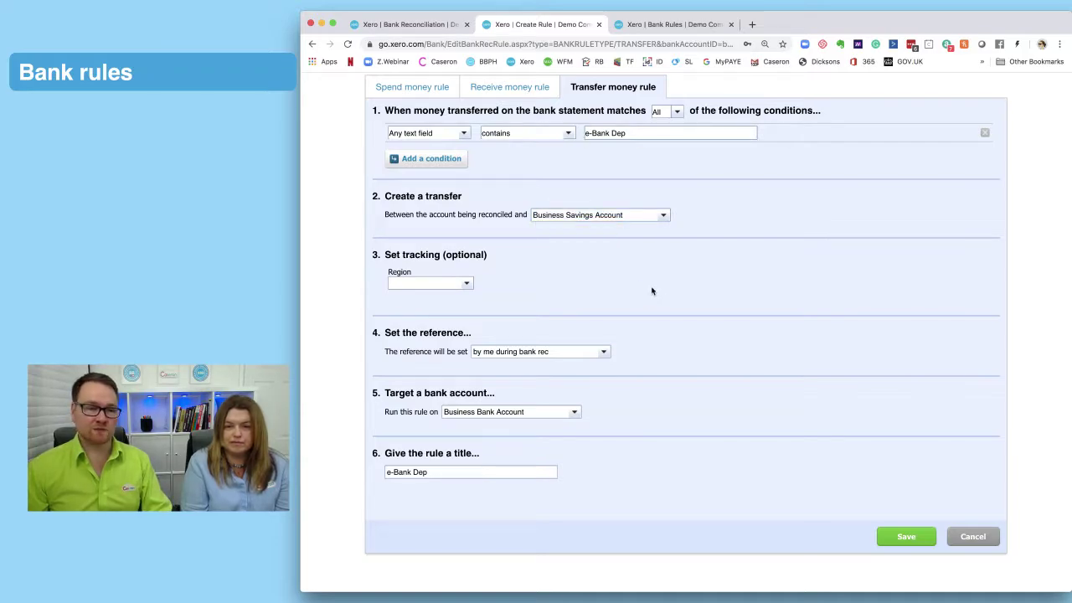
Step: Extend the rule's title to "e-Bank Dep > Transfer to Savings" and save the rule
click(545, 470)
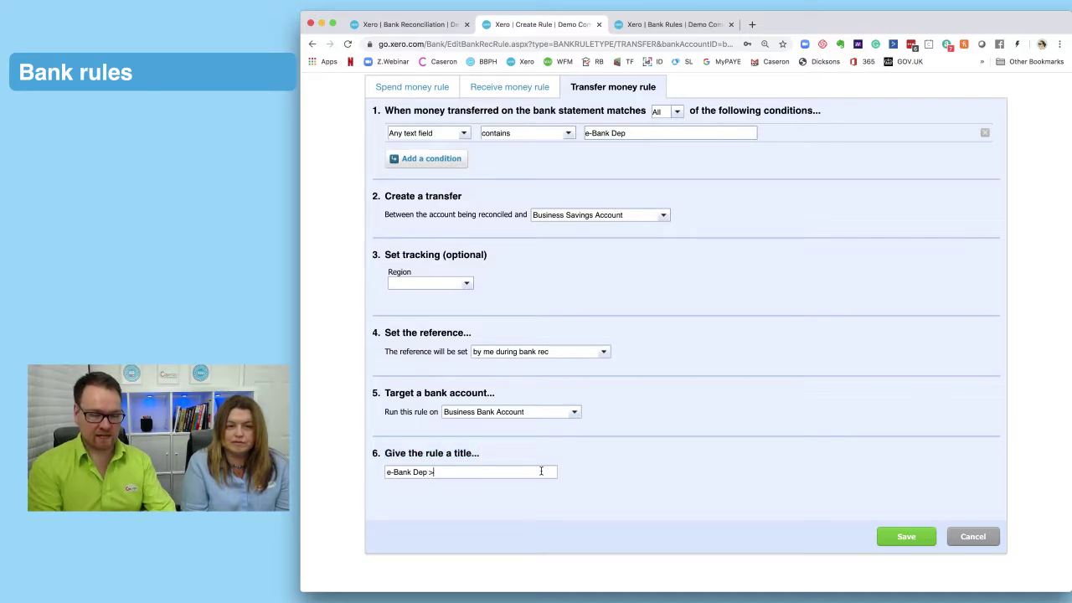
text(> Transfer to Savings)
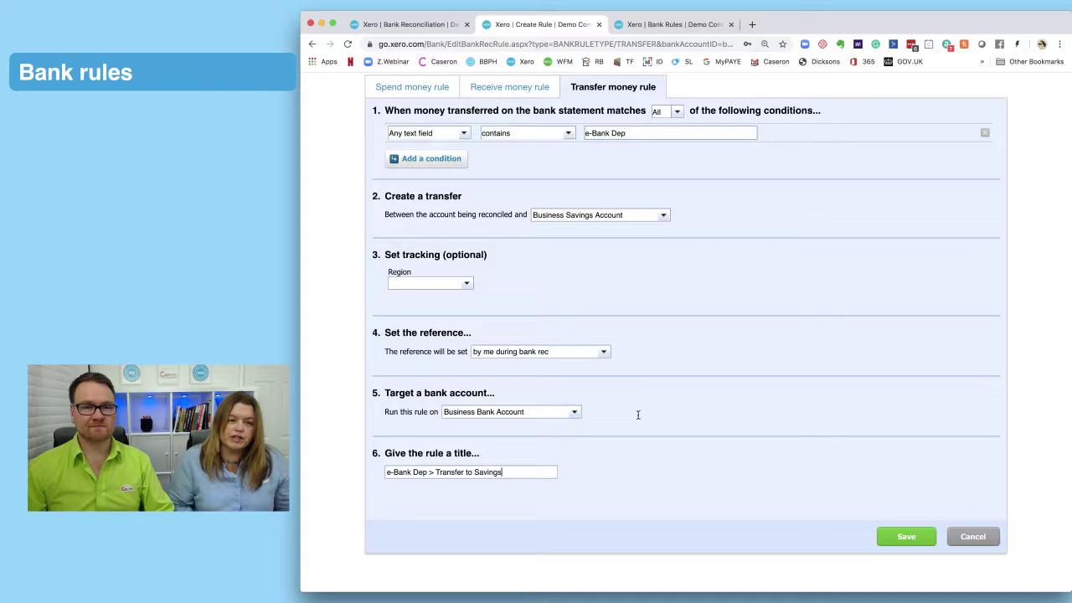
click(906, 536)
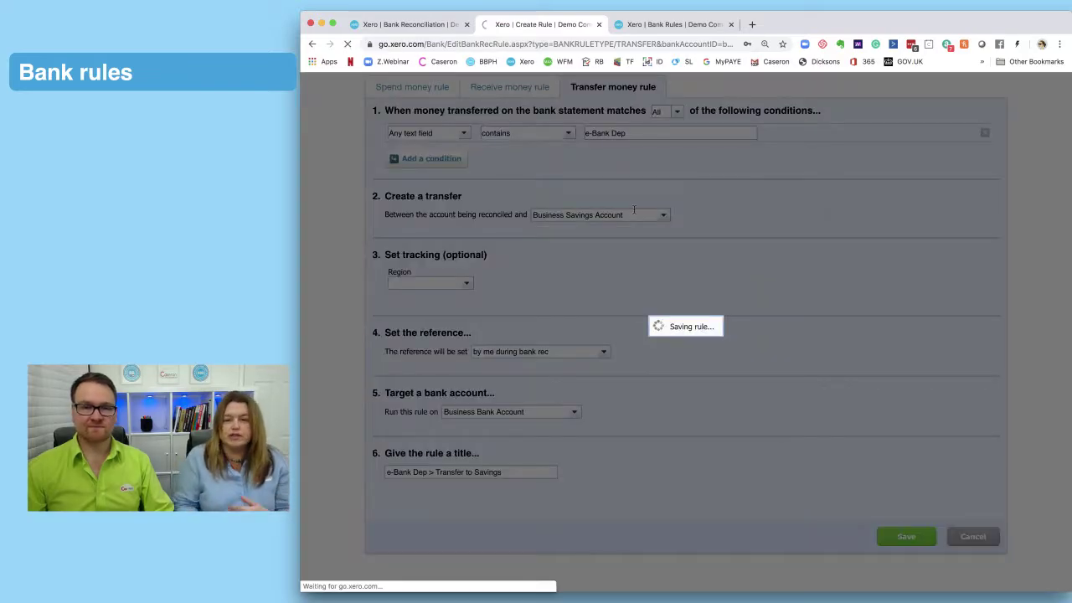
Step: Check which rules are applied to the statement lines, including the e-Bank Dep line
scroll(620, 197, down, 5)
scroll(621, 197, down, 5)
scroll(621, 197, down, 3)
scroll(621, 196, up, 8)
scroll(622, 210, up, 2)
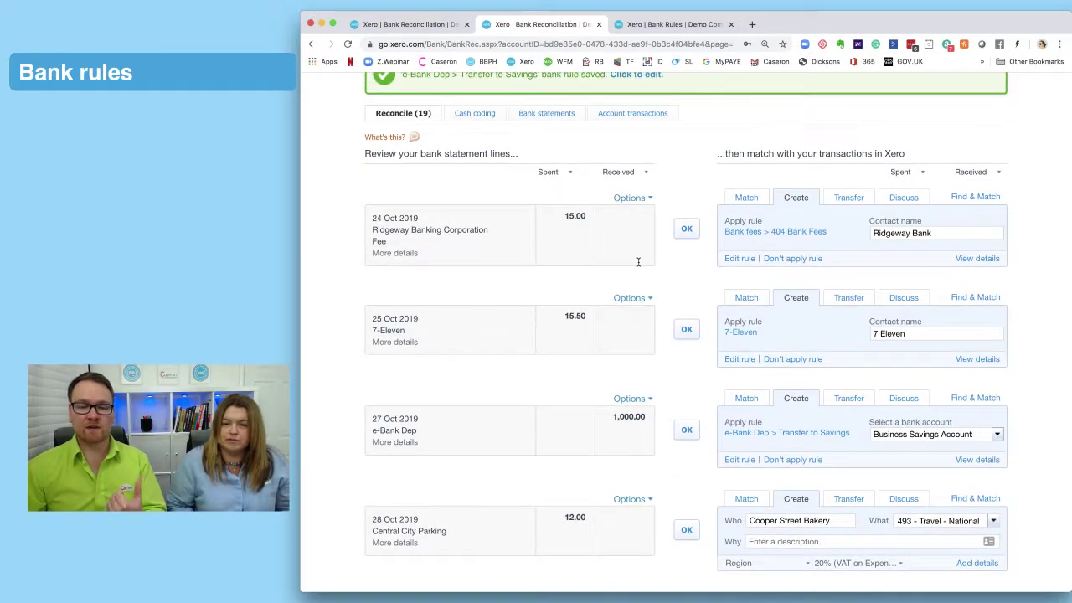
scroll(639, 262, down, 1)
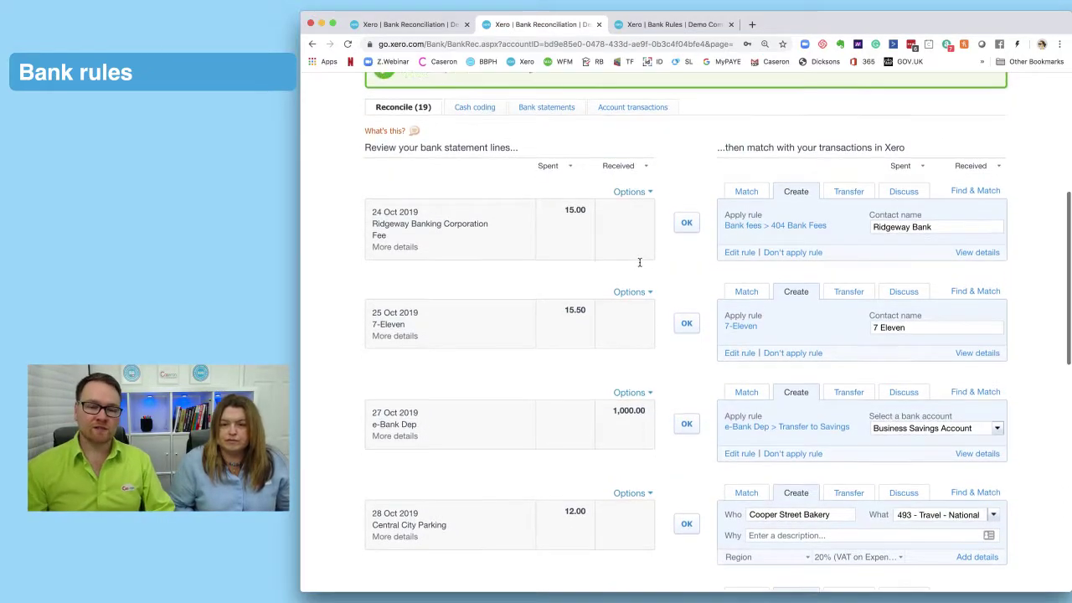
scroll(639, 263, down, 1)
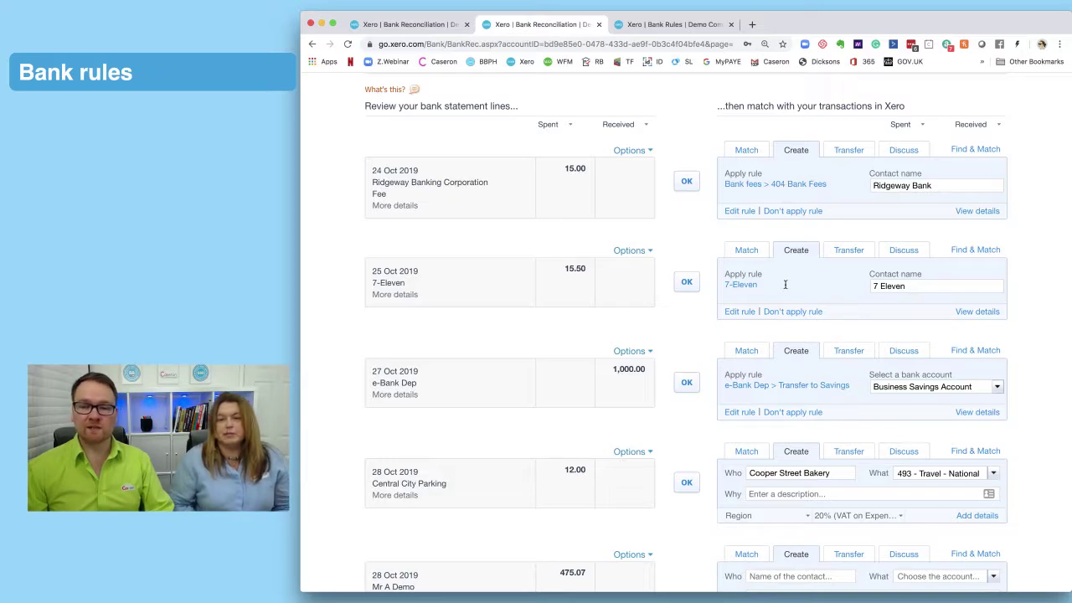
Step: Open the 7-Eleven bank rule for editing and review its condition, contact and line allocation
click(751, 285)
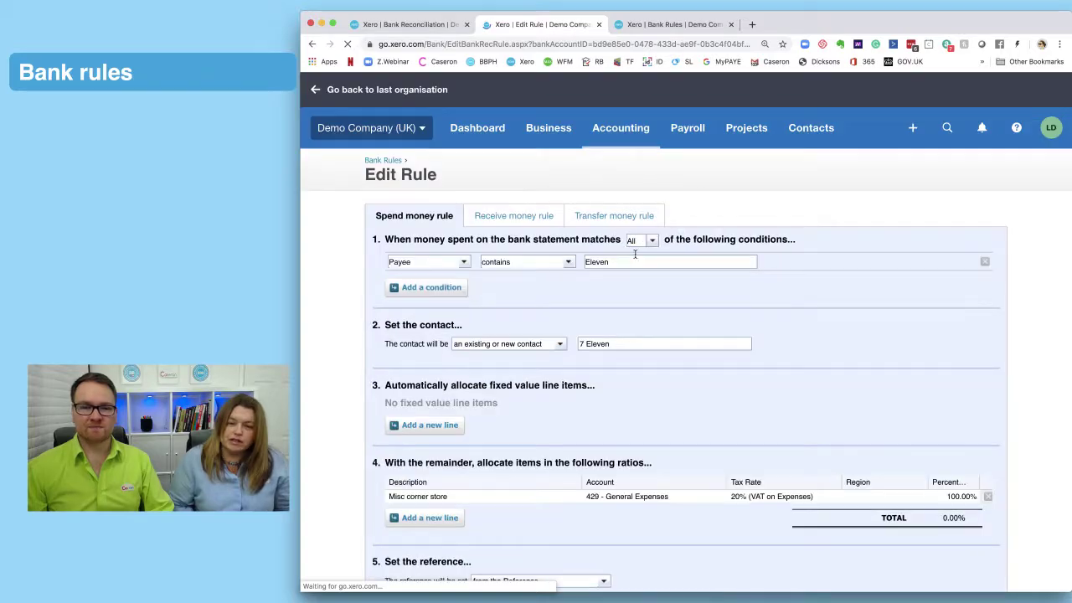
scroll(645, 257, down, 4)
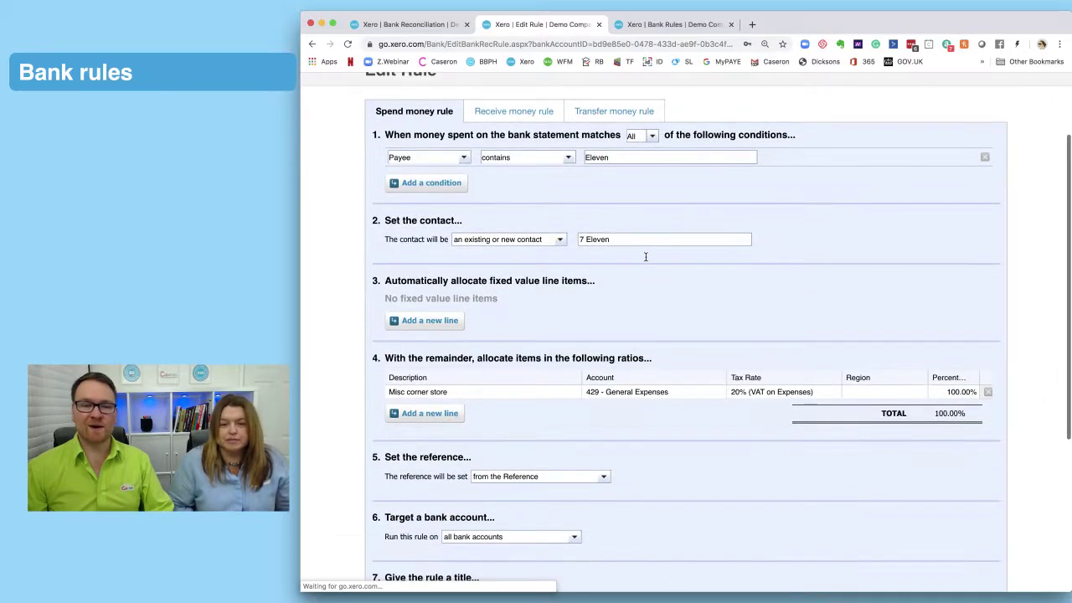
scroll(645, 256, down, 2)
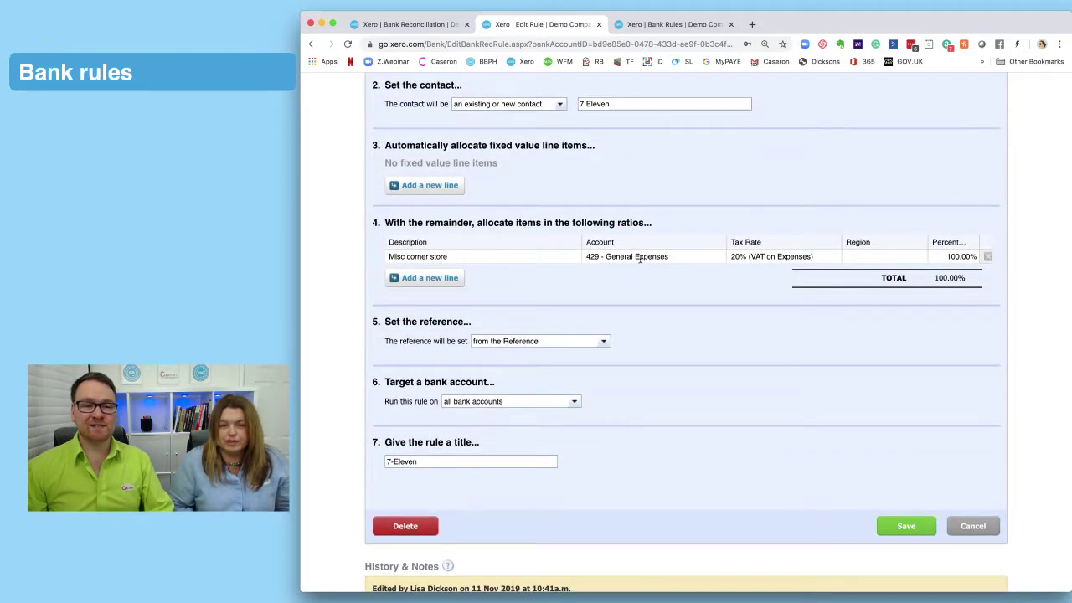
scroll(640, 259, up, 1)
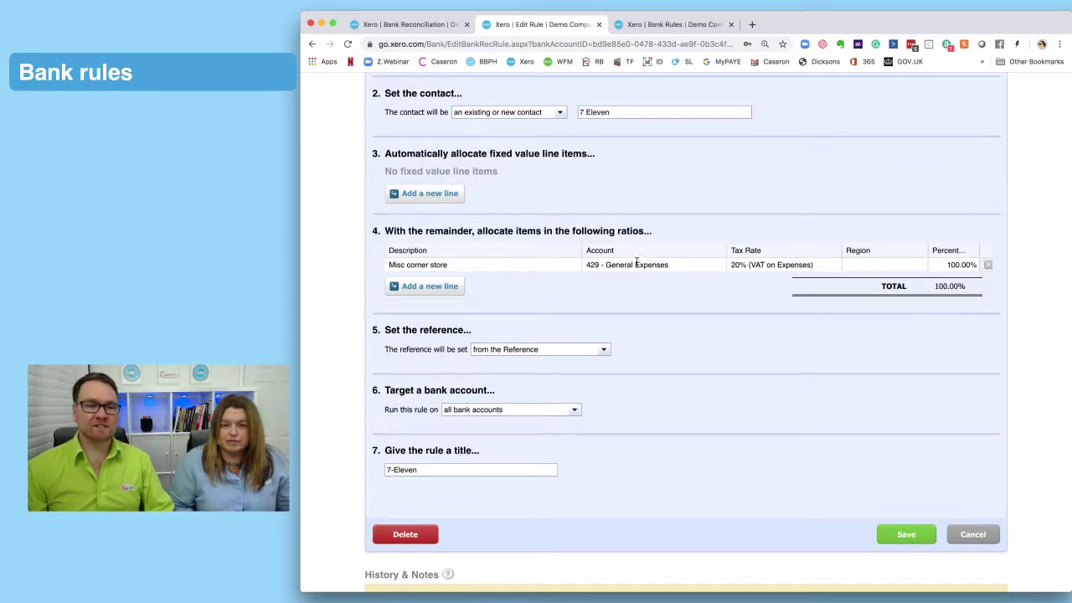
Step: Set the tax rate of the rule's Misc corner store line to No VAT
click(685, 264)
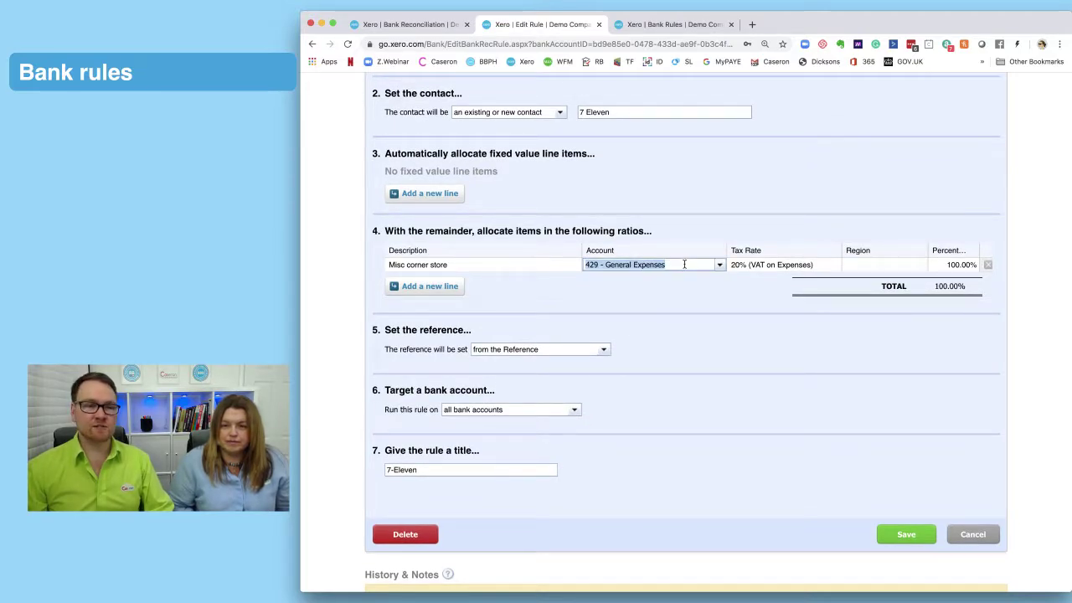
click(794, 266)
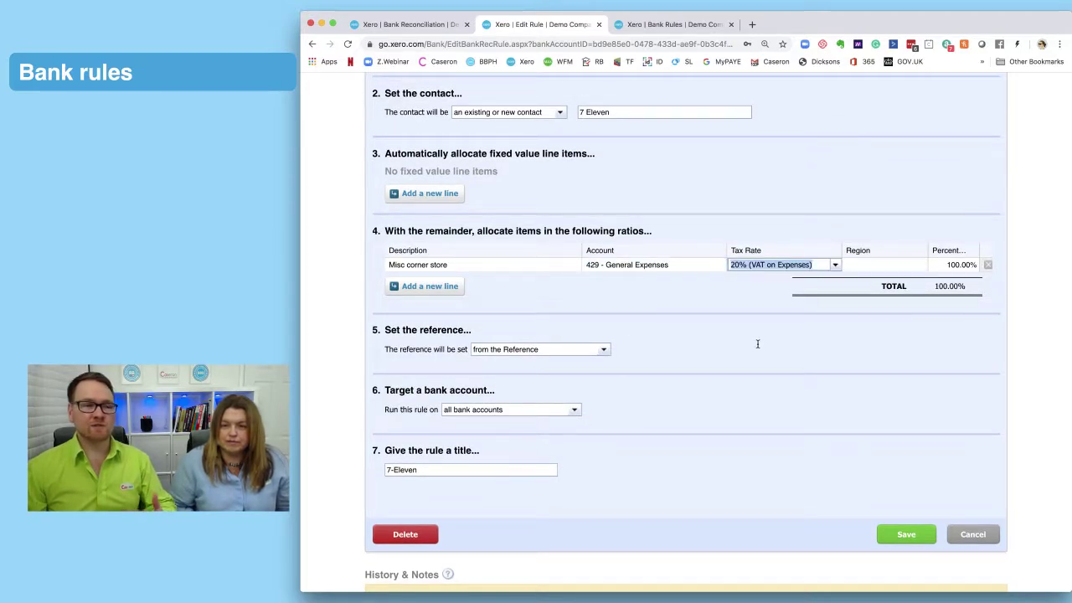
click(716, 265)
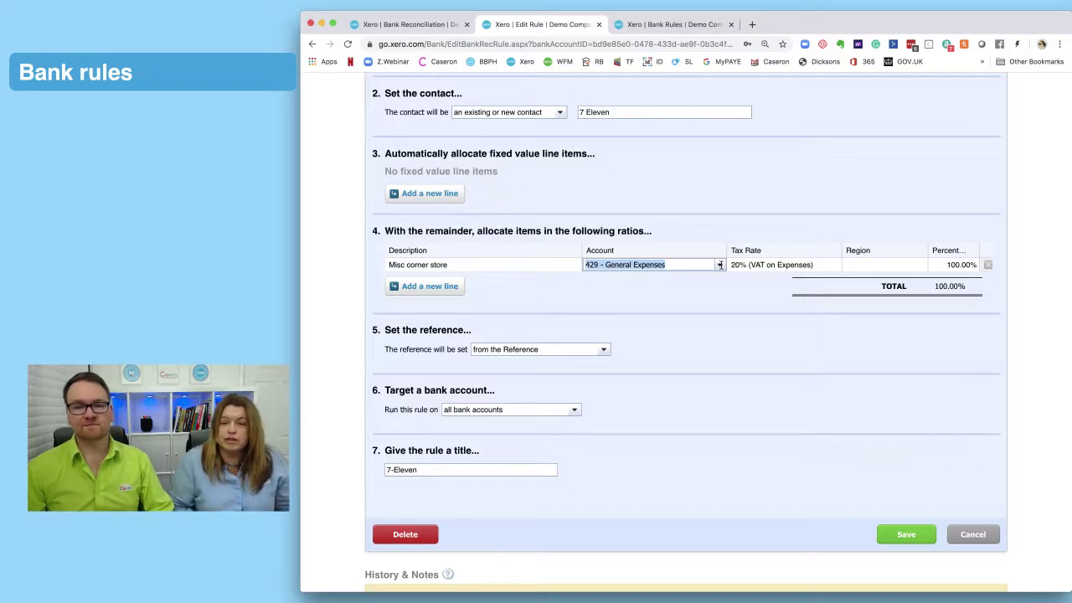
click(781, 264)
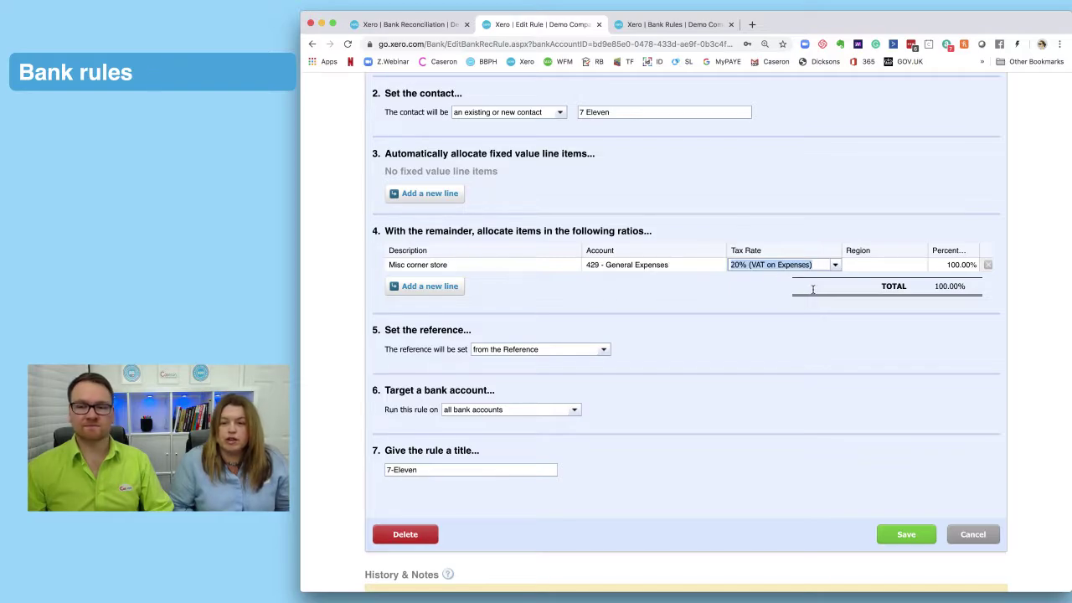
click(836, 266)
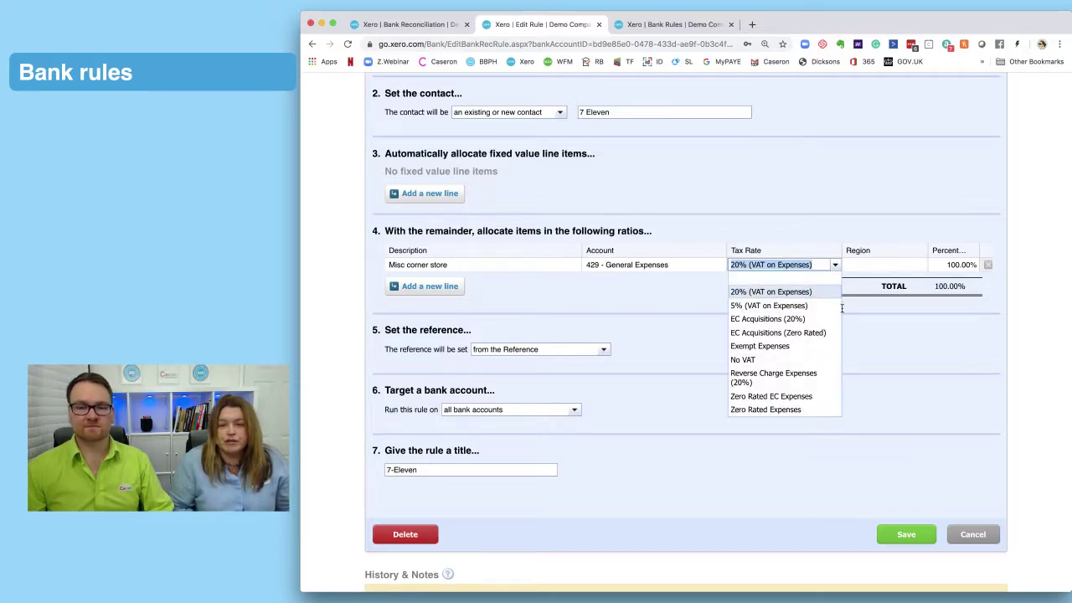
click(784, 360)
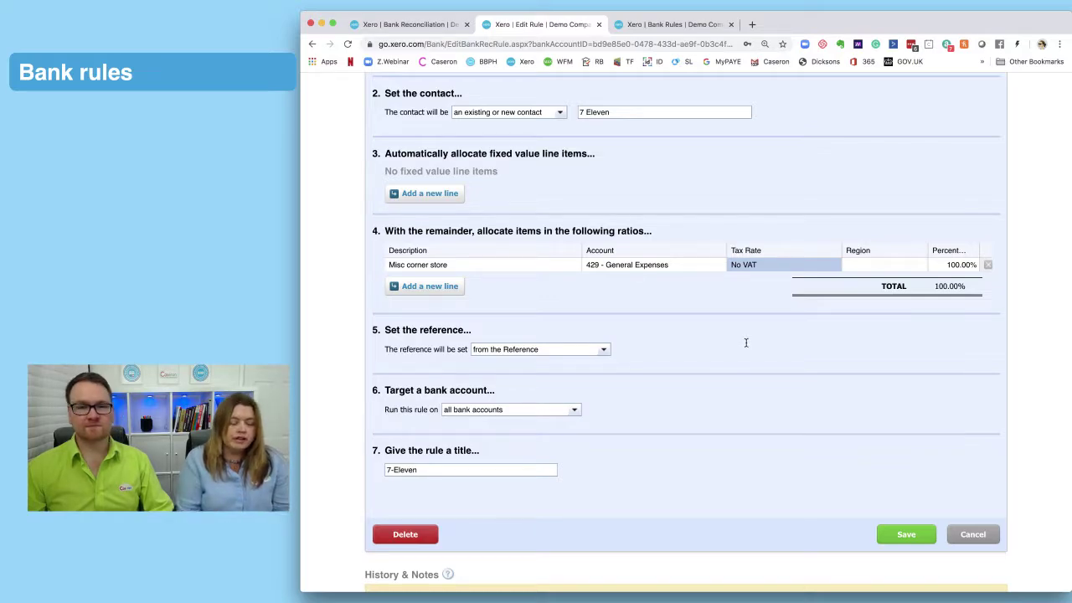
Step: Browse the expense accounts and reselect 429 - General Expenses for the Misc corner store line
click(717, 269)
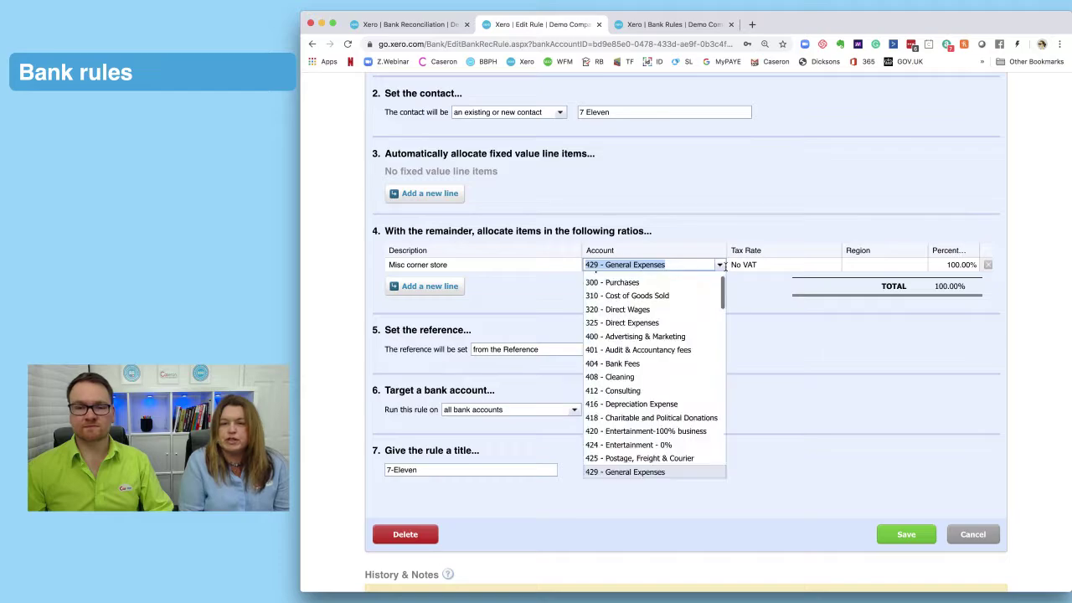
scroll(686, 357, down, 3)
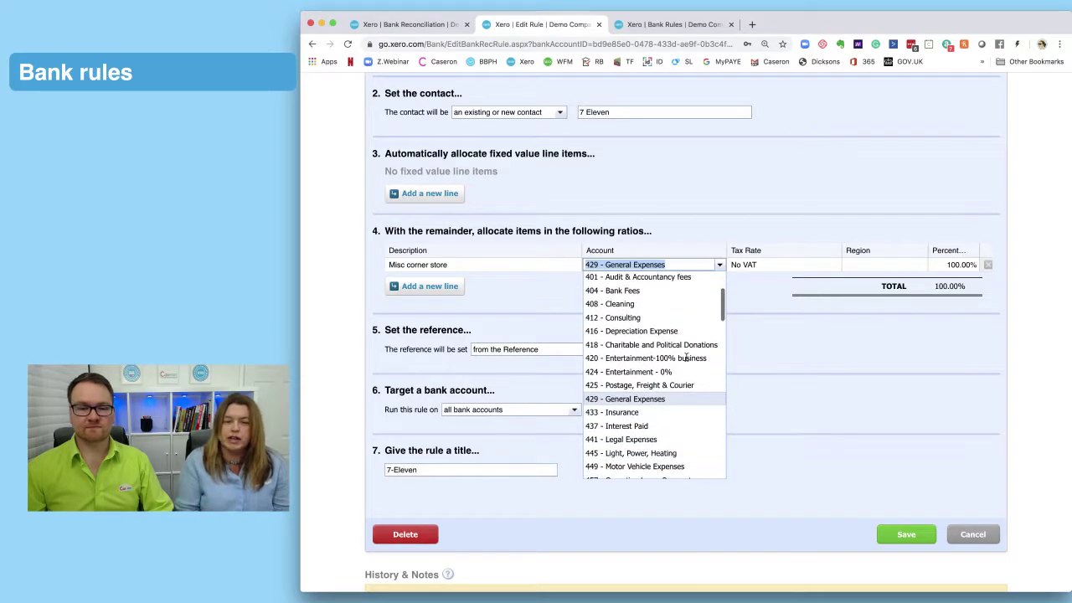
scroll(686, 358, down, 2)
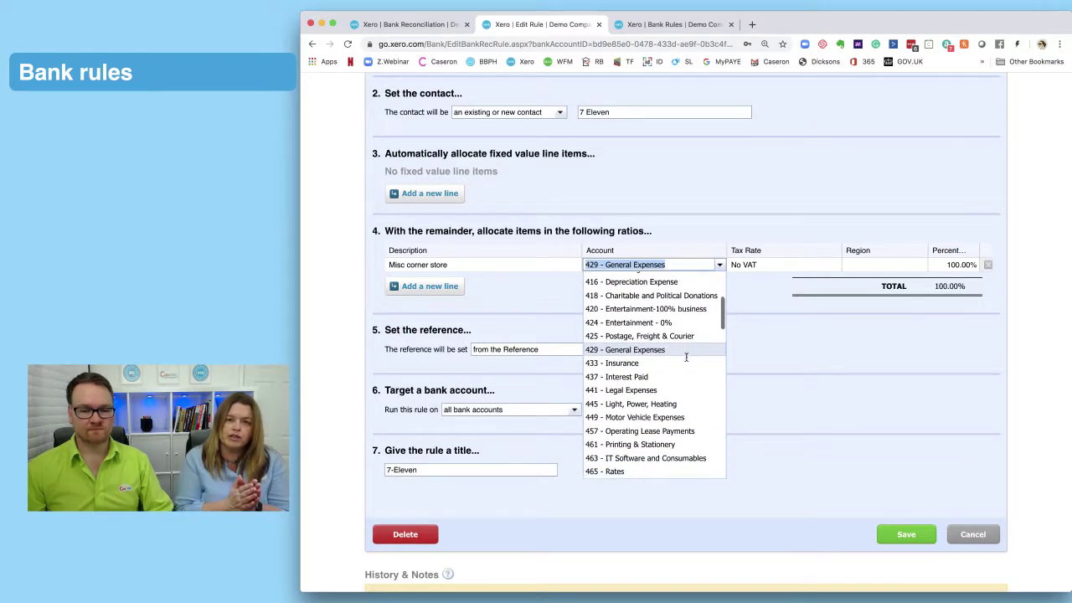
scroll(686, 358, down, 2)
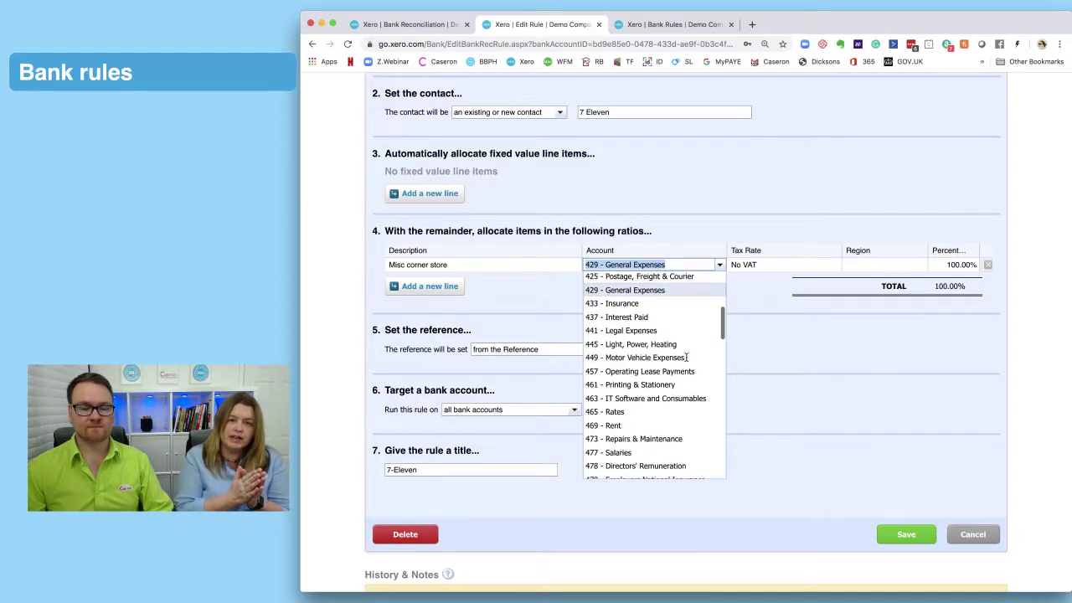
scroll(686, 358, down, 1)
scroll(686, 358, up, 2)
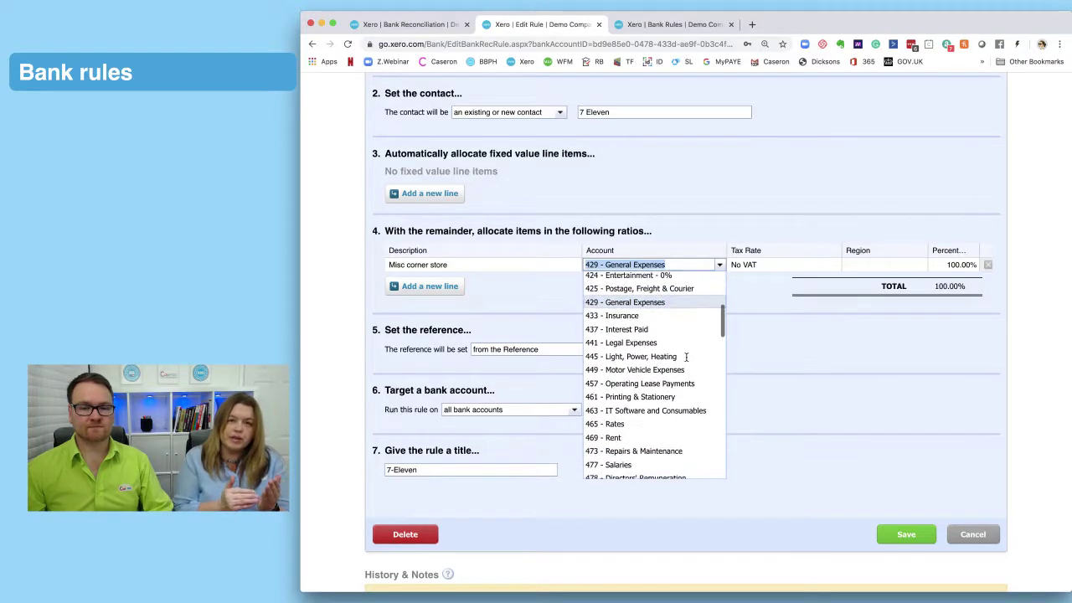
scroll(686, 358, up, 1)
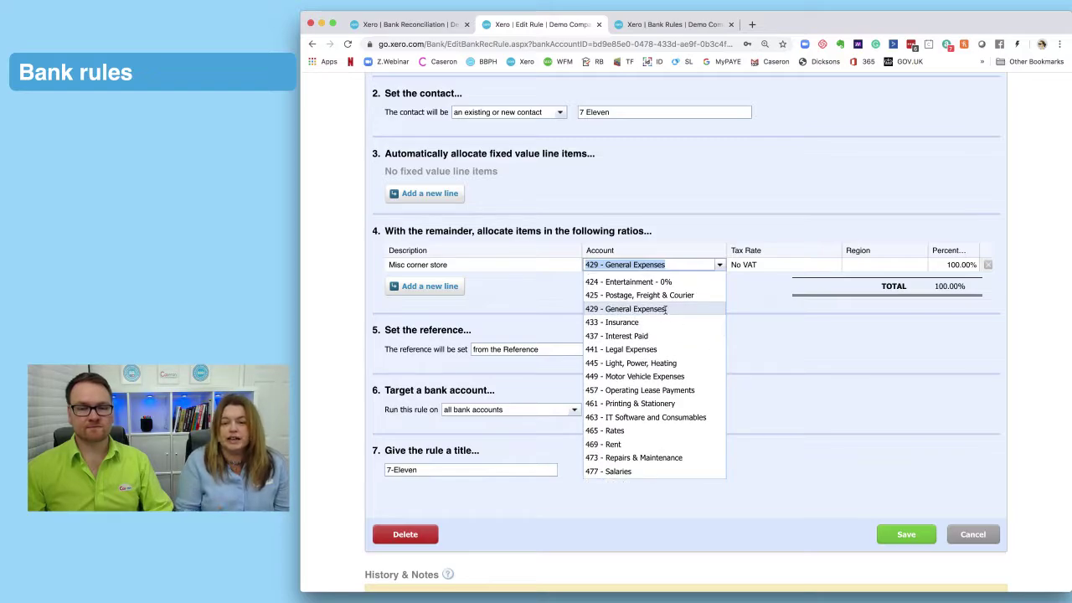
click(666, 309)
click(834, 264)
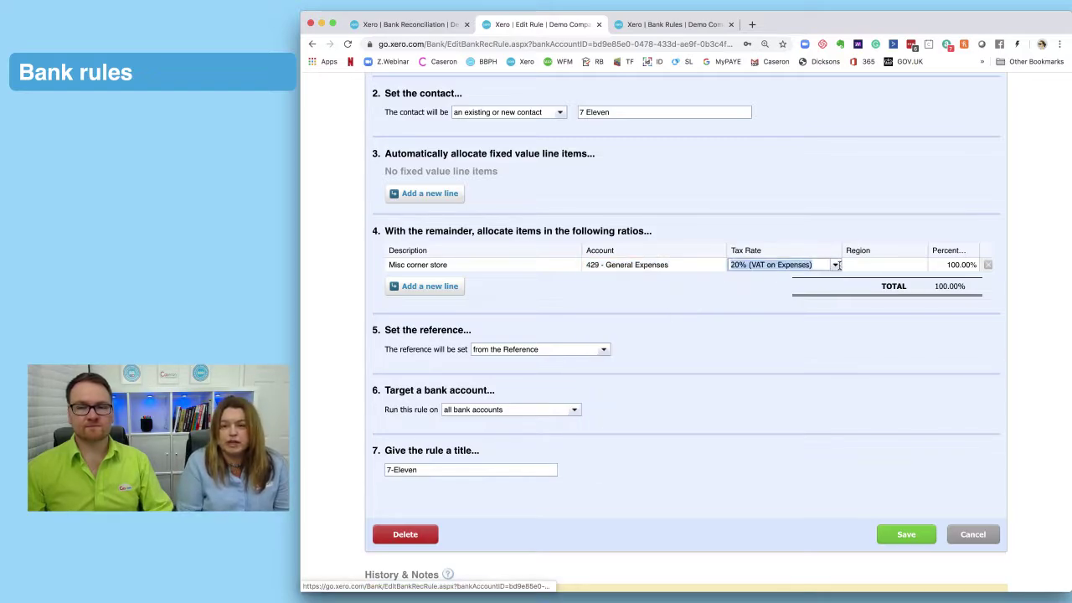
click(747, 327)
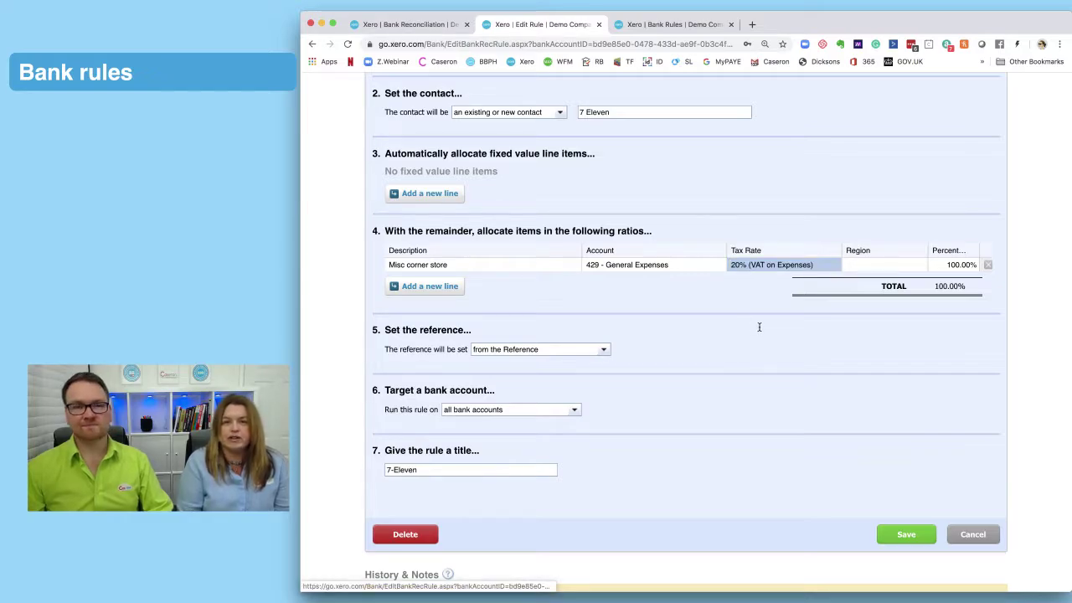
Step: Choose 429 - General Expenses as the Misc corner store line's account and override its tax rate with No VAT
click(712, 267)
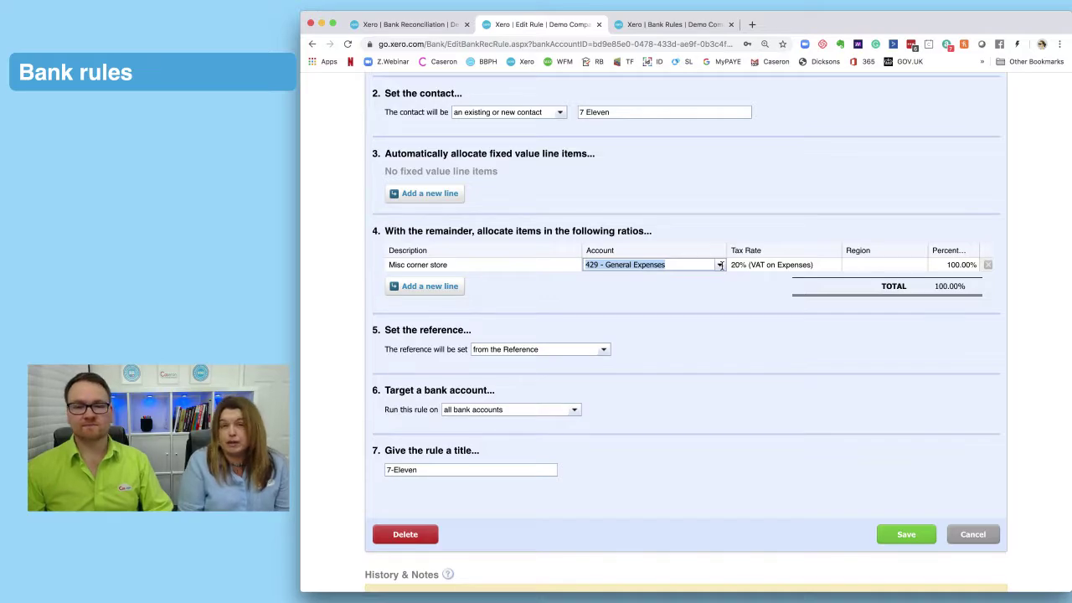
click(720, 264)
click(690, 472)
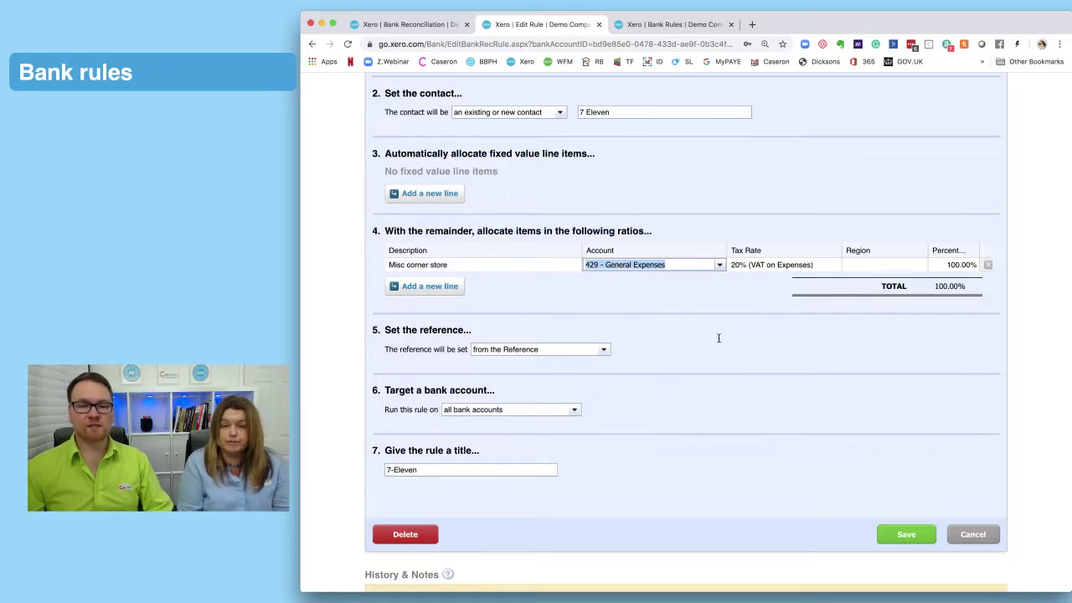
click(779, 265)
click(835, 265)
click(760, 360)
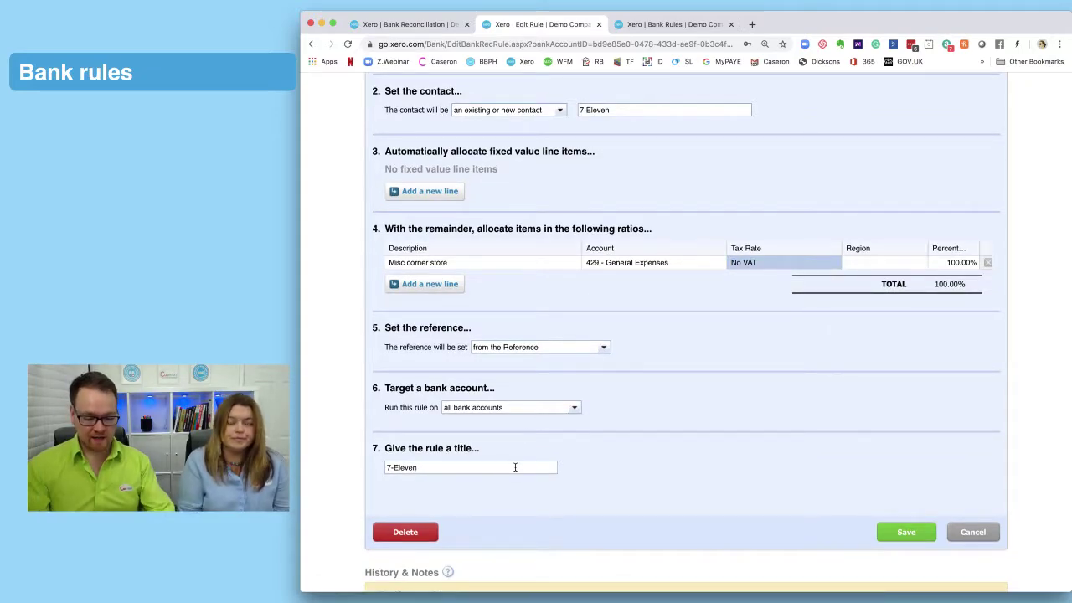
Step: Extend the rule's title to "7-Eleven > 429 General Expenses" and save the rule
text(> 429)
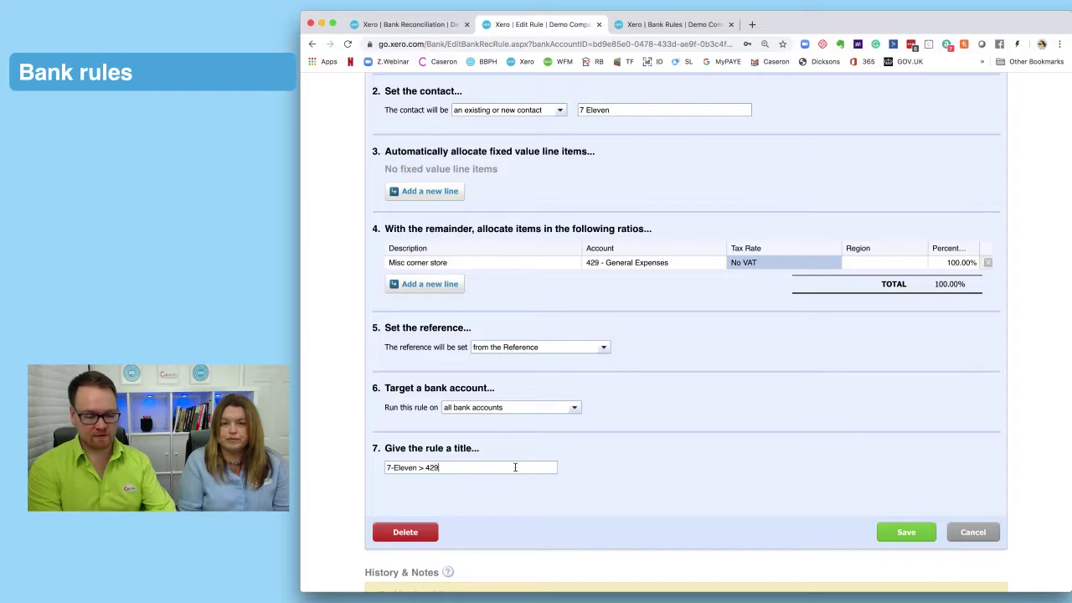
text( General E)
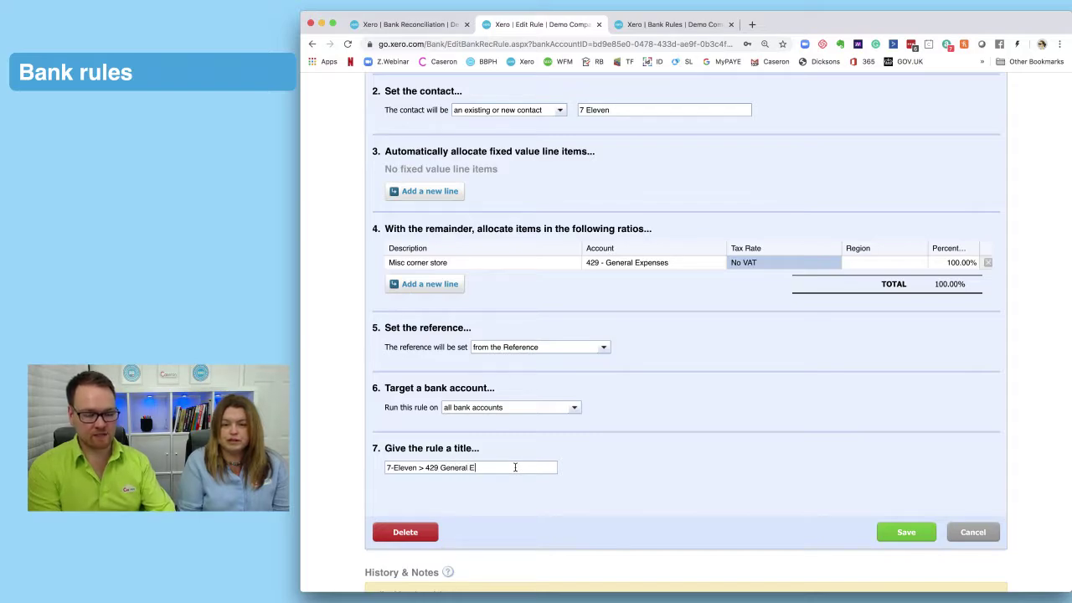
text(xpenses)
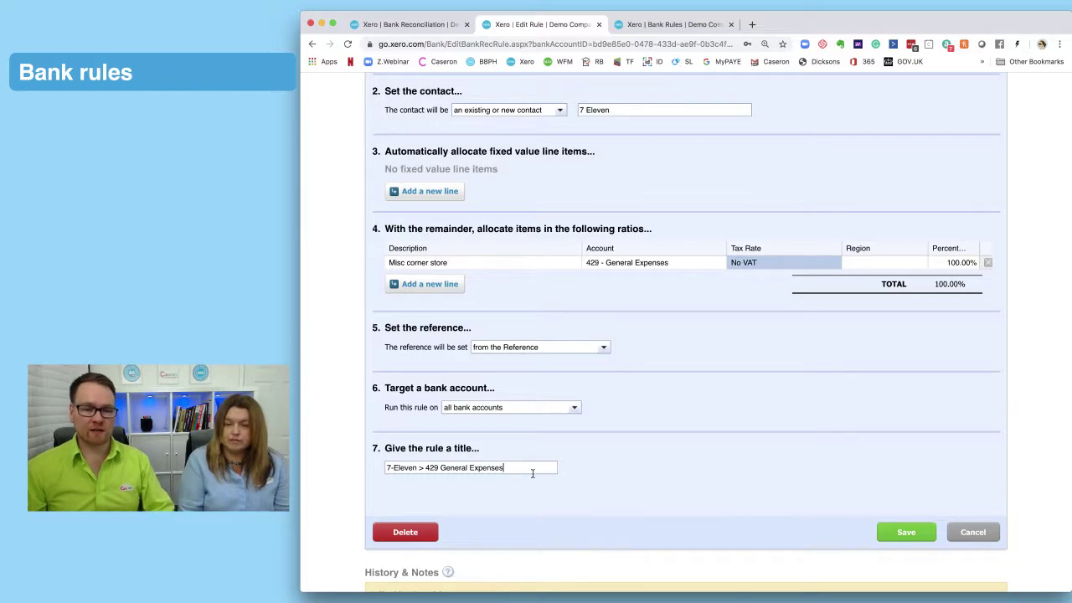
click(904, 534)
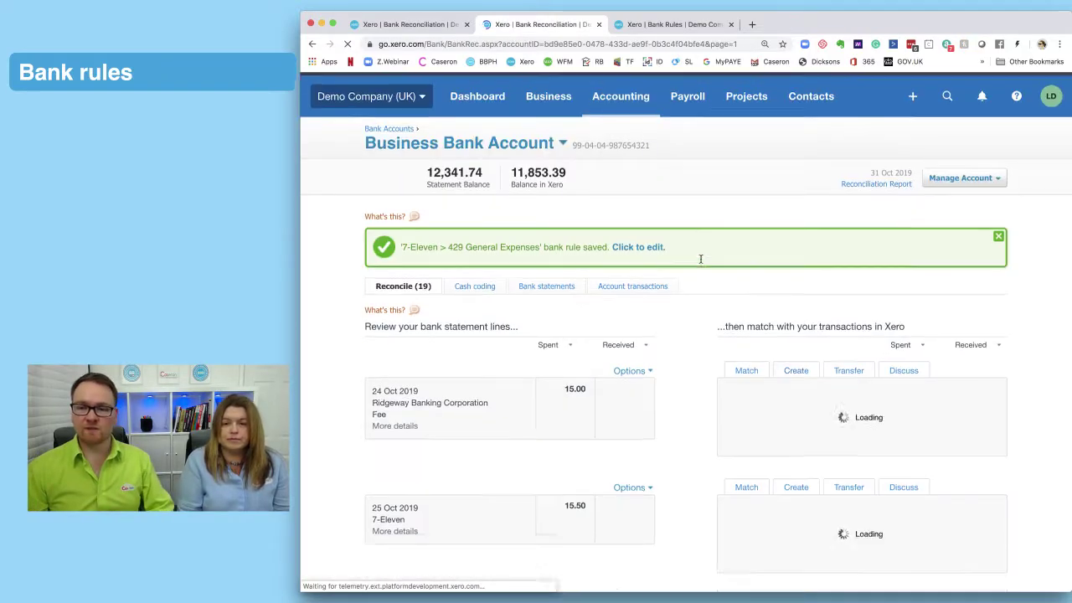
Step: Review the rules applied to the statement lines and start a new bank rule from the Central City Parking line
scroll(701, 258, down, 5)
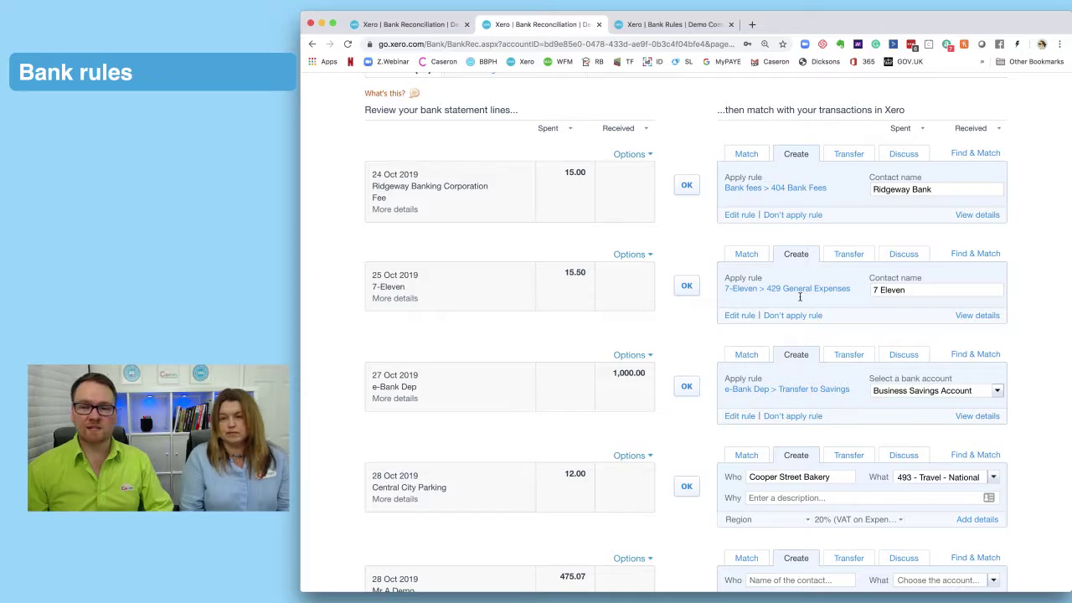
scroll(709, 325, down, 1)
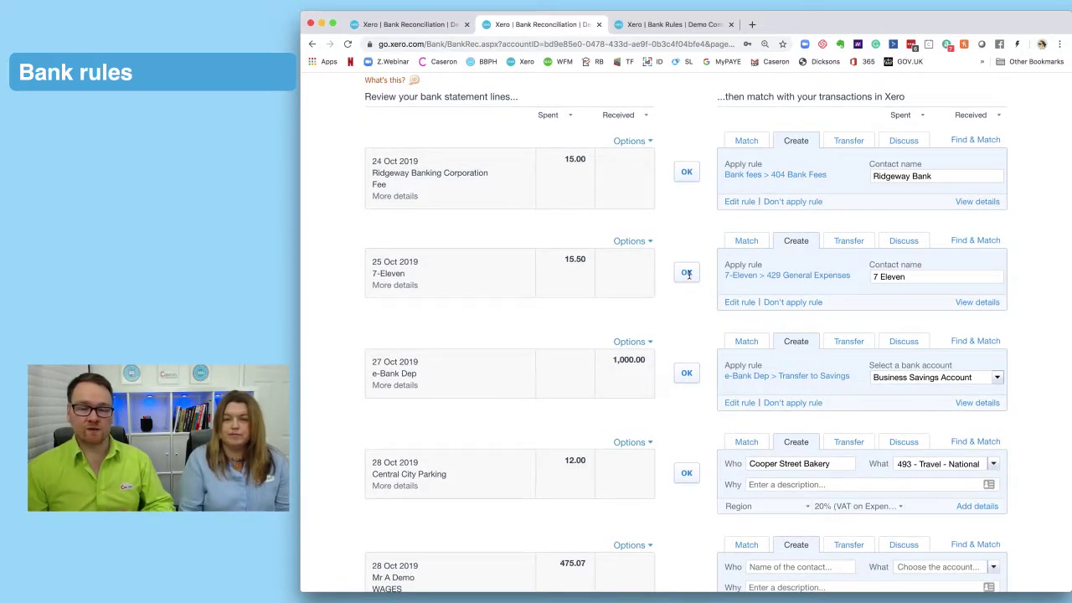
scroll(700, 277, down, 5)
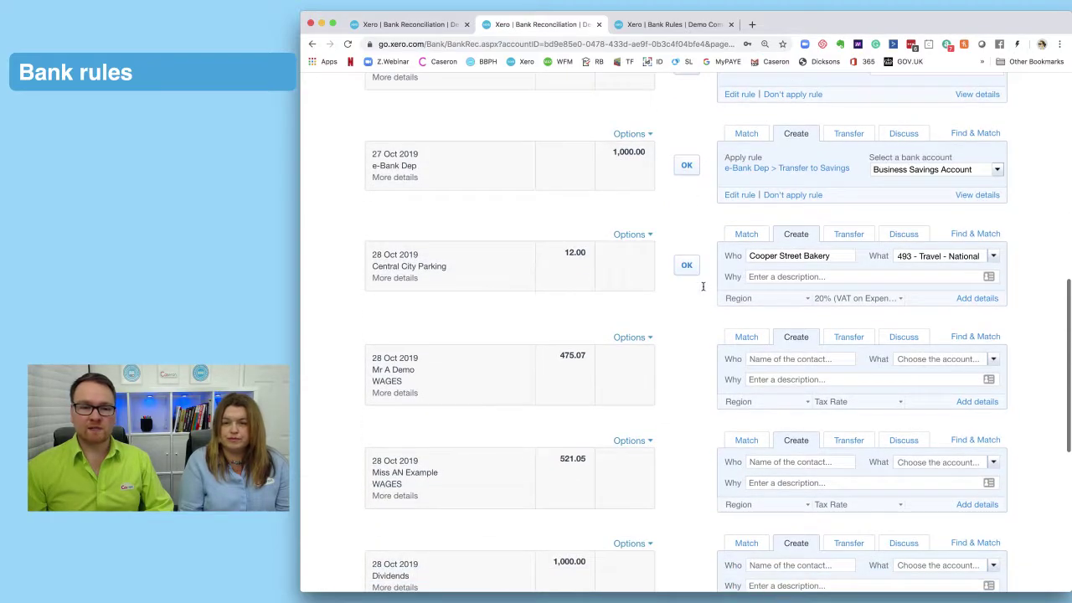
scroll(706, 290, down, 1)
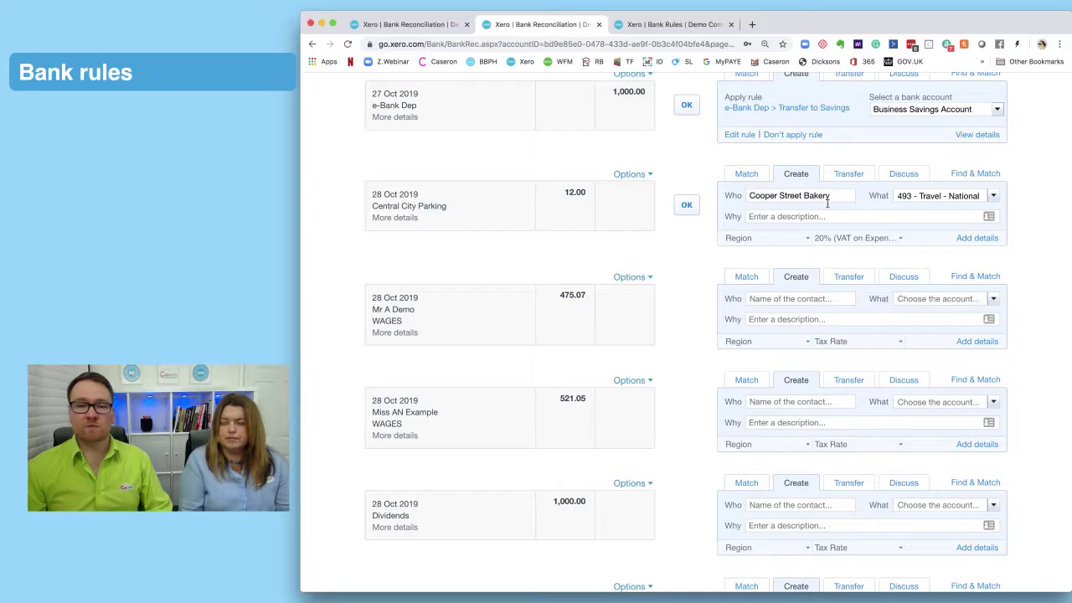
click(649, 175)
click(671, 194)
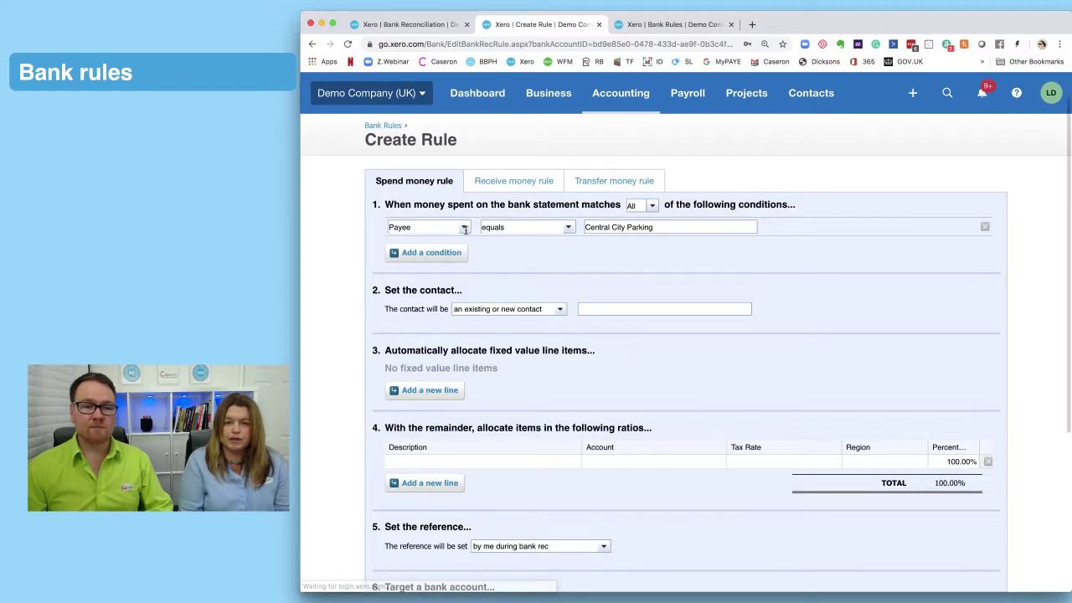
Step: Set the spend money rule's condition to any text field that contains "Central City Parking"
click(444, 227)
scroll(443, 269, down, 1)
click(444, 267)
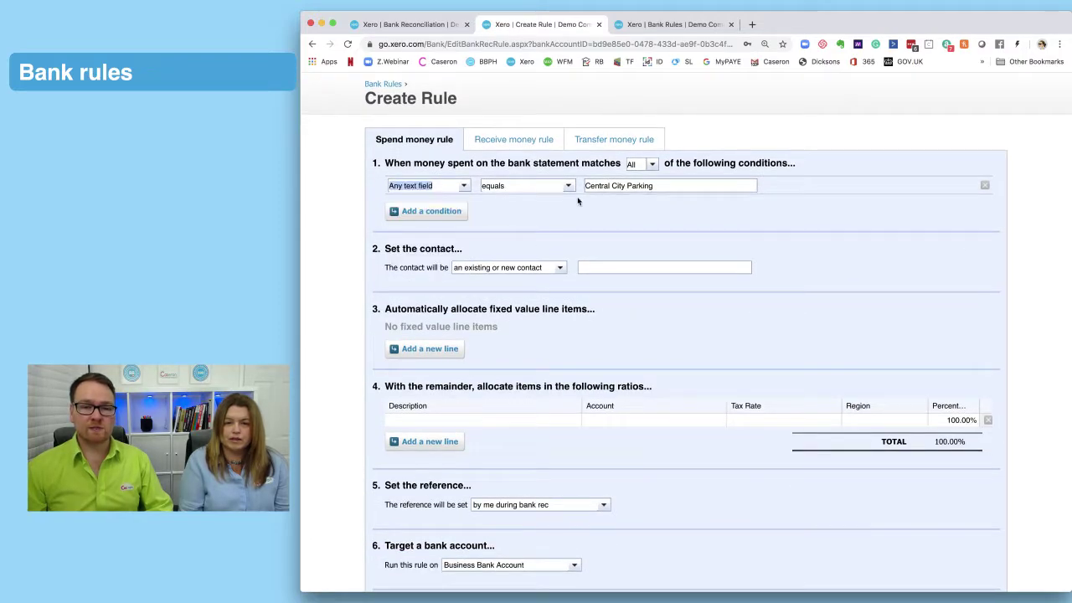
click(570, 185)
click(543, 215)
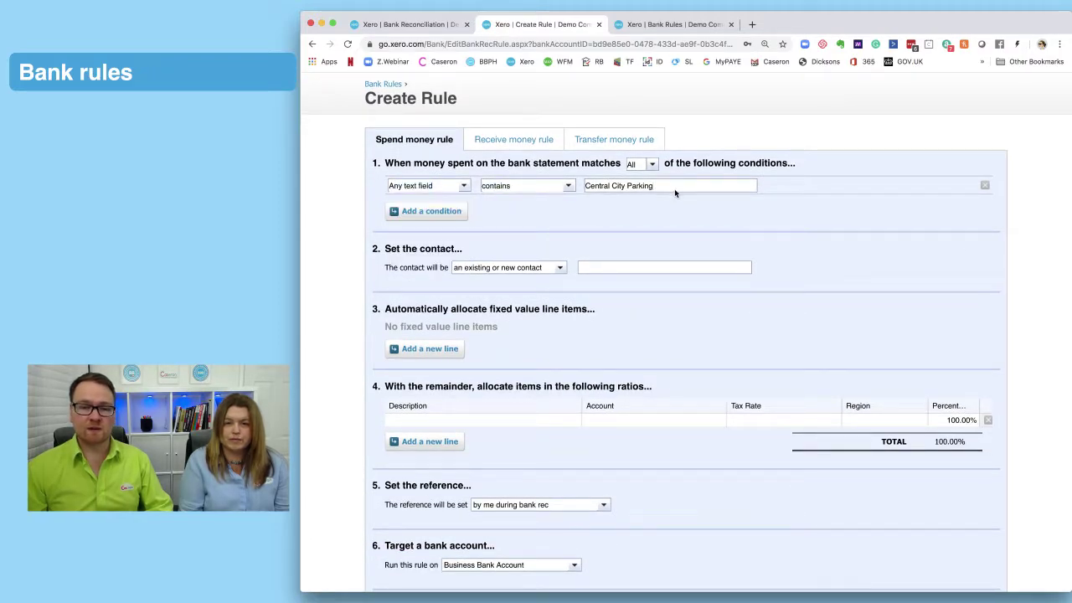
scroll(603, 201, down, 1)
click(645, 244)
text(C)
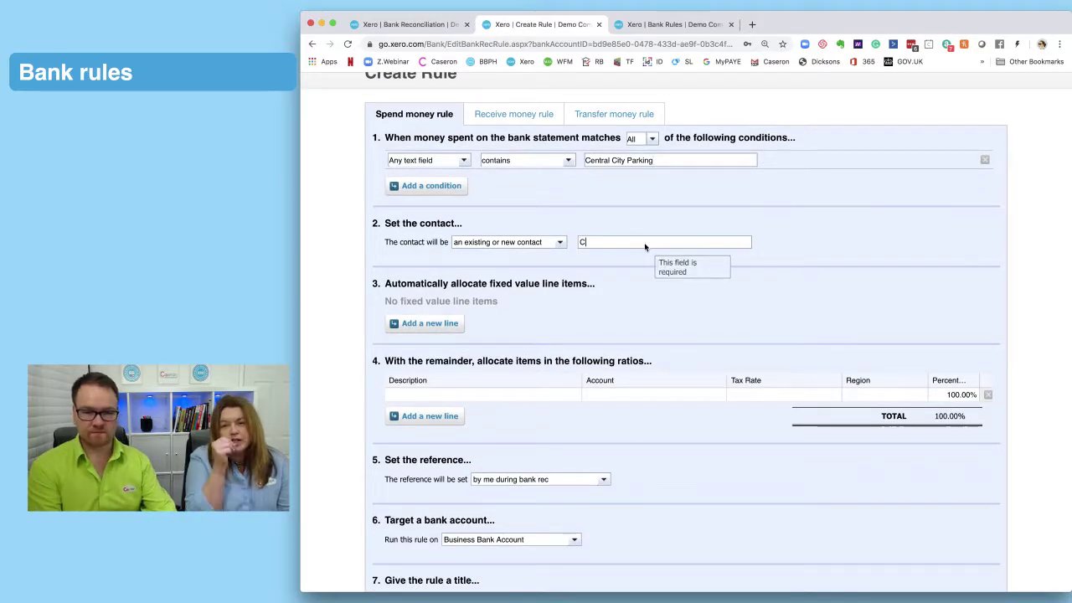
text(entral Copier)
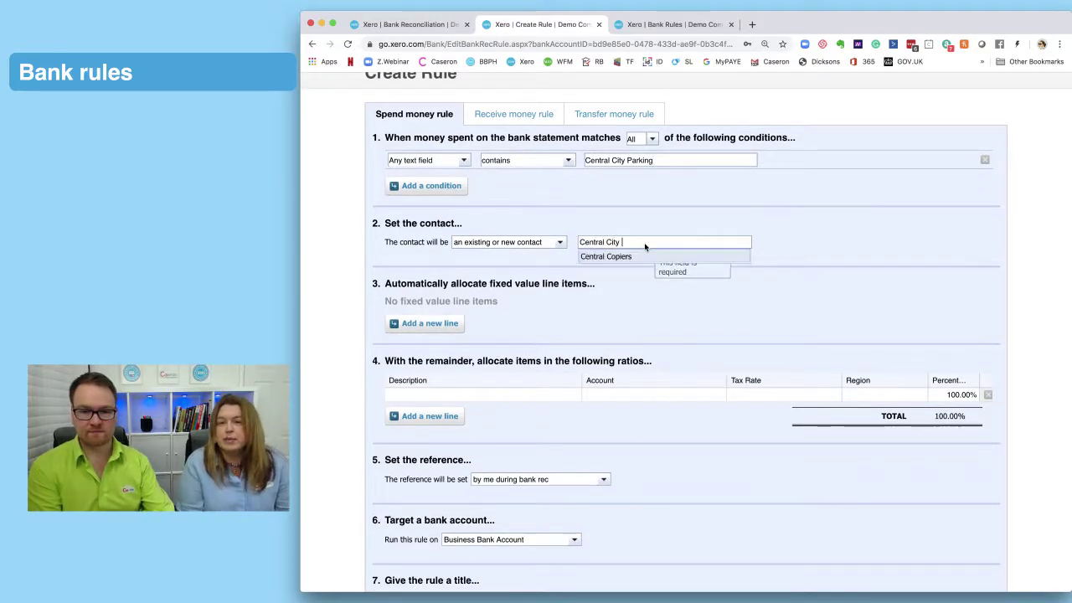
key(BackSpace)
key(BackSpace)
key(BackSpace)
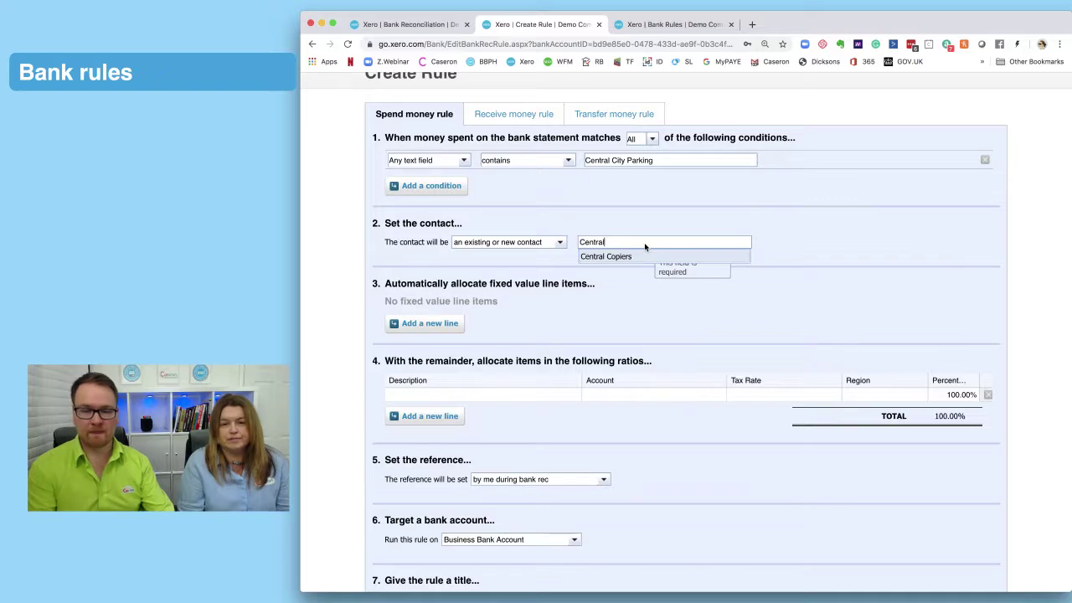
Step: Shorten the text in the spend money rule's condition to "Parking"
click(656, 162)
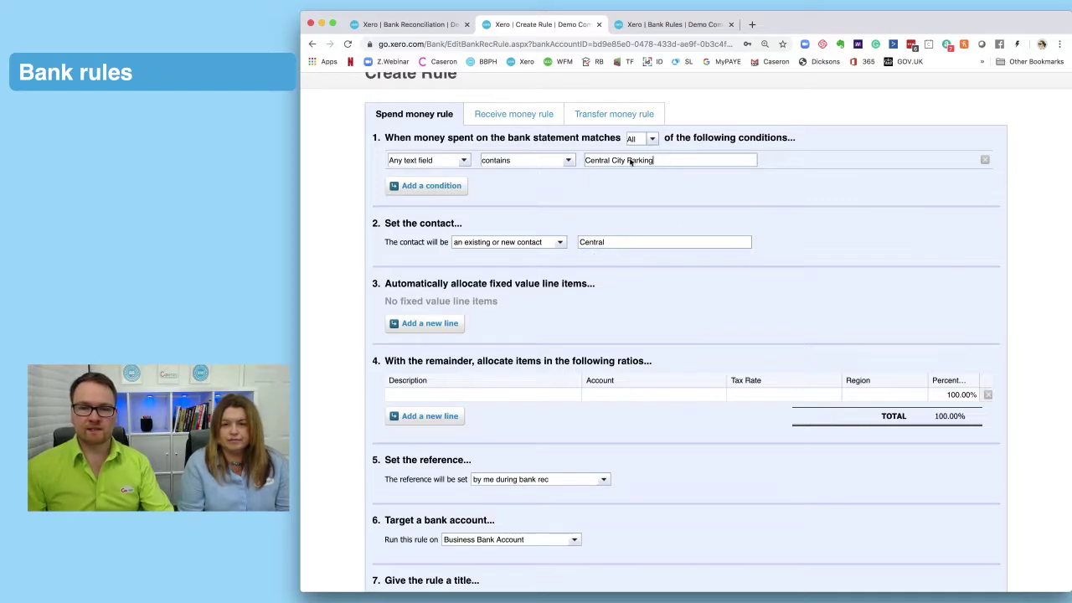
drag(627, 160, 560, 155)
key(BackSpace)
Step: Review the contact type options and set the rule's existing or new contact to "Parking"
double_click(639, 243)
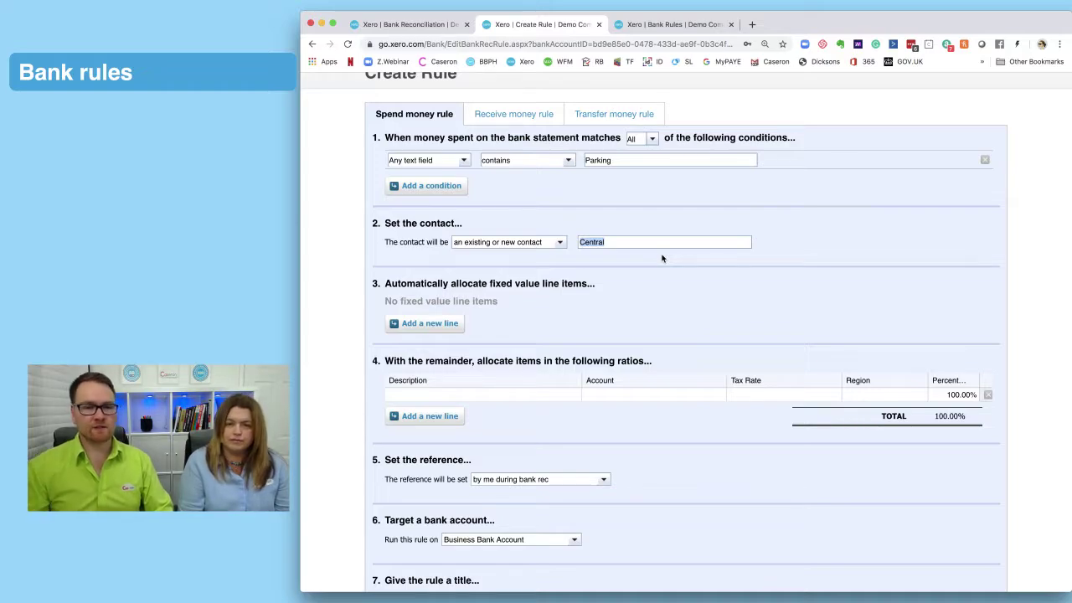
click(561, 243)
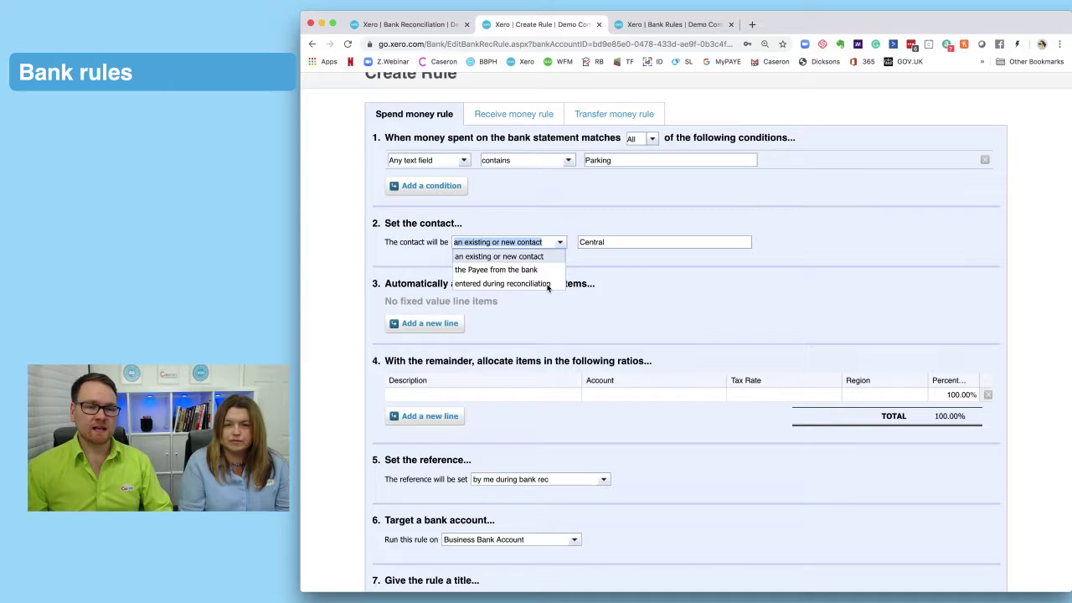
click(646, 242)
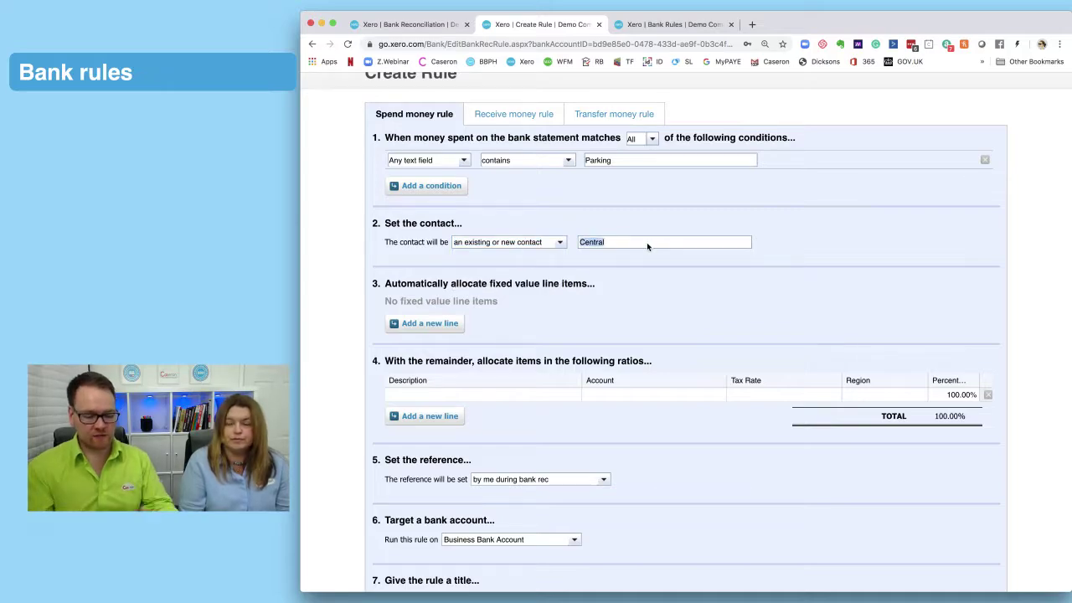
text(Parking)
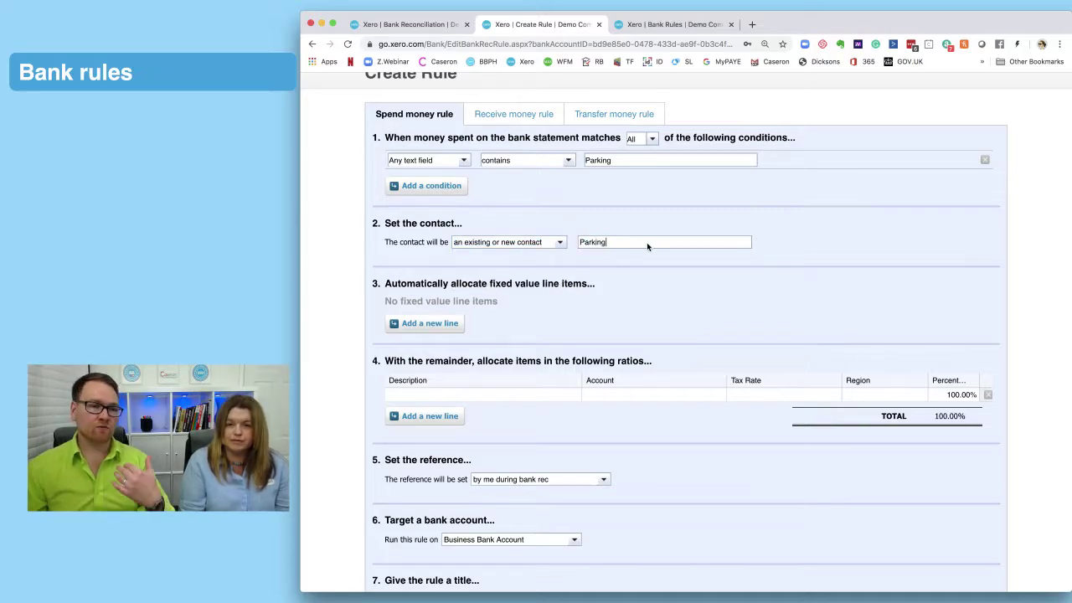
Step: Describe the remainder allocation line as "Parking" and assign it to account 493 - Travel - National
scroll(678, 253, down, 2)
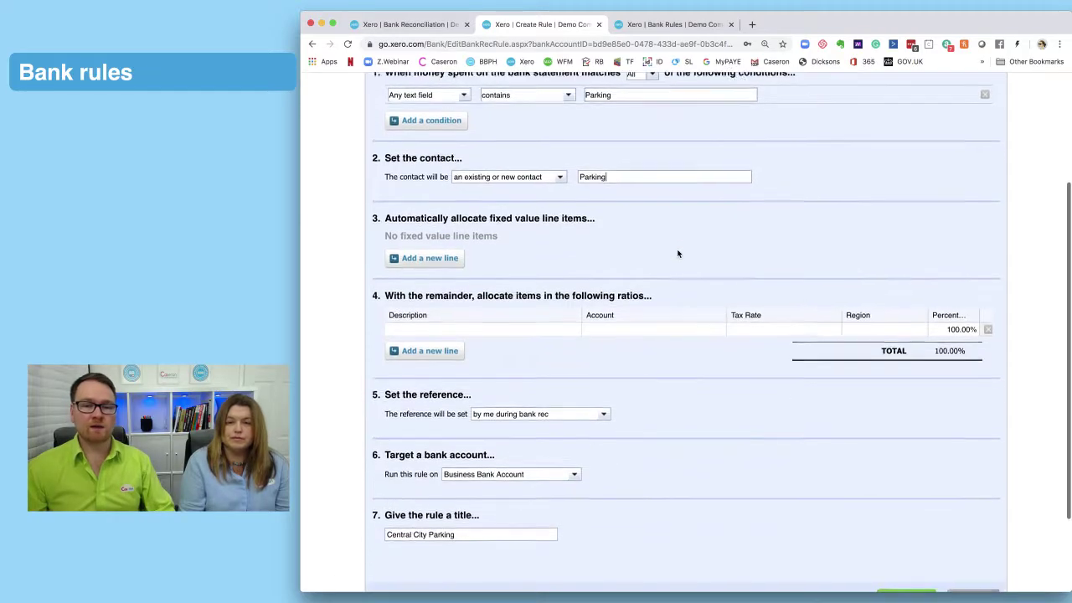
scroll(678, 253, down, 3)
click(562, 244)
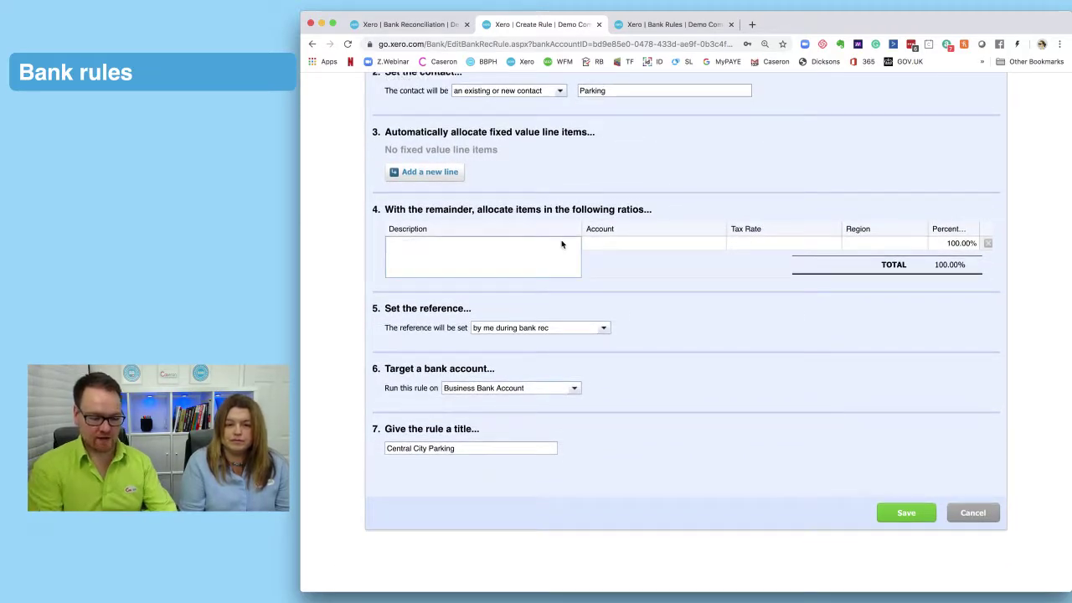
text(Parking)
click(664, 244)
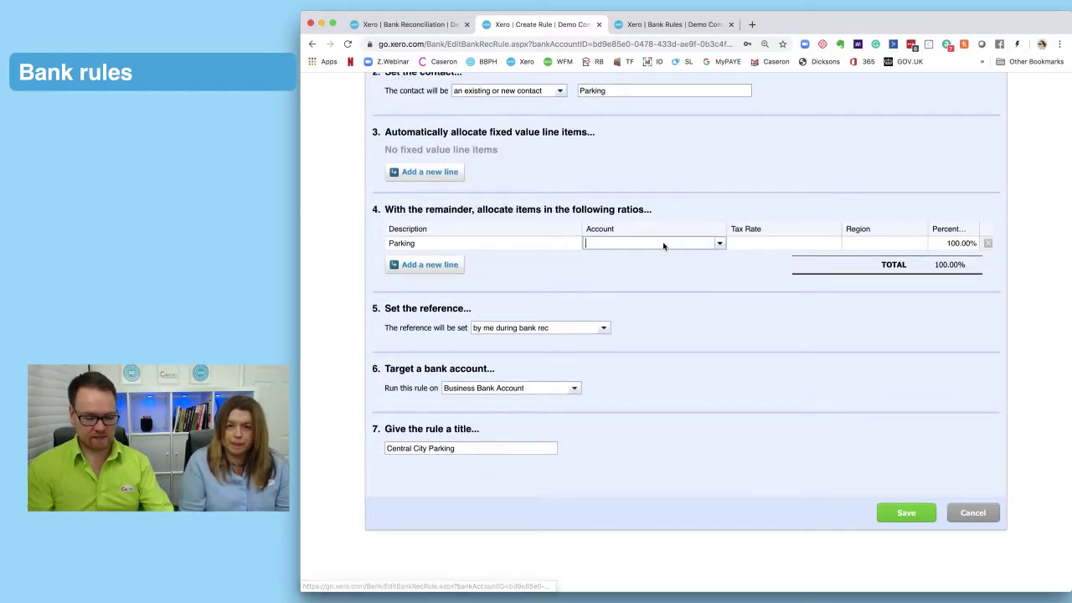
text(trave)
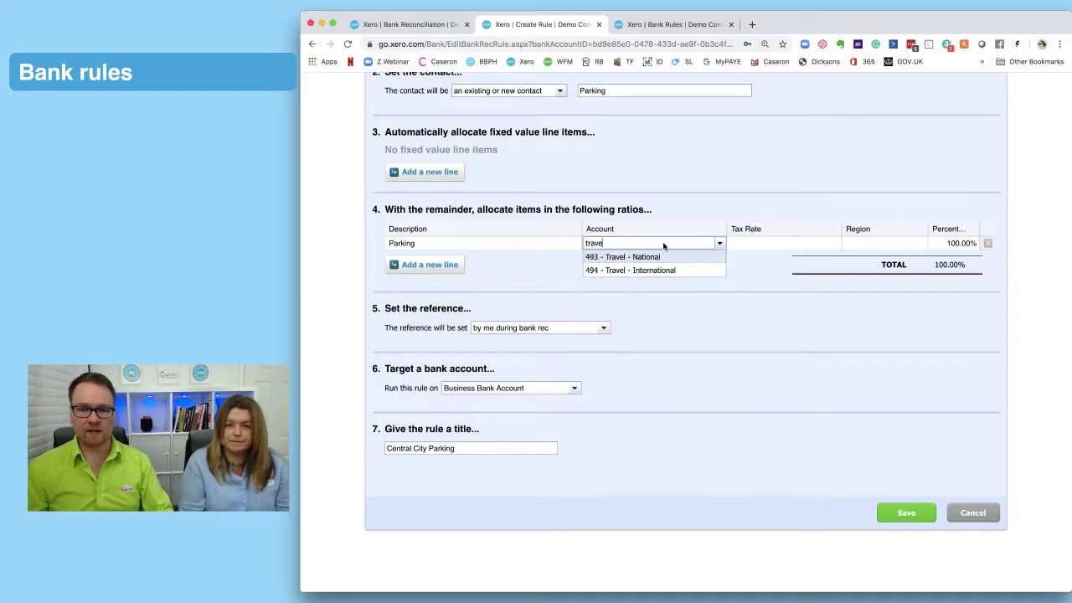
click(672, 257)
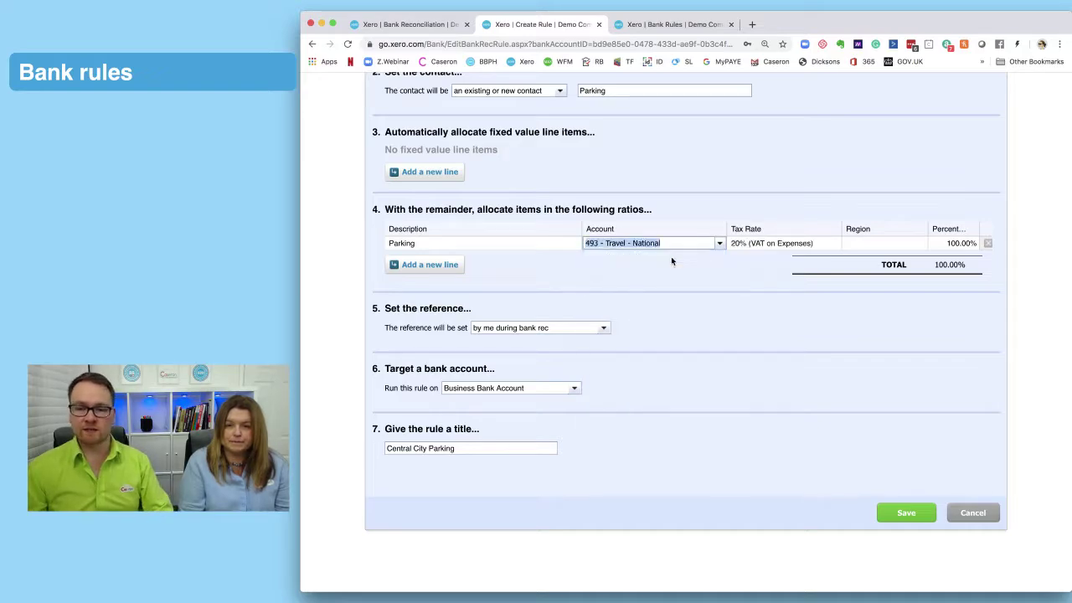
Step: Override the Parking line's tax rate with No VAT
click(812, 244)
click(835, 243)
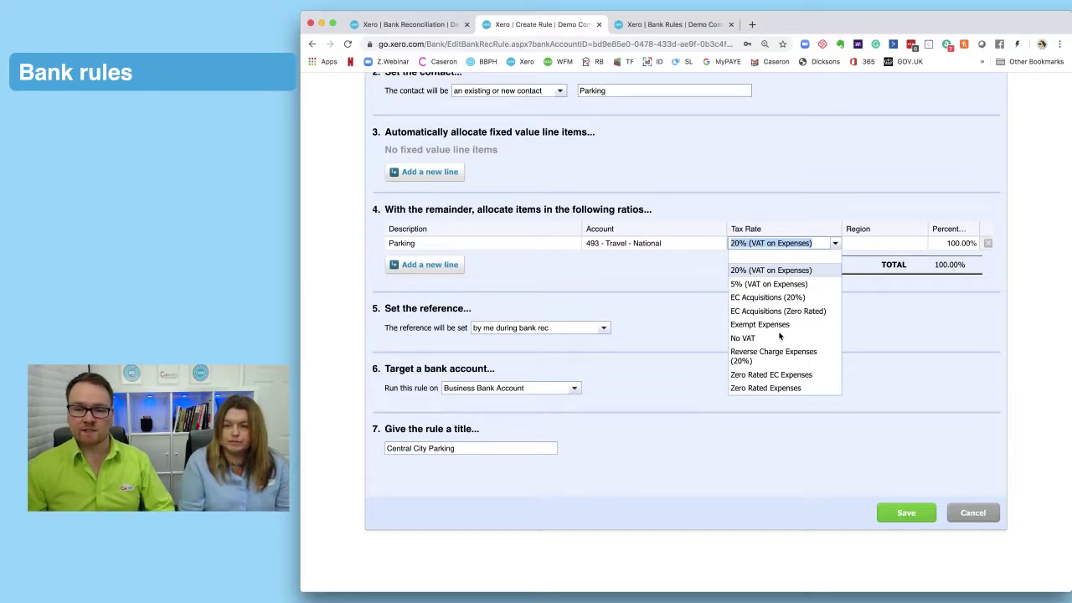
click(758, 341)
Step: Extend the rule's title to "Central City Parking > 493 Travel (No VAT)" and save the rule
scroll(635, 326, down, 1)
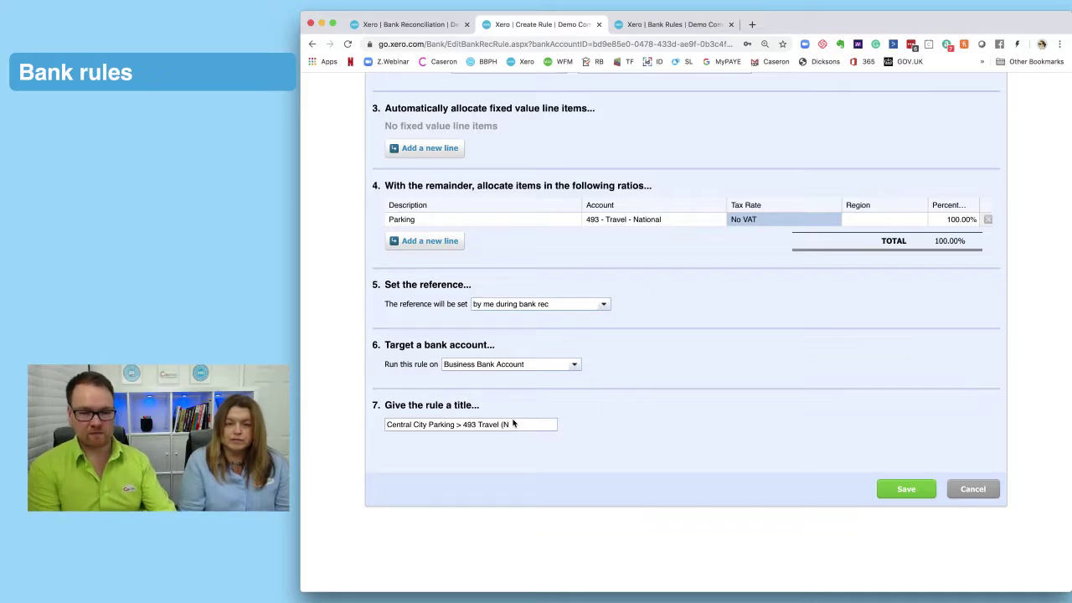
text(AT)))
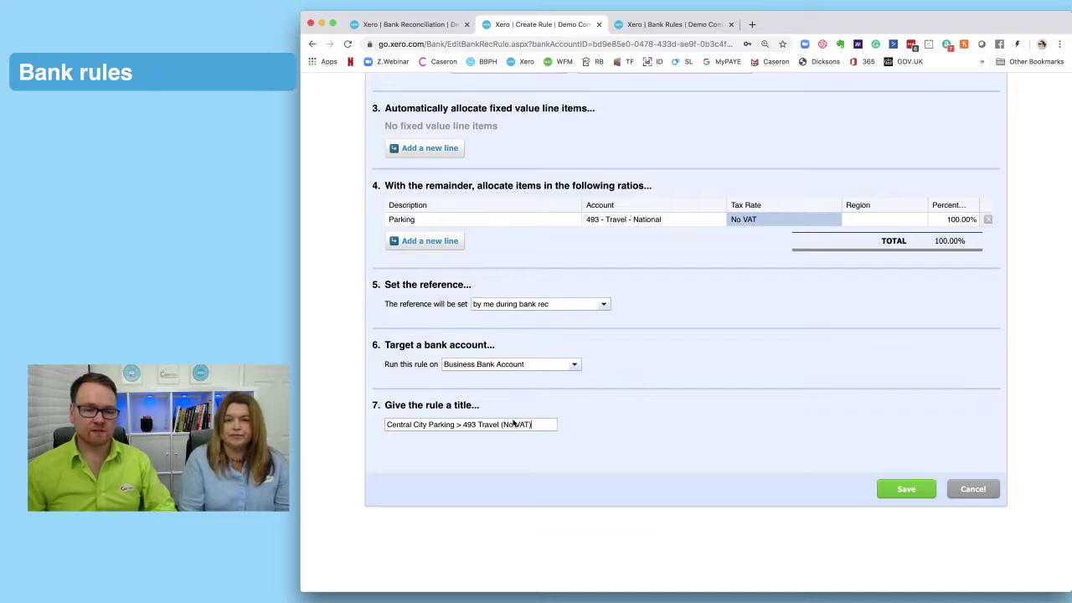
click(903, 487)
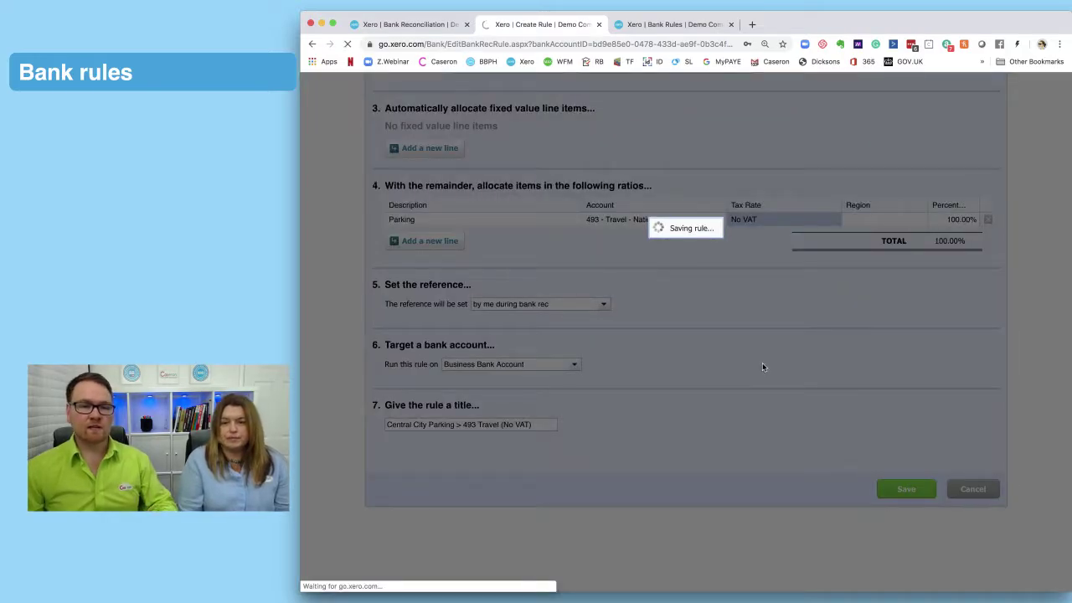
Step: Open the rule applied to the Central City Parking statement line for editing and go to its title
scroll(711, 325, down, 5)
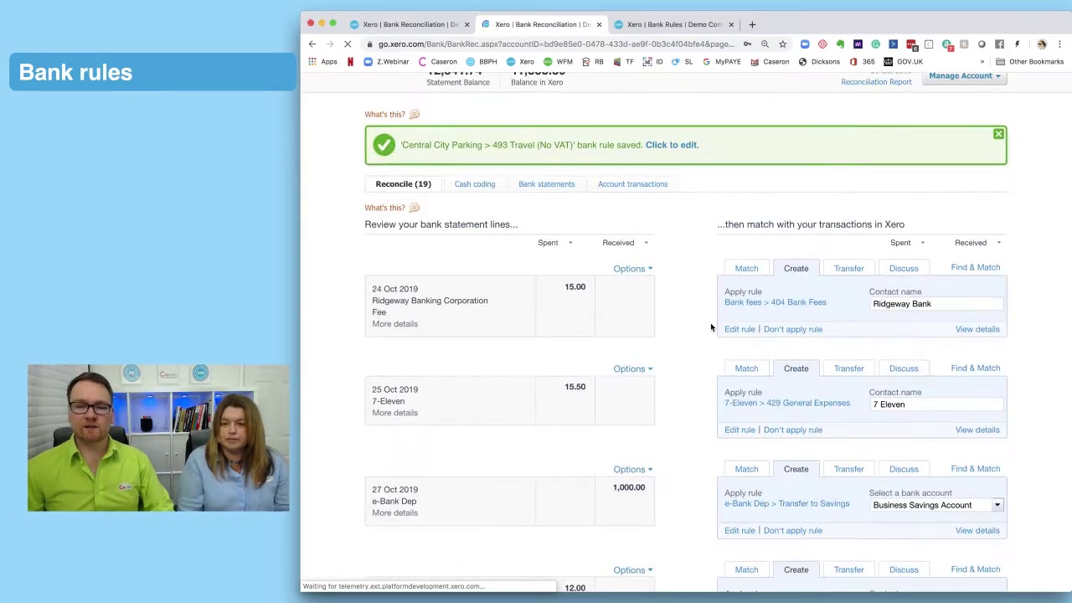
scroll(701, 328, down, 1)
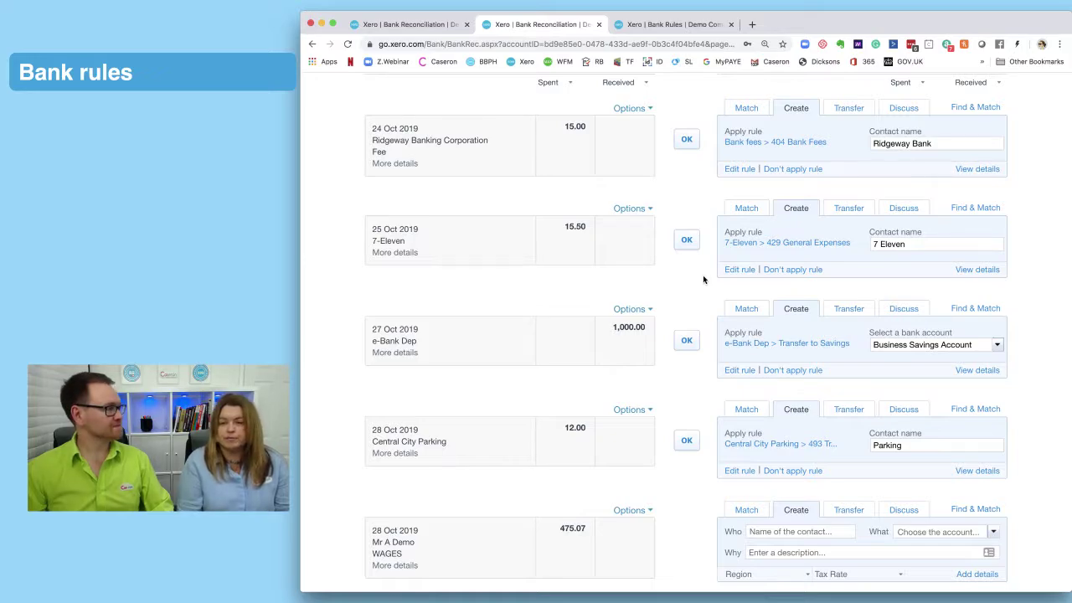
scroll(703, 277, down, 1)
click(782, 439)
scroll(545, 424, down, 5)
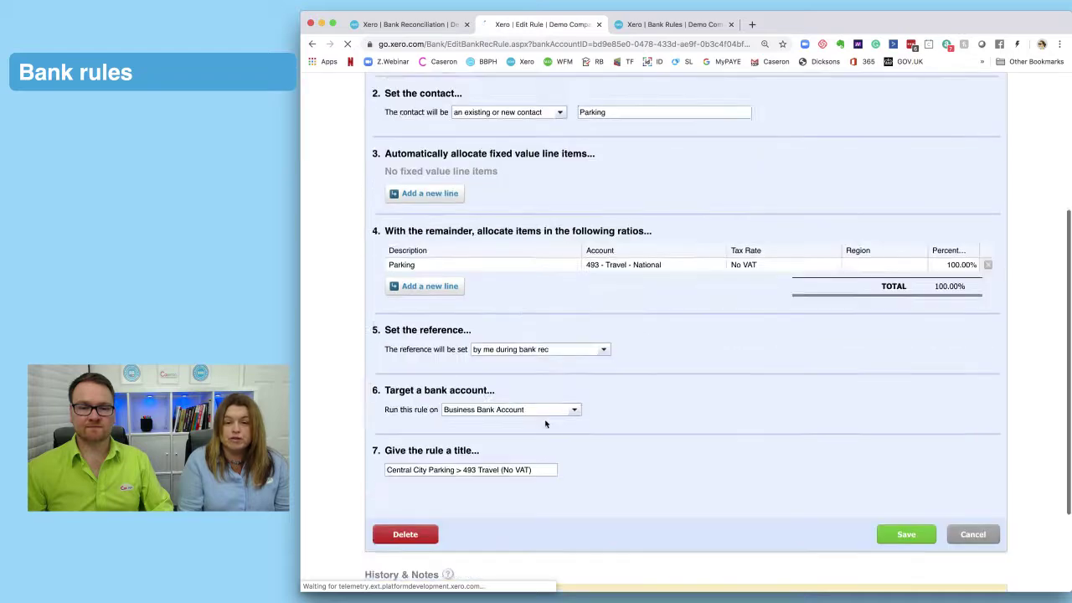
scroll(546, 423, down, 3)
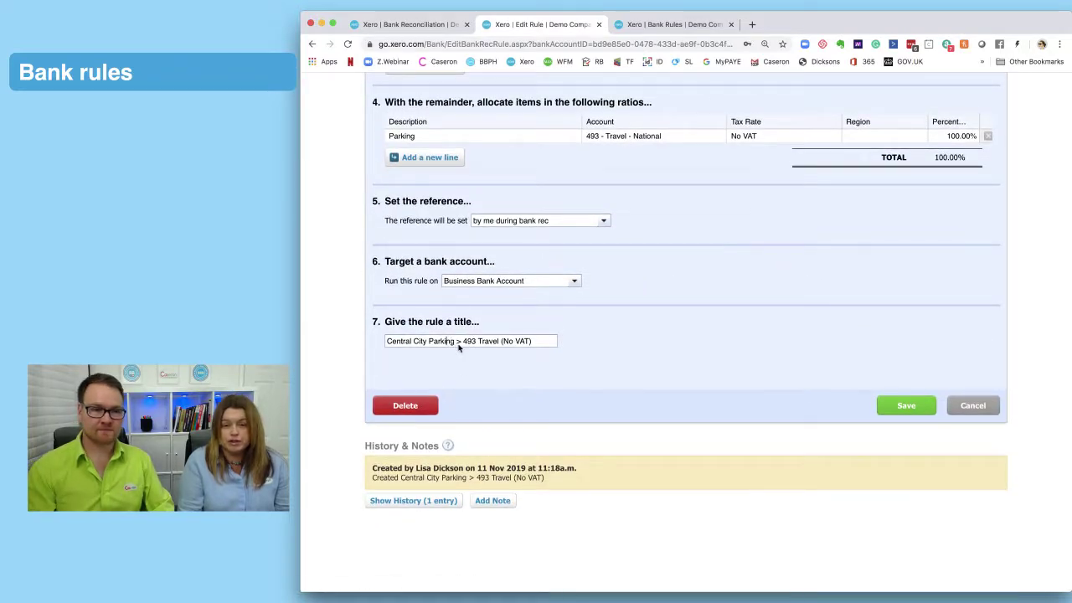
Step: Shorten the rule's title to "Parking > 493 Travel (No VAT)" and save the rule
key(BackSpace)
key(BackSpace)
key(BackSpace)
key(BackSpace)
key(BackSpace)
key(BackSpace)
key(BackSpace)
key(BackSpace)
key(BackSpace)
key(BackSpace)
key(BackSpace)
key(BackSpace)
key(BackSpace)
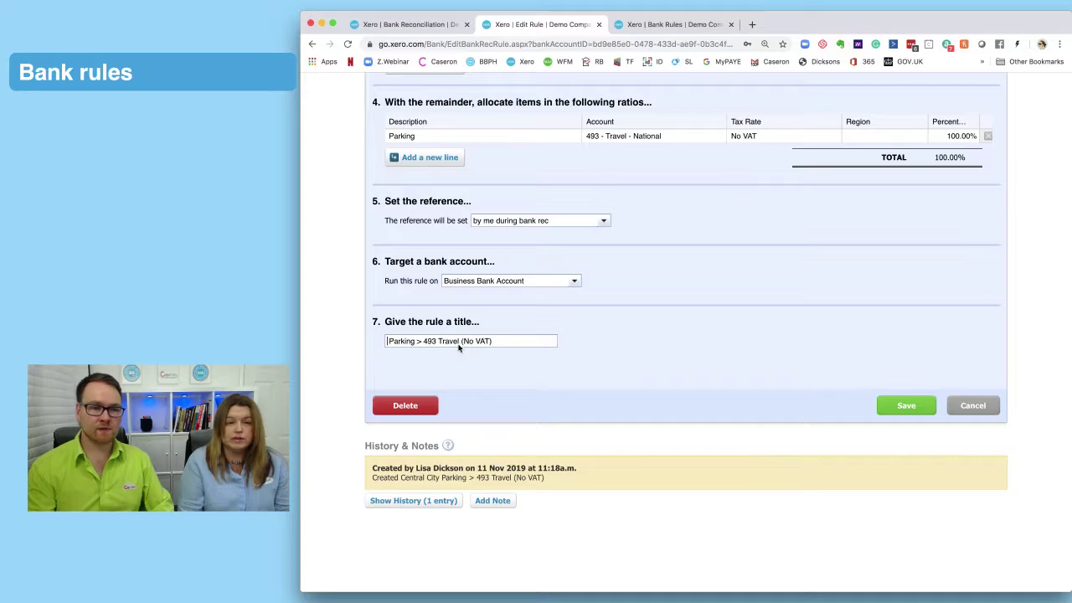
key(BackSpace)
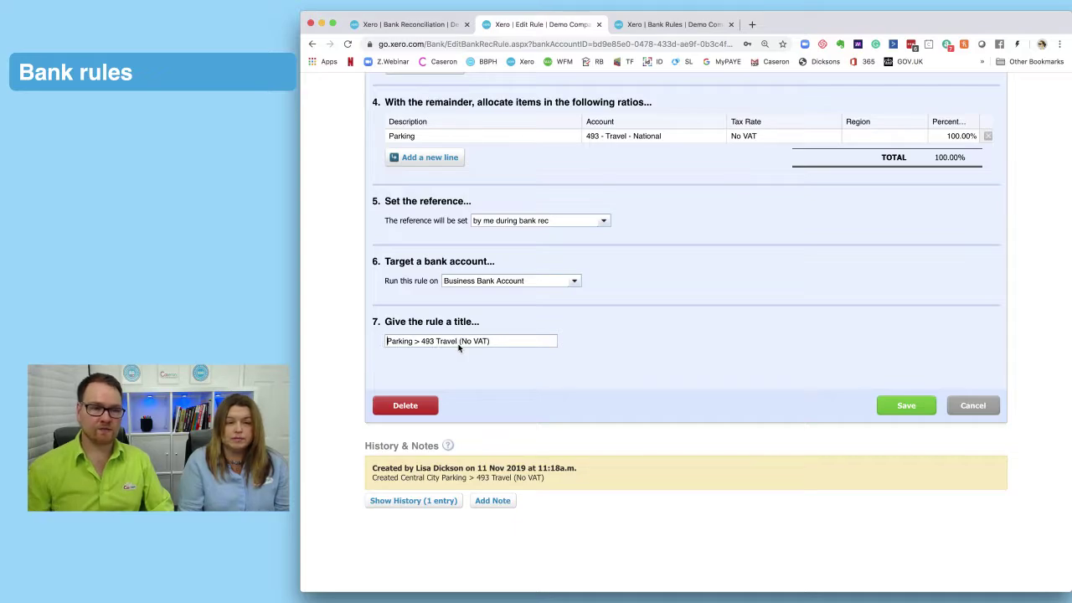
click(906, 406)
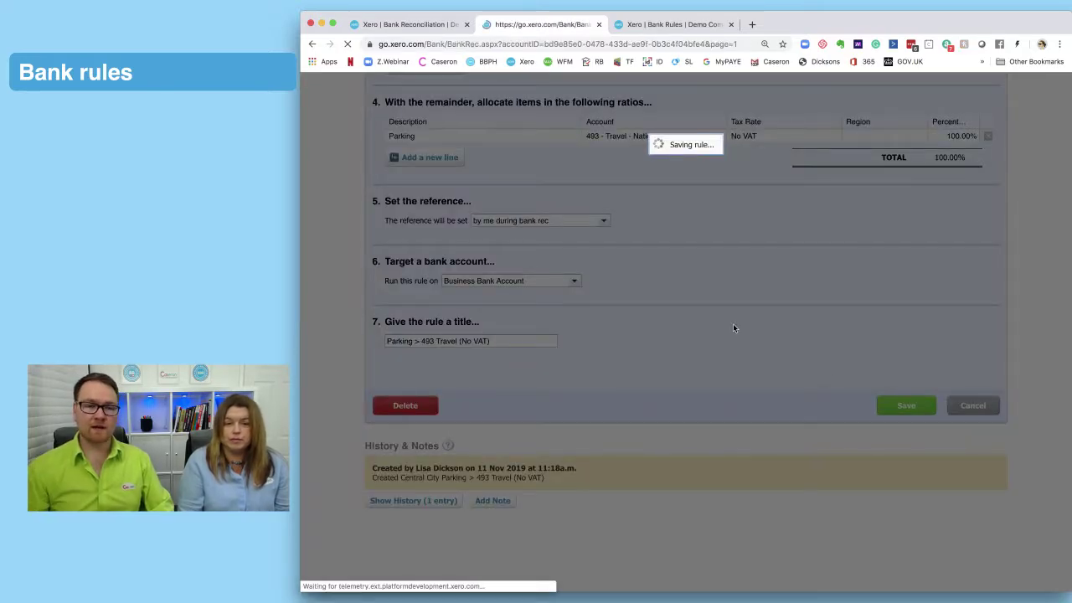
Step: Examine the remaining statement lines and compare the WAGES references on the two 28 Oct 2019 wage payments
scroll(671, 330, down, 5)
scroll(671, 330, down, 3)
scroll(670, 330, up, 3)
scroll(656, 330, down, 1)
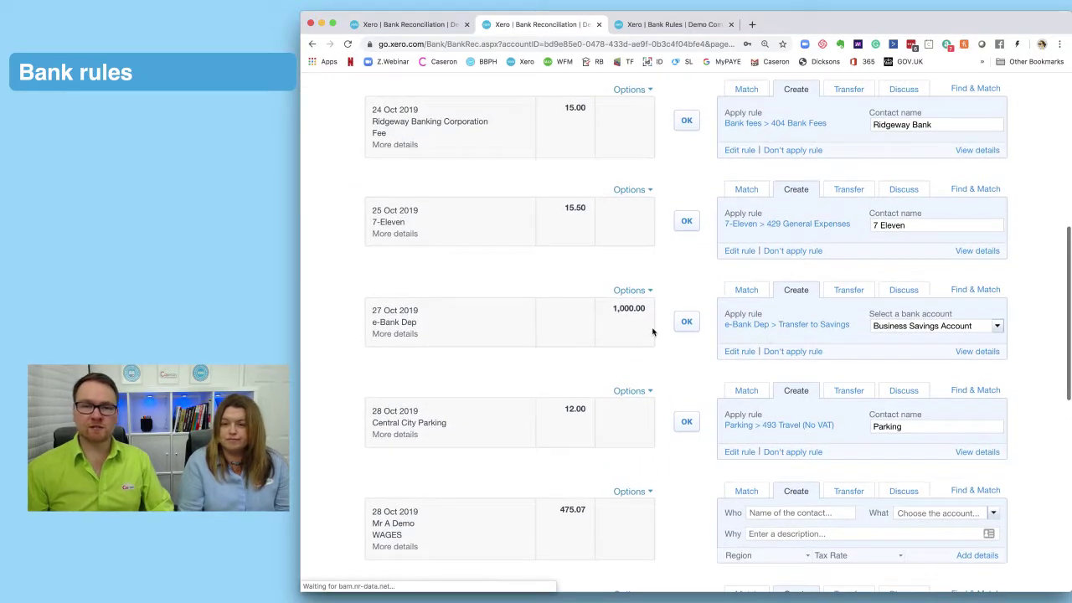
scroll(654, 332, down, 5)
scroll(653, 331, down, 3)
scroll(673, 342, up, 1)
scroll(680, 343, down, 1)
scroll(681, 340, up, 1)
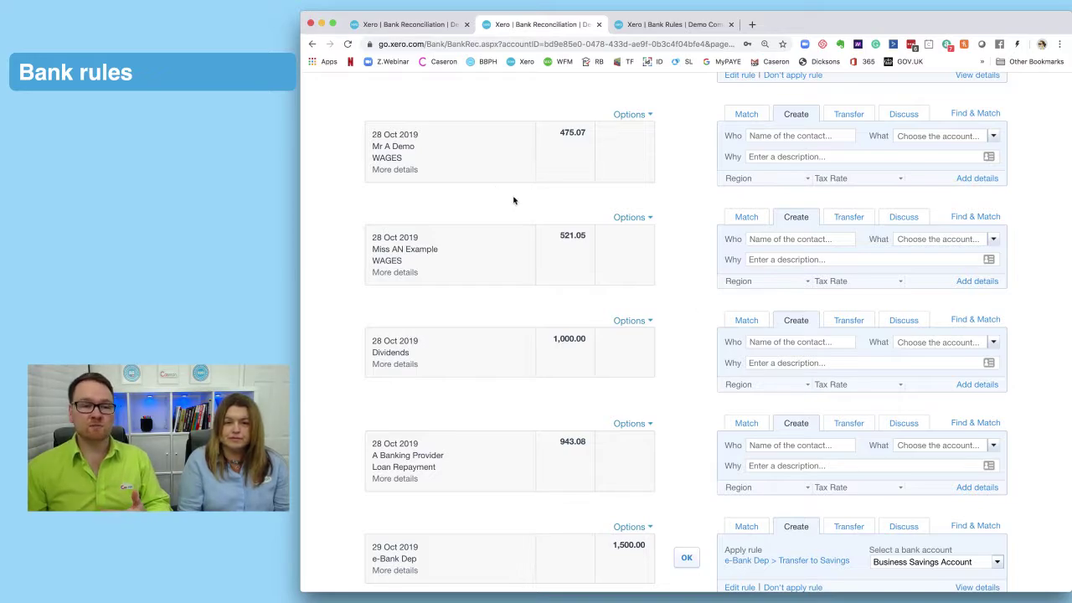
scroll(515, 200, down, 1)
scroll(514, 200, down, 1)
drag(421, 143, 371, 142)
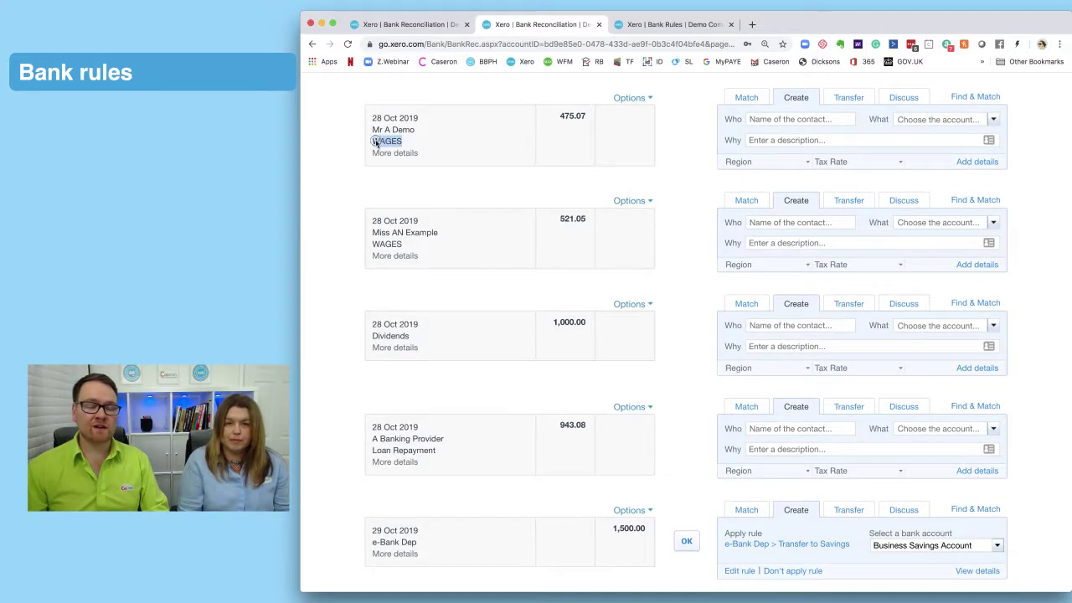
drag(412, 245, 371, 243)
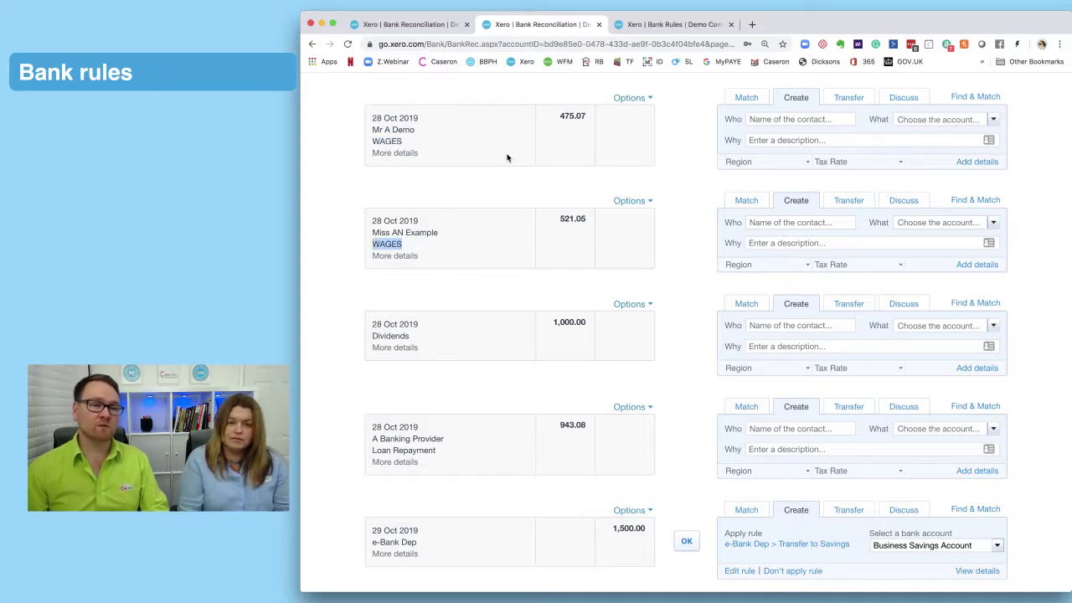
Step: Start a bank rule from the 475.07 WAGES statement line and remove its Payee and Reference conditions
click(630, 98)
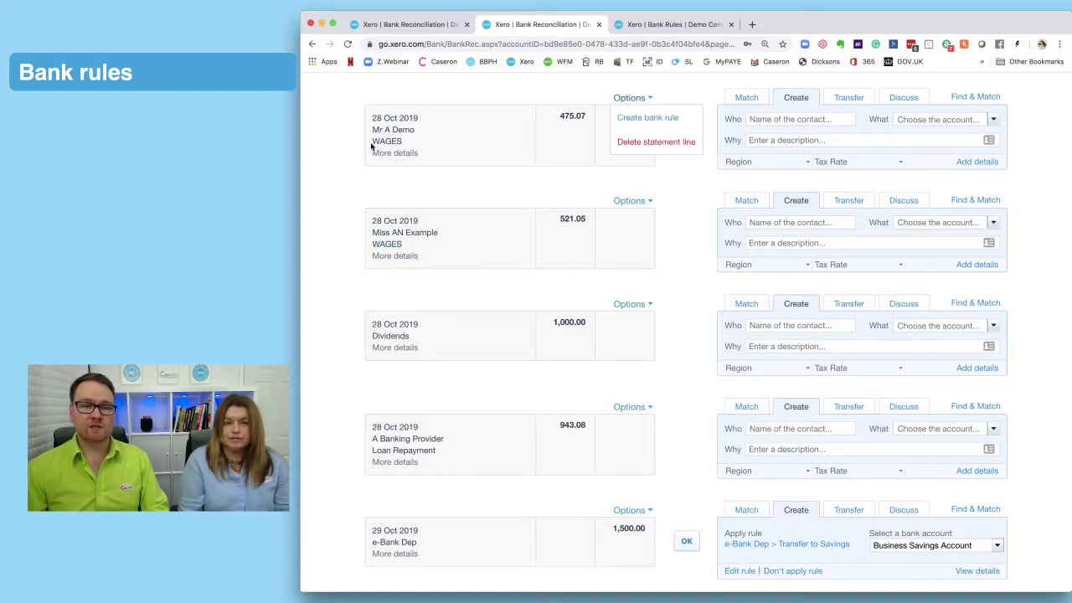
click(645, 118)
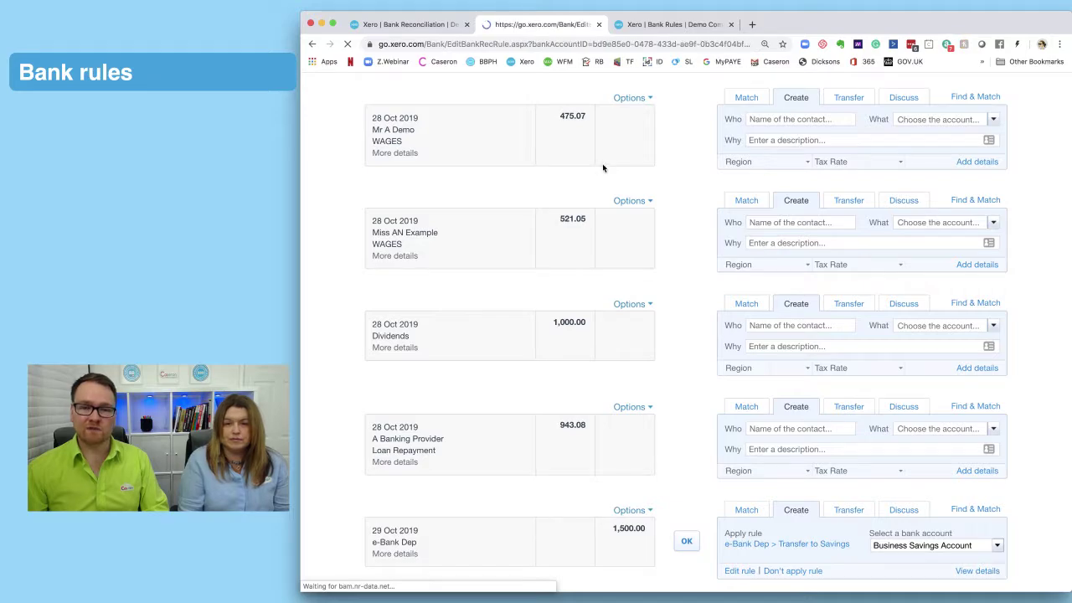
scroll(471, 222, down, 2)
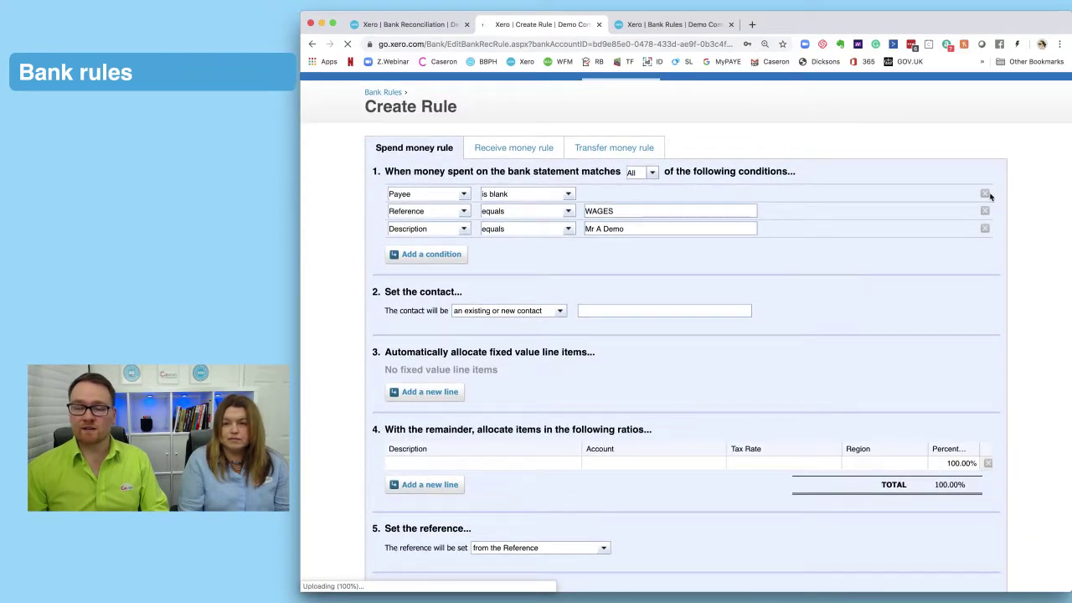
click(986, 195)
click(986, 195)
Step: Set the remaining condition of the wages rule to any text field that contains "WAGES"
click(466, 194)
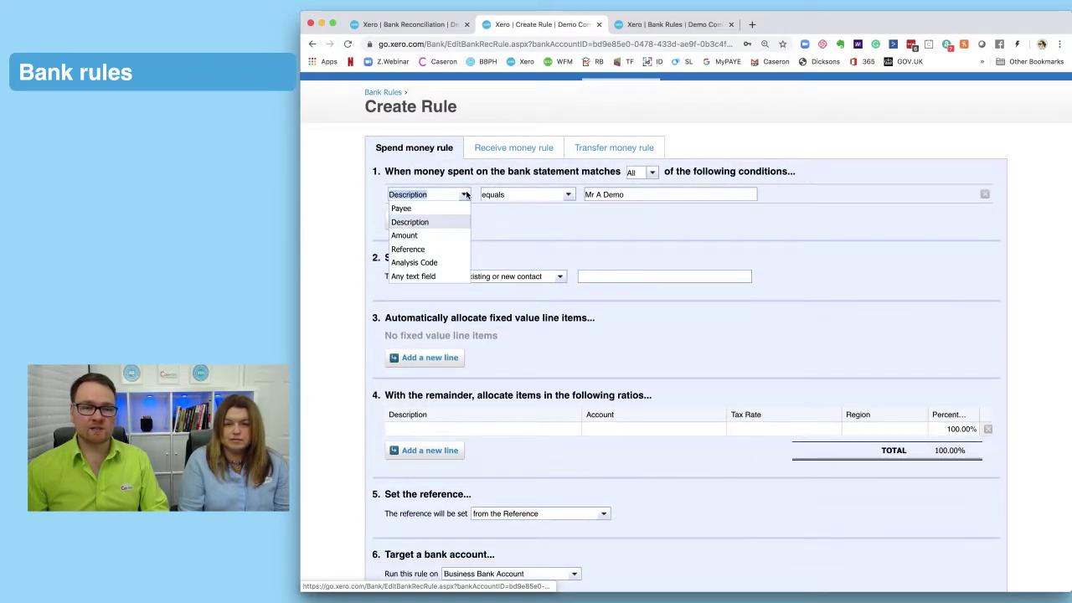
click(423, 276)
click(570, 195)
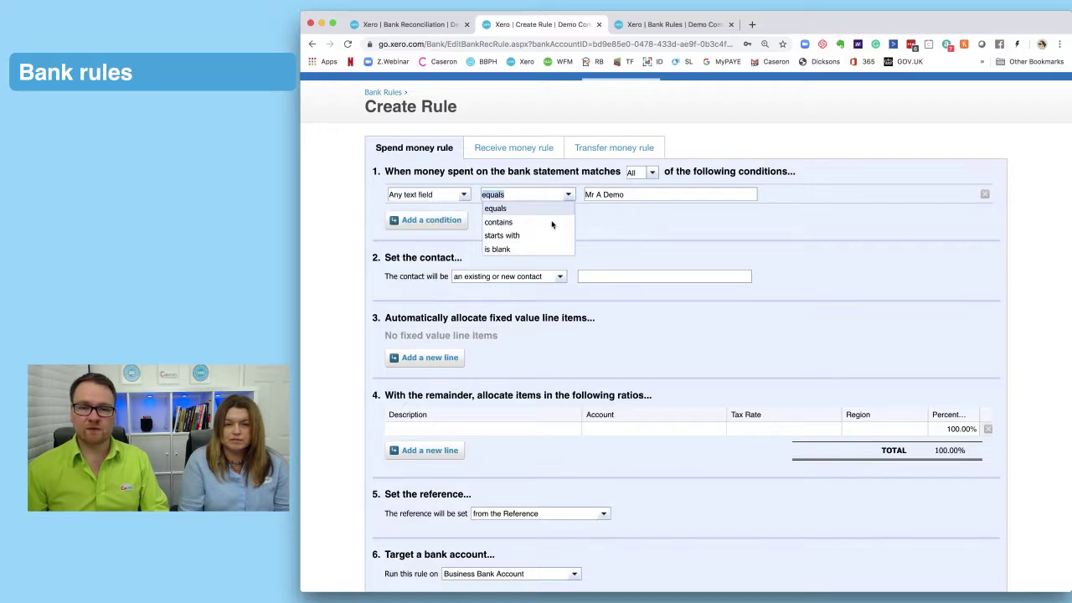
click(536, 221)
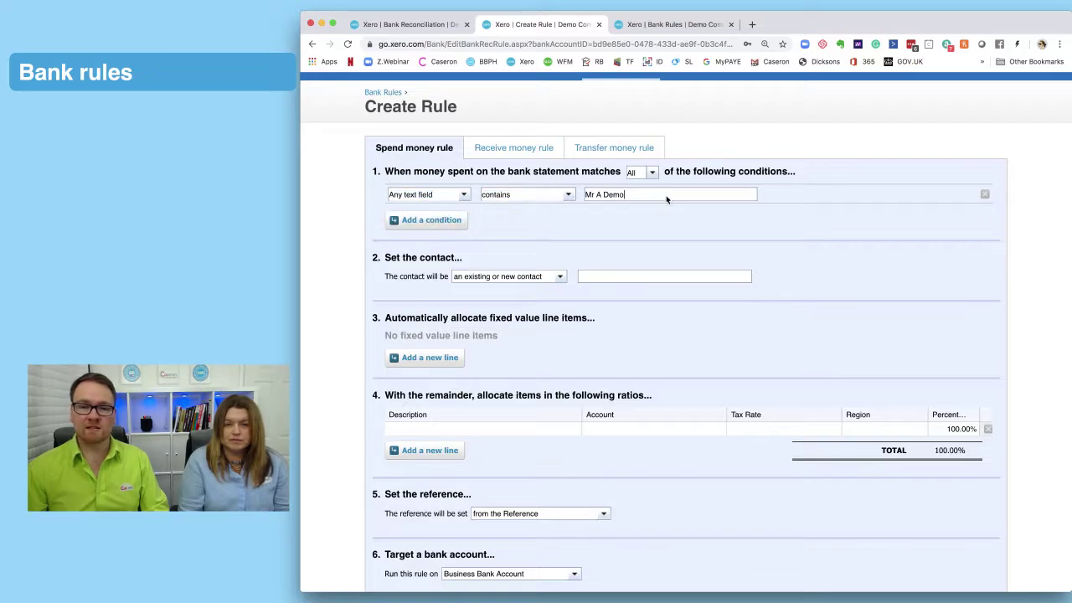
triple_click(667, 199)
text(WAGES)
scroll(622, 211, down, 2)
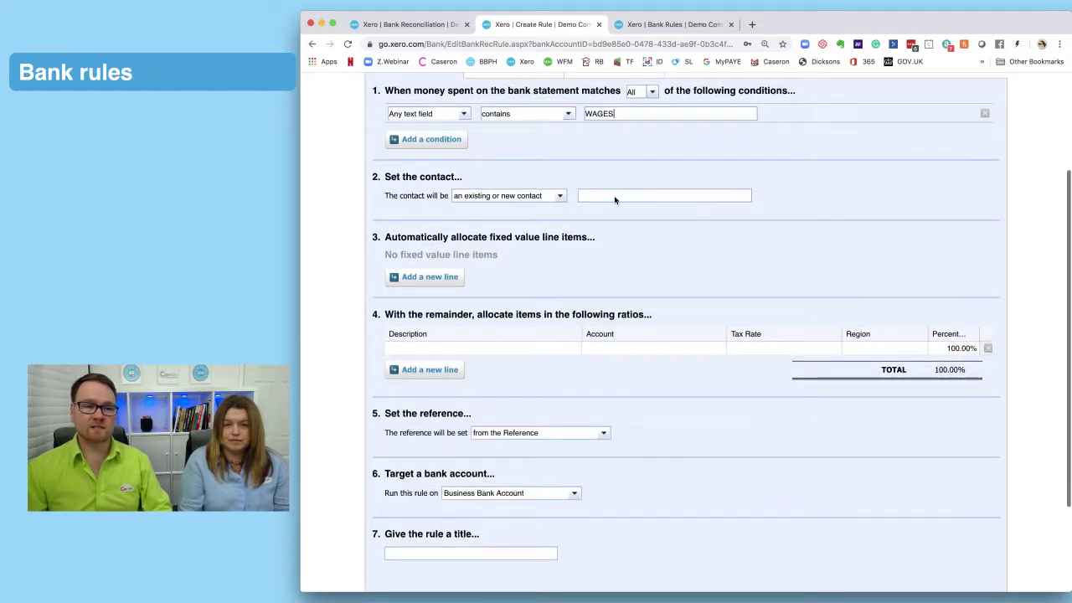
click(556, 196)
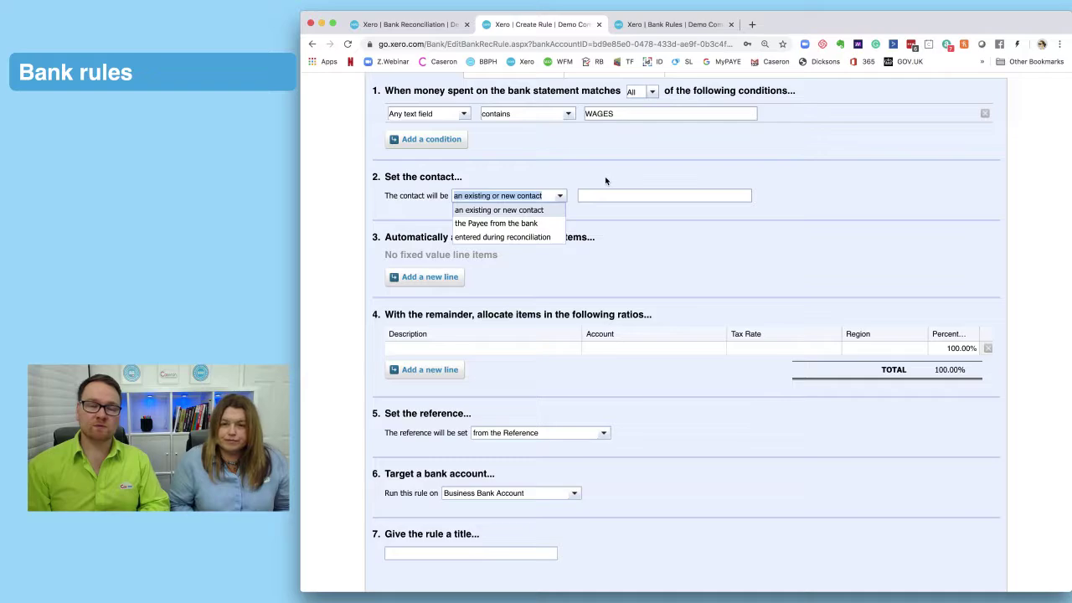
click(606, 180)
scroll(594, 183, up, 1)
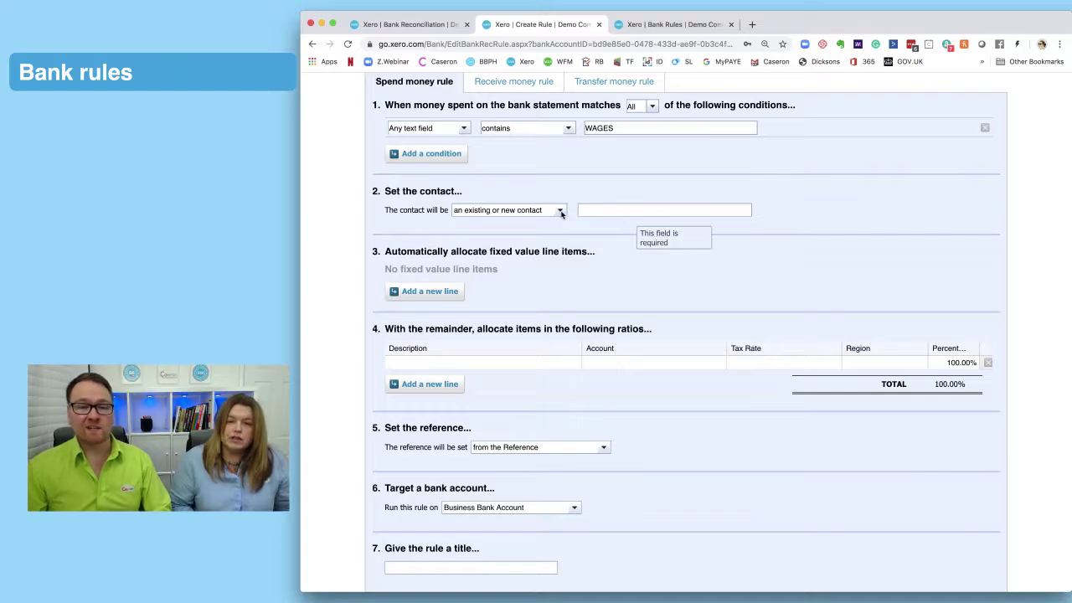
click(559, 216)
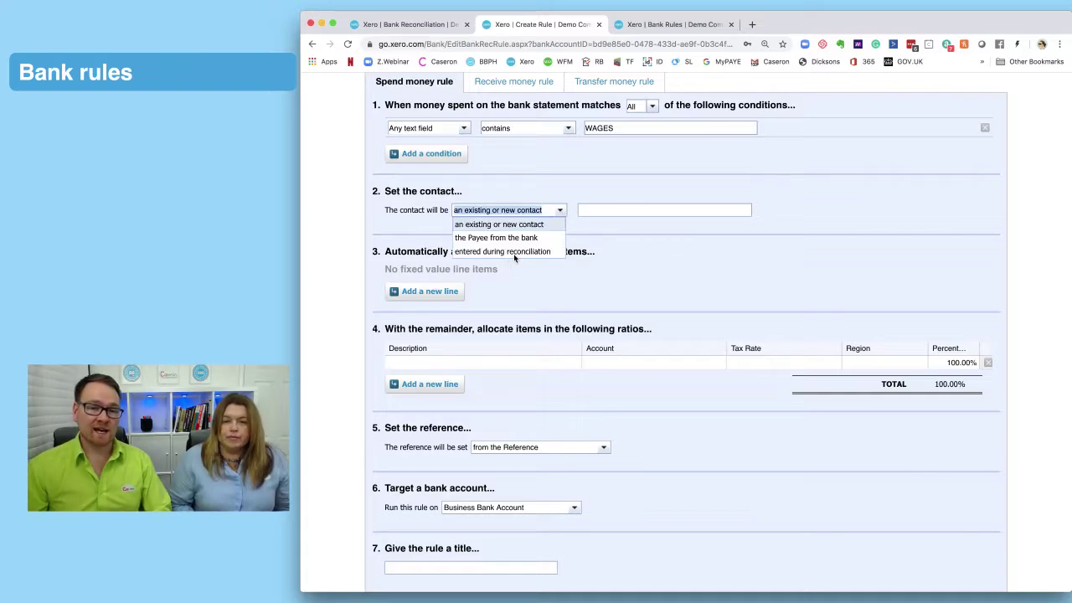
click(583, 171)
Step: Add a second condition to the wages rule so that any text field contains the employee's name
click(463, 128)
click(561, 165)
click(442, 156)
click(462, 148)
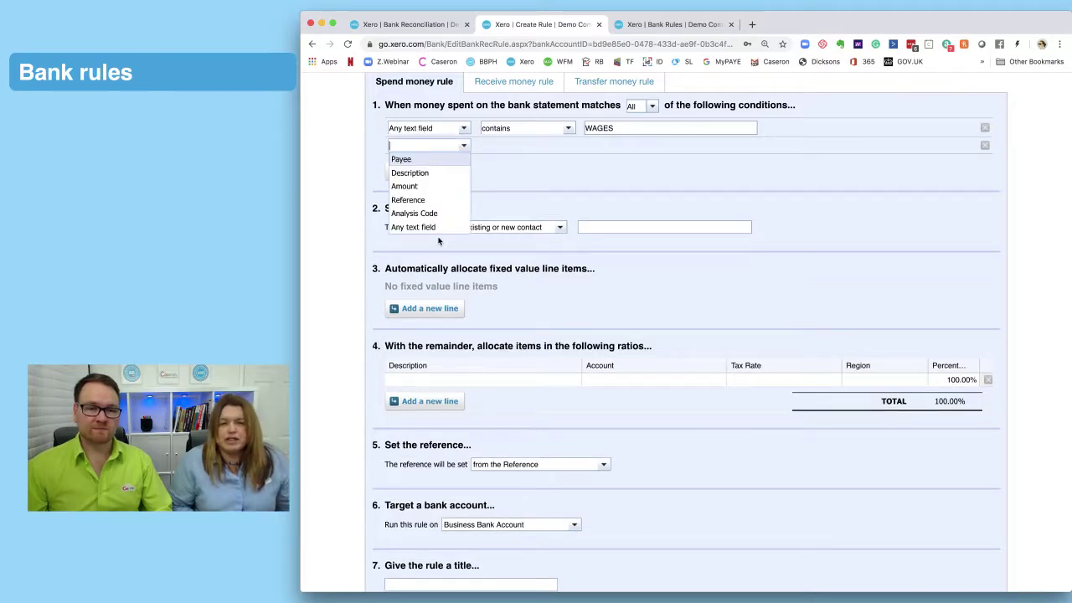
click(415, 227)
click(612, 148)
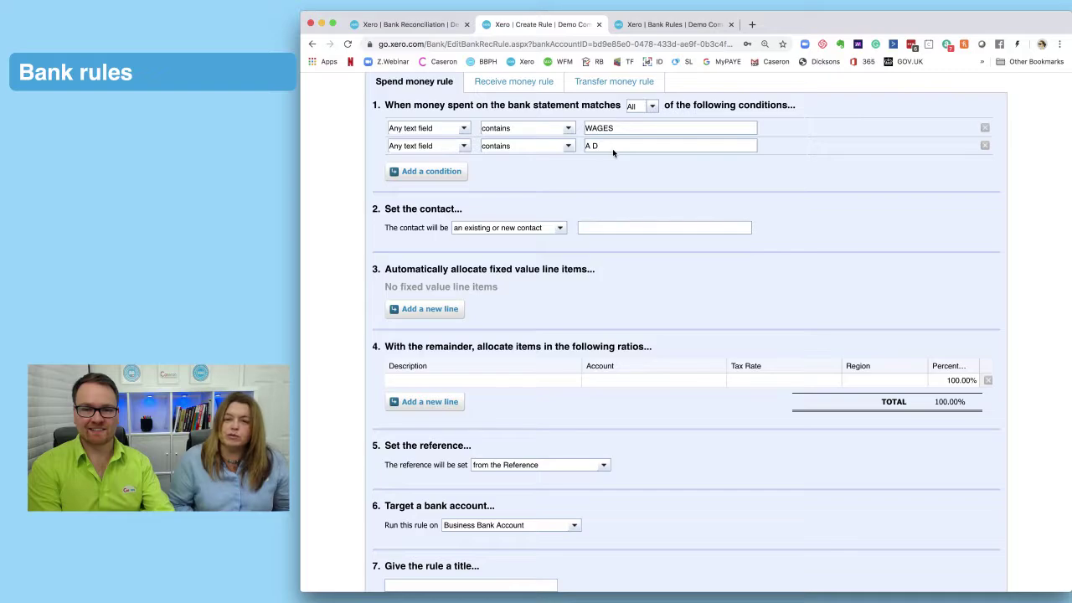
Step: Set the contact of the wages rule to the employee's name
scroll(641, 200, down, 1)
click(628, 220)
text(A Demo)
scroll(607, 231, down, 3)
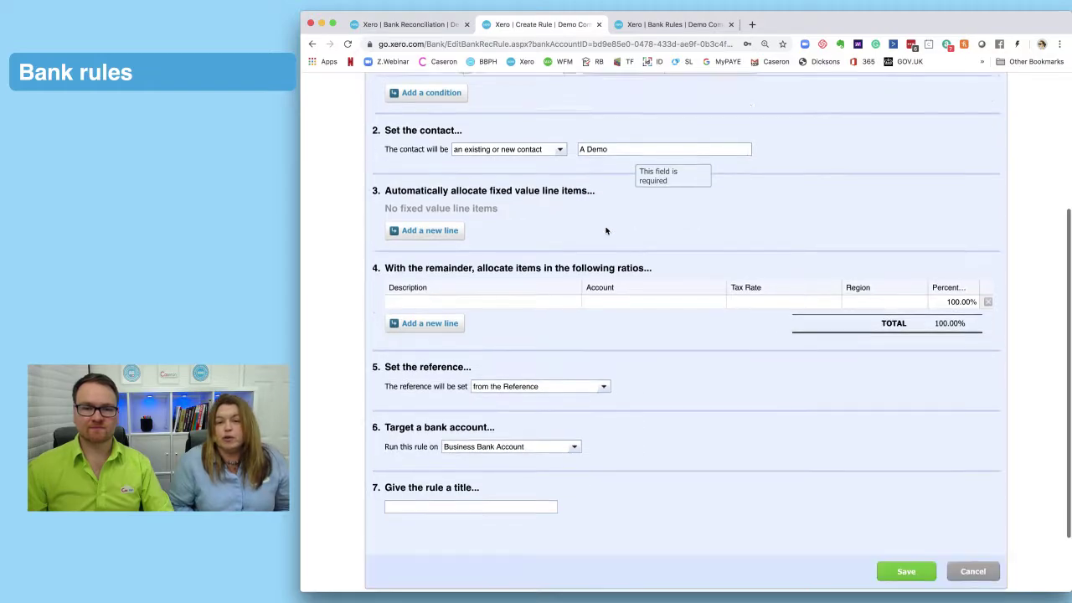
Step: Allocate the full remainder with the description "Net wages" to account 814 - Wages Payable - Payroll
scroll(537, 233, down, 3)
click(539, 235)
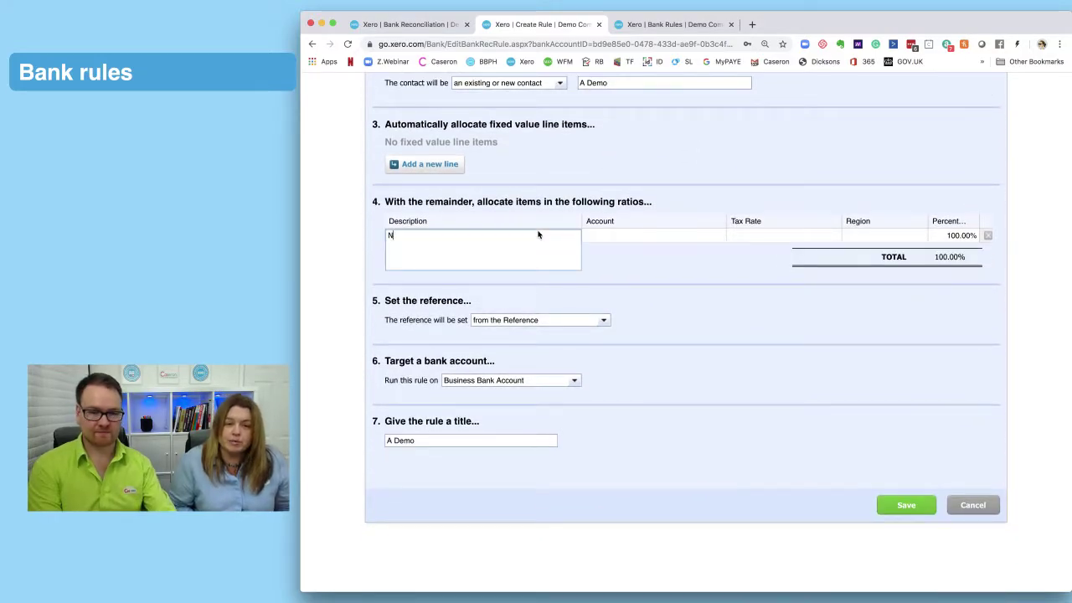
text(Net wages)
click(632, 237)
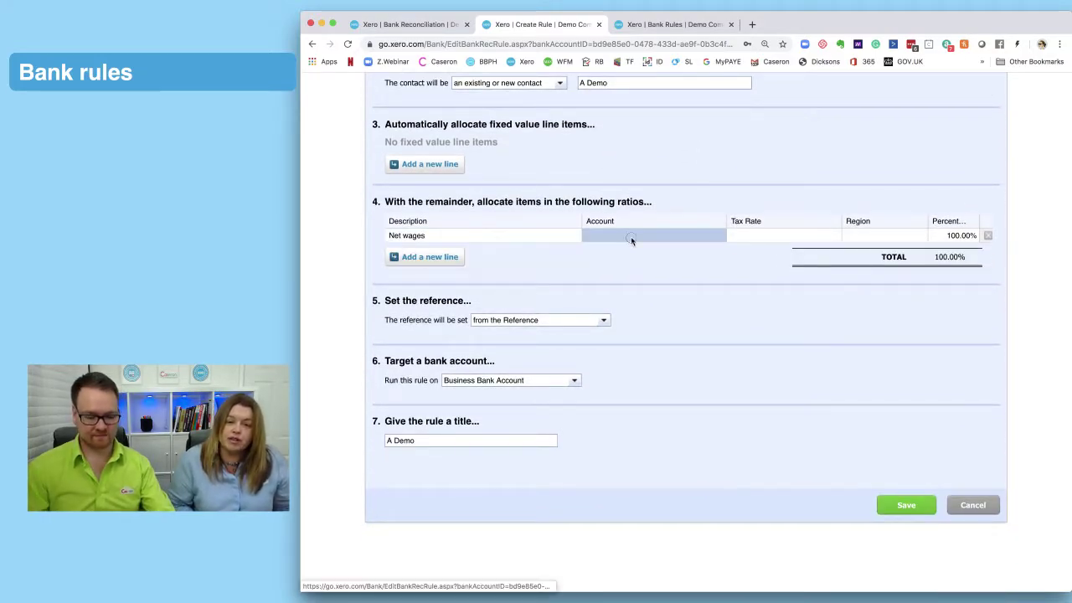
text(payt)
key(BackSpace)
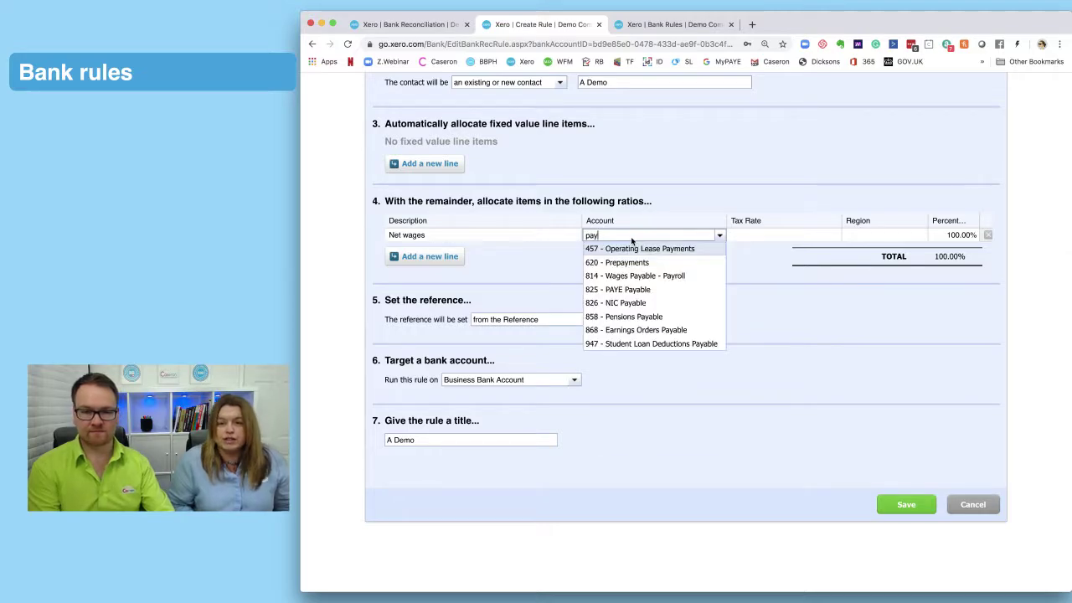
click(634, 276)
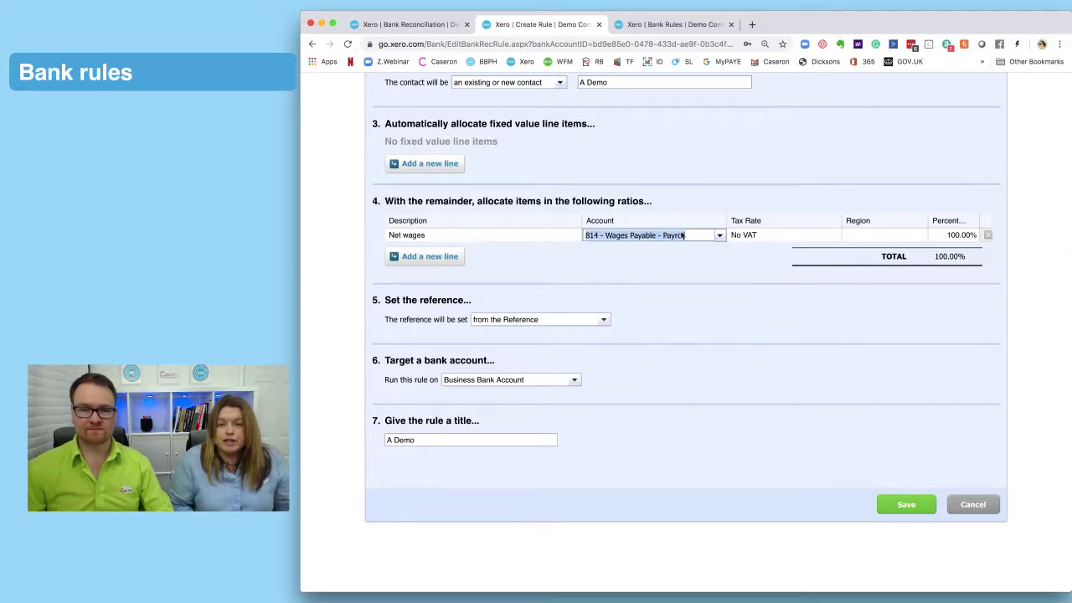
Step: Title the rule with the employee's name followed by "> 814 Wages Payable" and save the rule
click(551, 442)
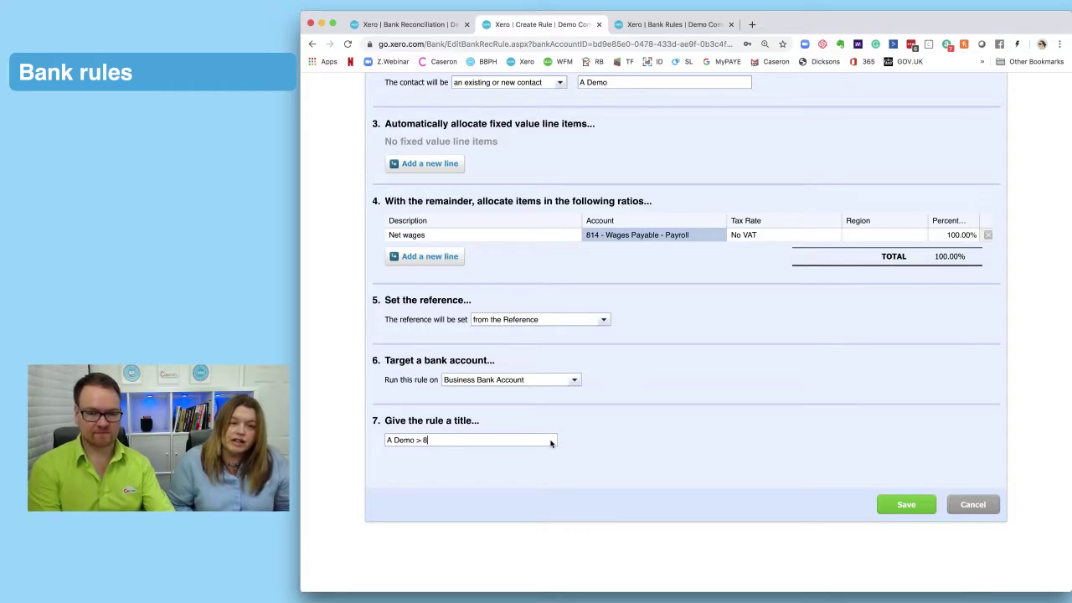
text(> 814 Wages Payb)
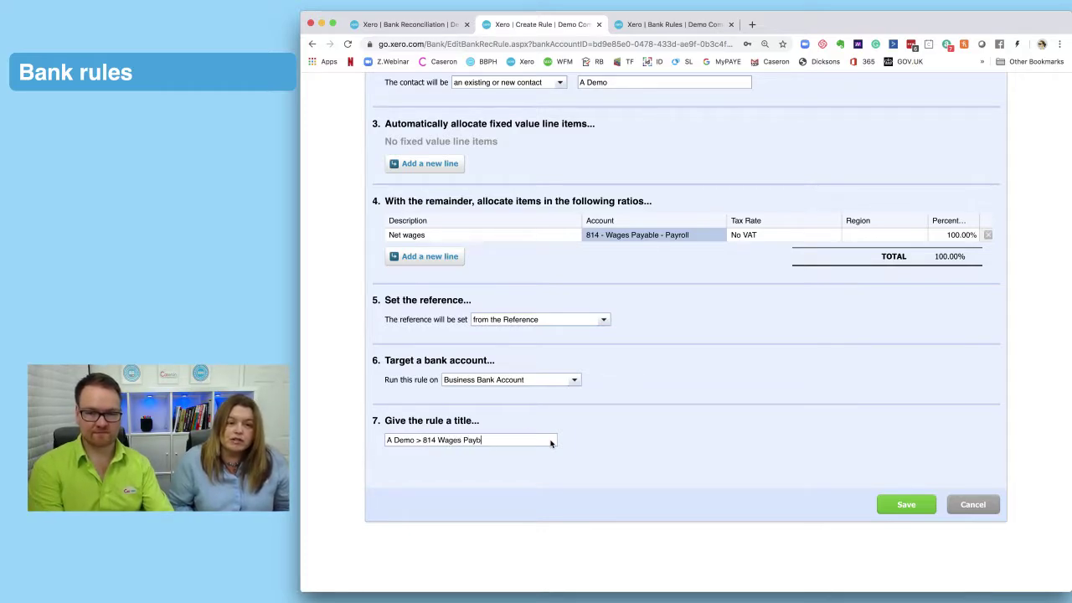
text(le)
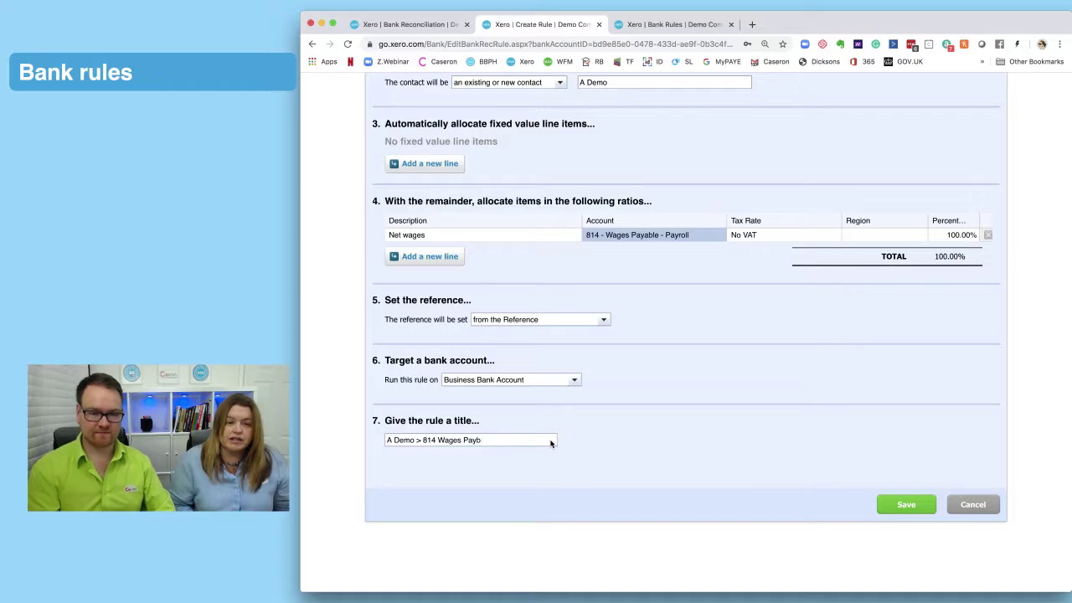
text(able)
scroll(720, 478, up, 3)
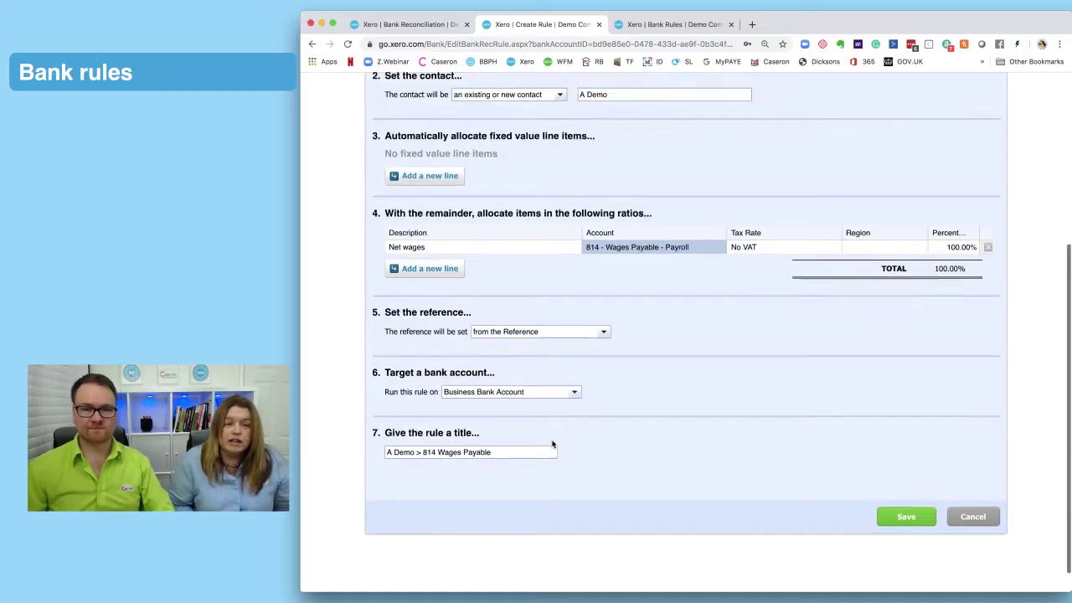
click(897, 567)
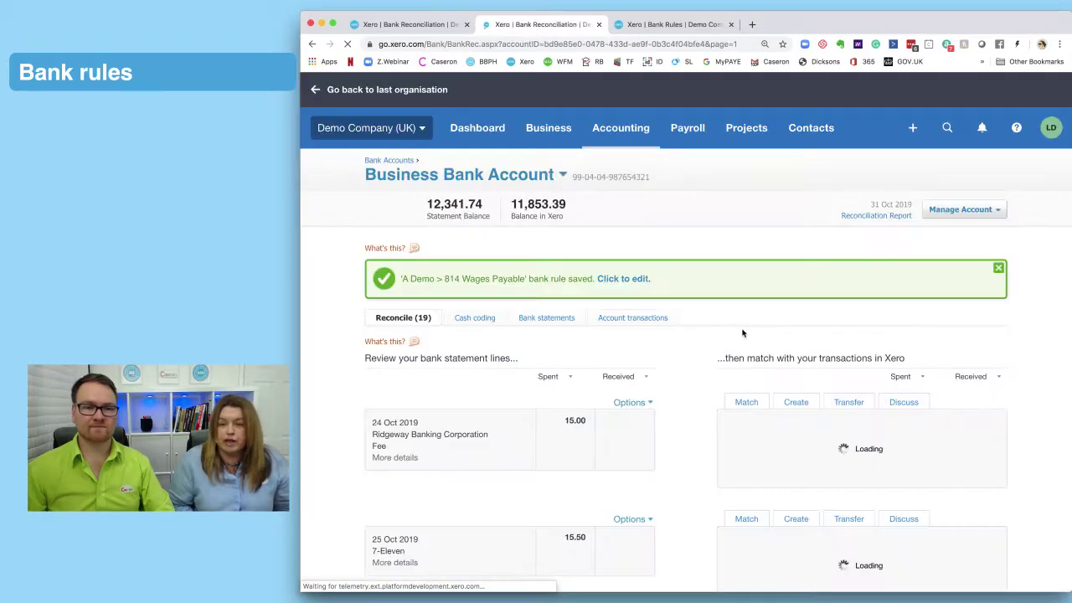
Step: Examine which 28 Oct 2019 statement lines the wages rule applies to, comparing the two WAGES payments and the Dividends line
scroll(710, 334, down, 10)
scroll(711, 333, down, 1)
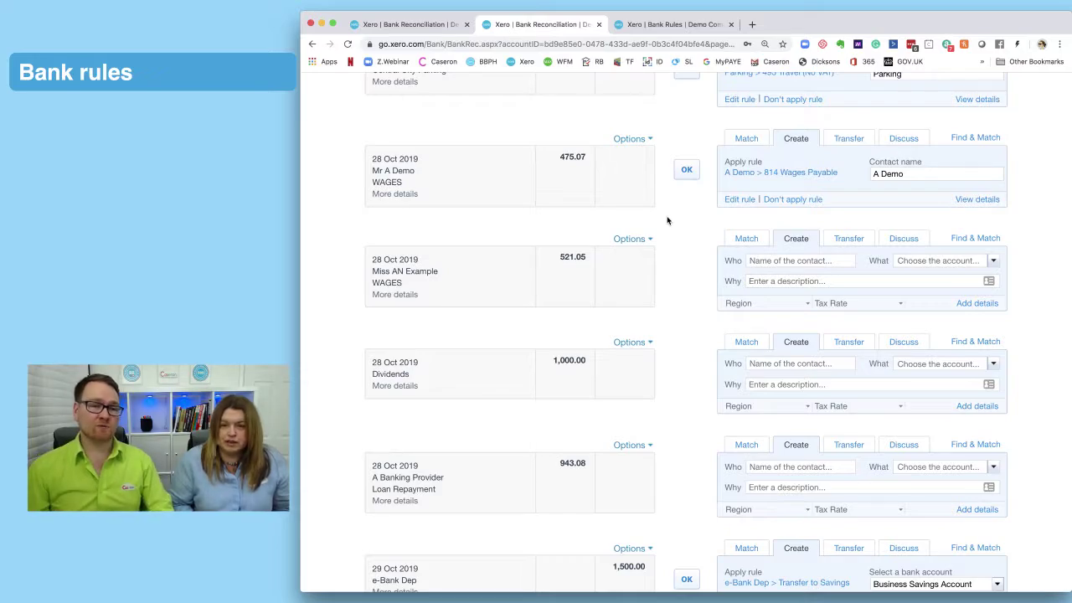
mouse_move(373, 170)
mouse_down()
mouse_move(414, 171)
mouse_move(372, 181)
mouse_up()
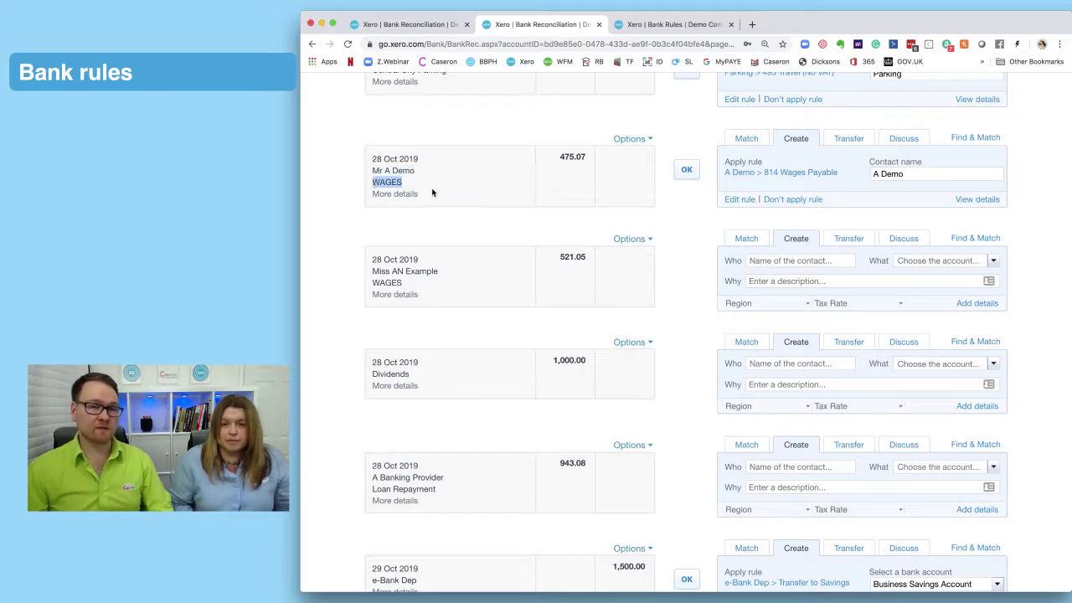
click(381, 172)
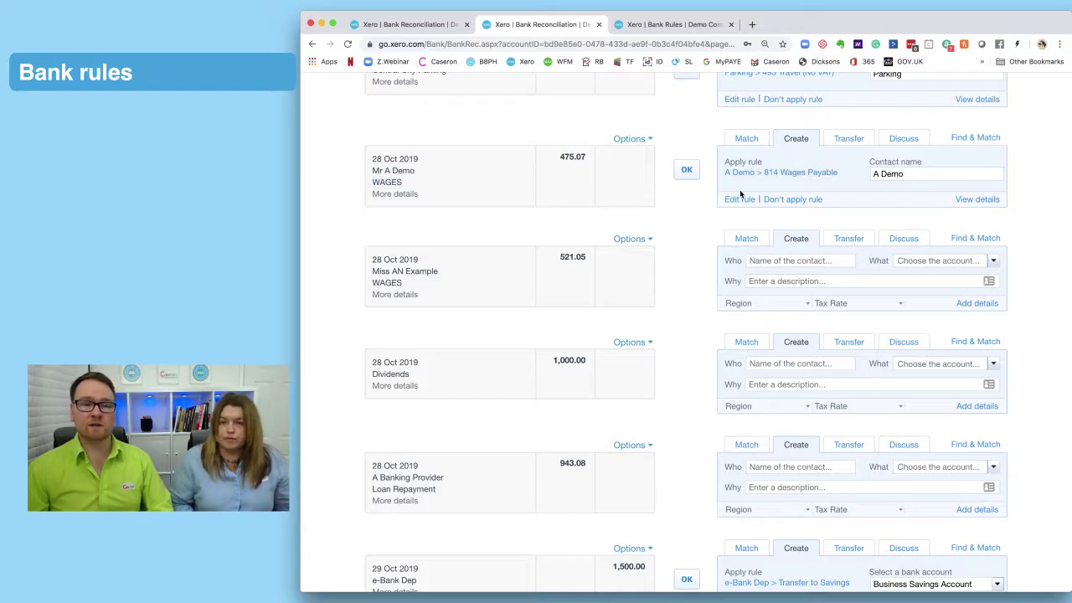
scroll(696, 211, down, 1)
scroll(693, 214, down, 3)
scroll(684, 216, down, 1)
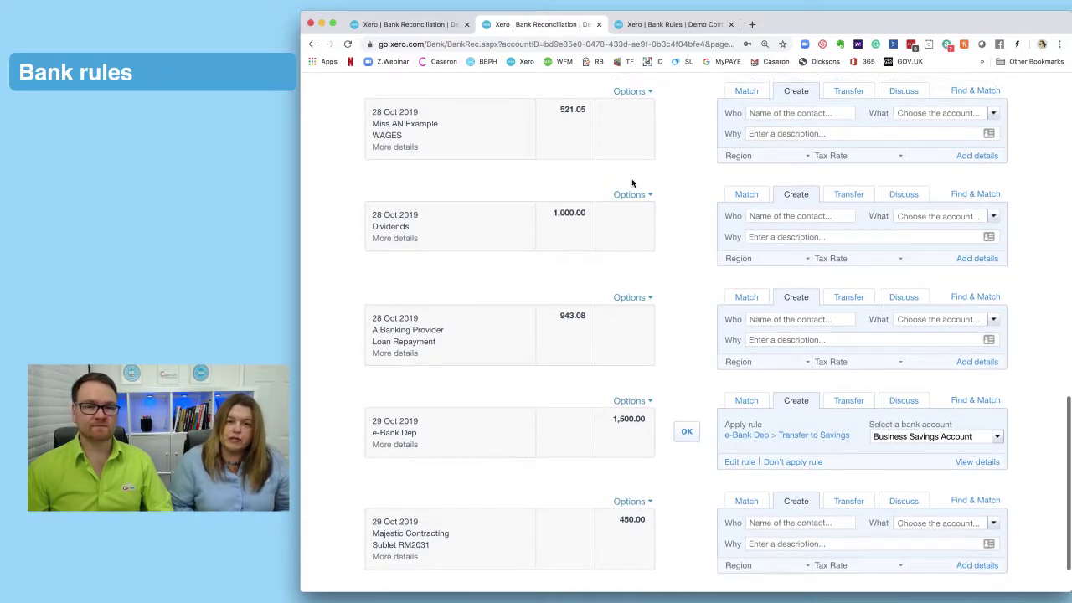
scroll(634, 182, up, 2)
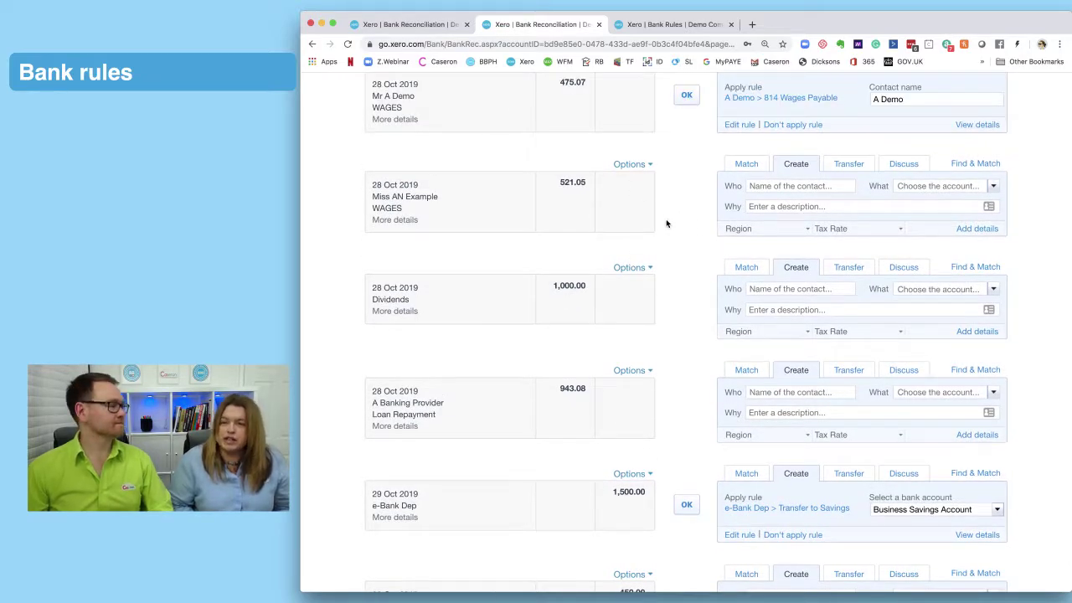
scroll(666, 228, down, 1)
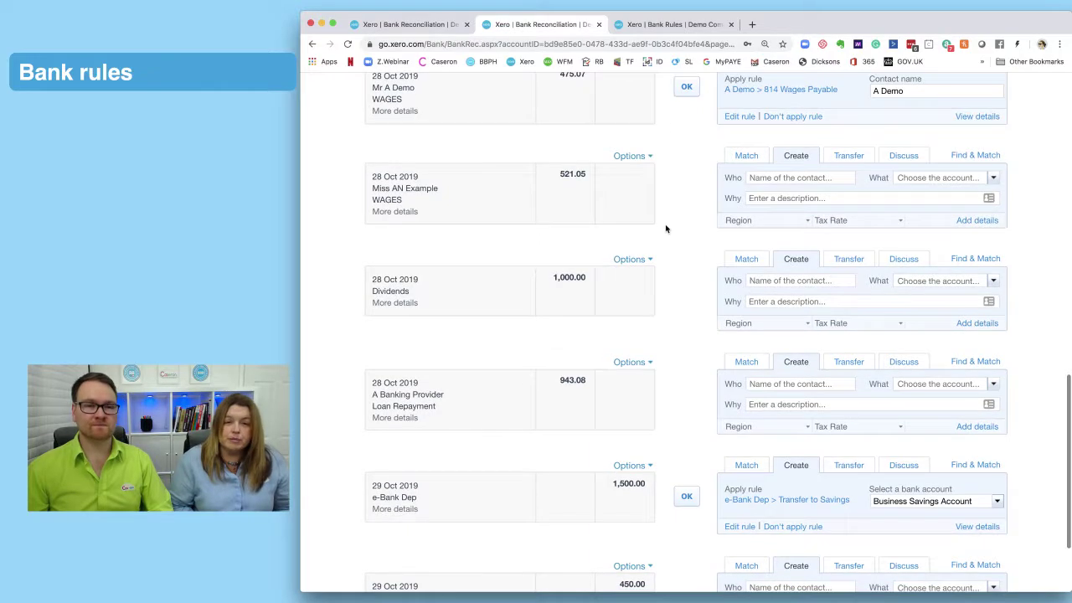
scroll(666, 227, up, 1)
drag(373, 112, 413, 111)
drag(371, 211, 375, 178)
click(469, 219)
scroll(472, 221, down, 5)
scroll(377, 180, up, 3)
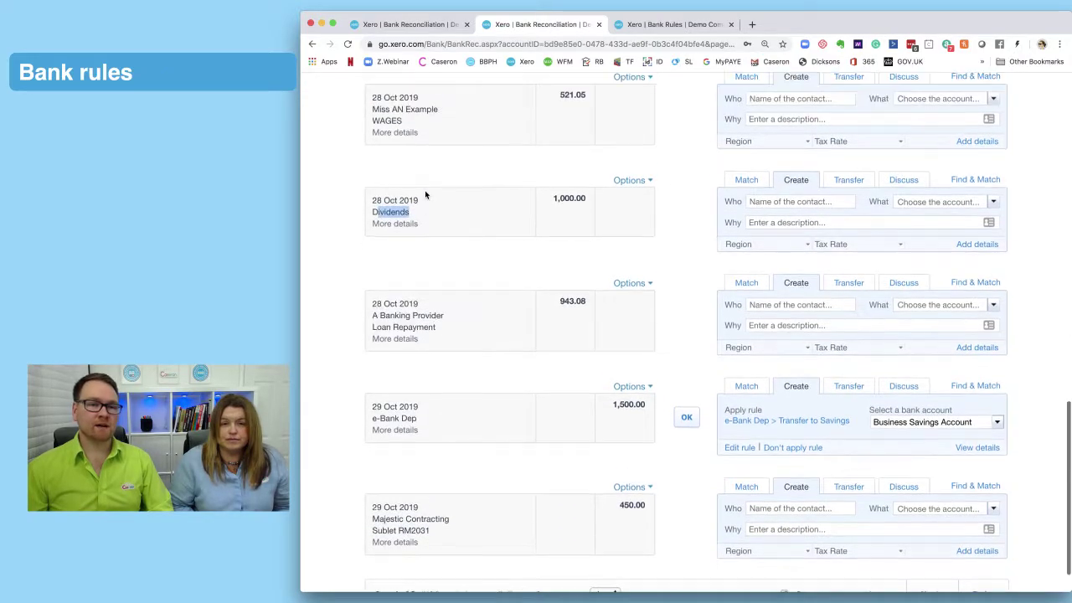
drag(374, 141, 404, 158)
click(473, 196)
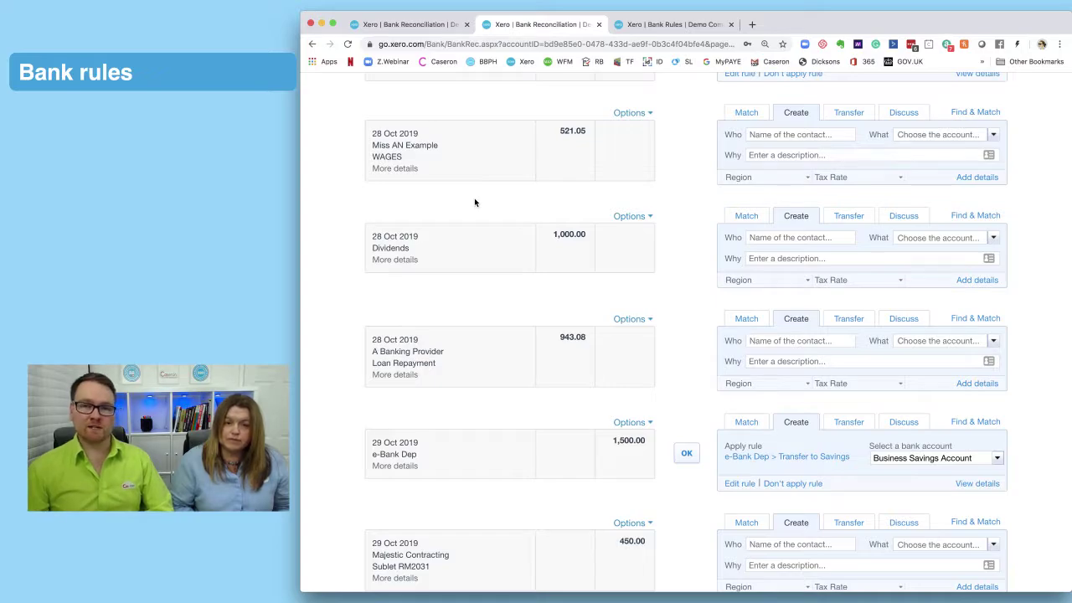
Step: Start a bank rule from the 943.08 Loan Repayment statement line and remove its Payee and Reference conditions
scroll(508, 223, down, 2)
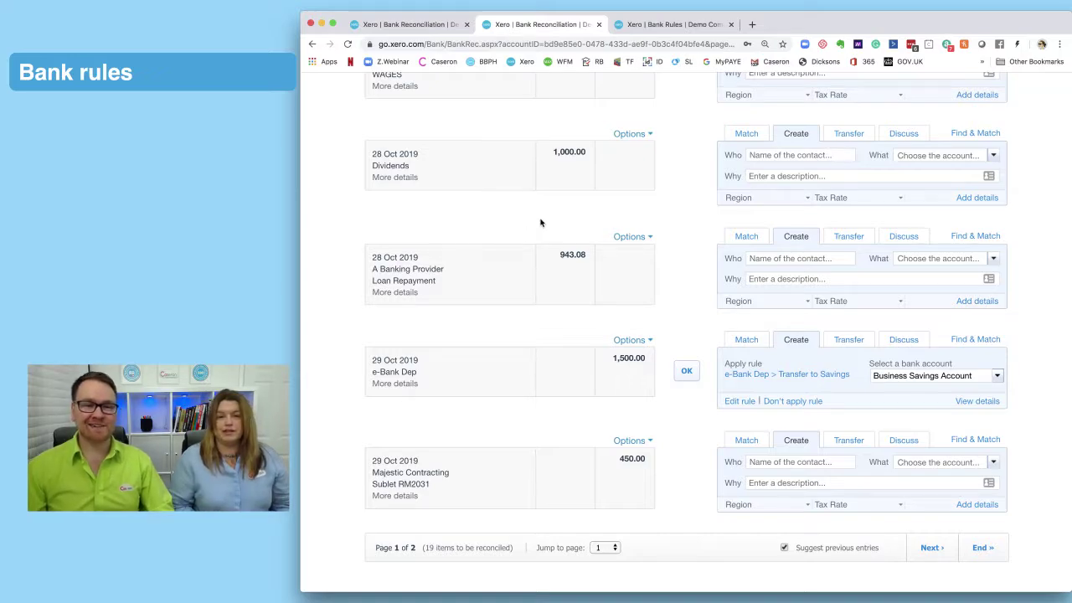
drag(438, 282, 368, 270)
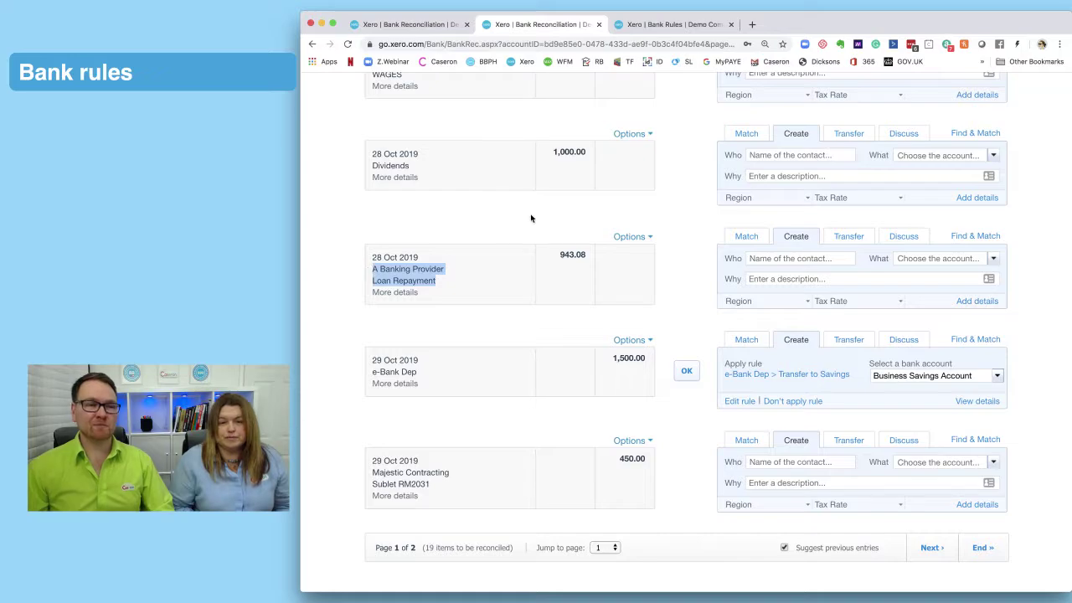
click(549, 259)
drag(557, 255, 588, 257)
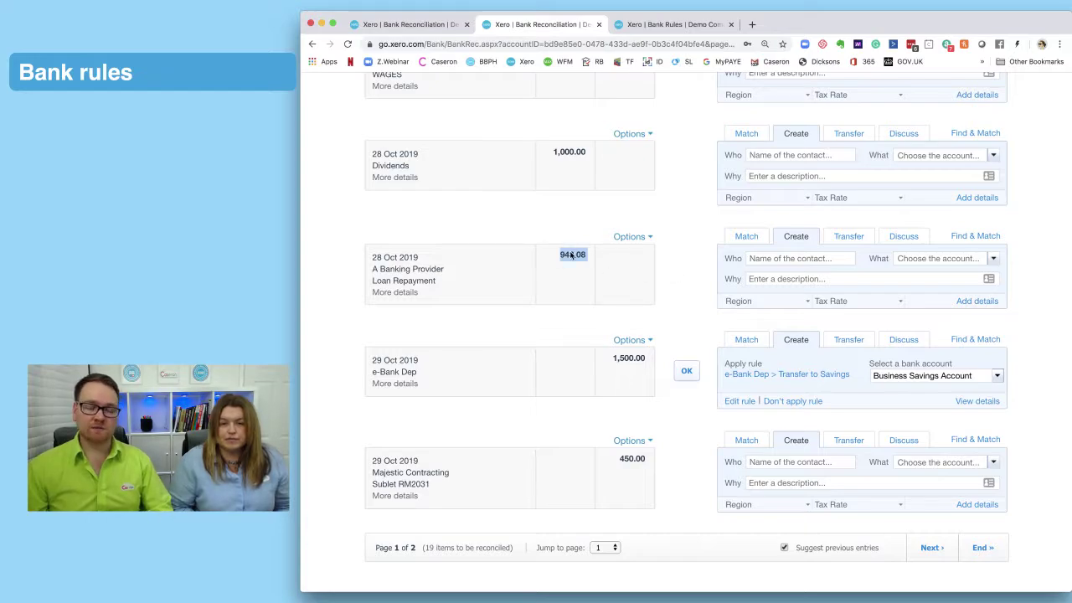
click(662, 270)
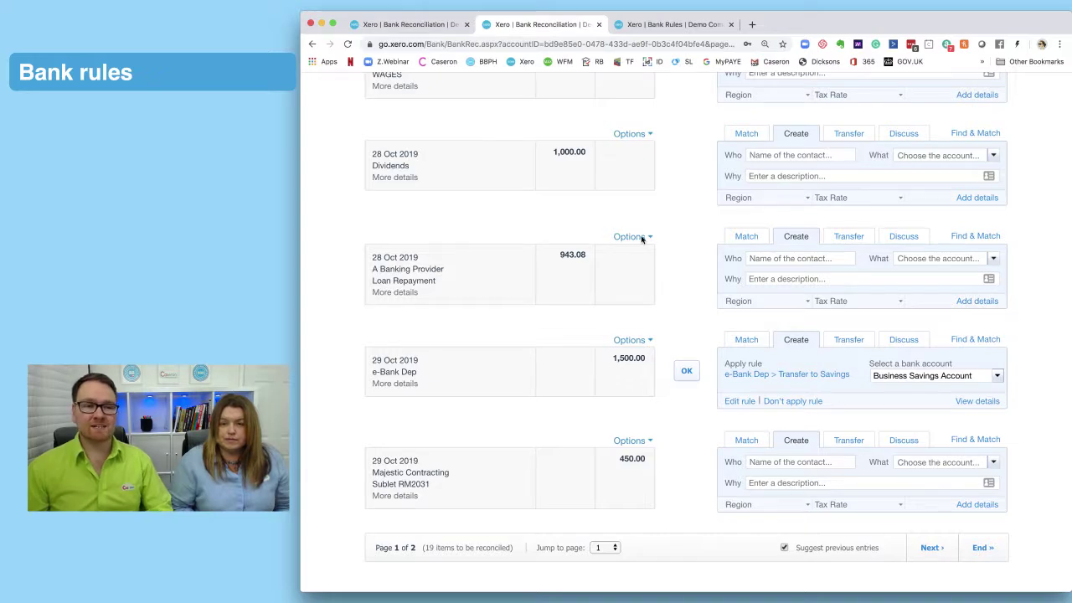
click(650, 240)
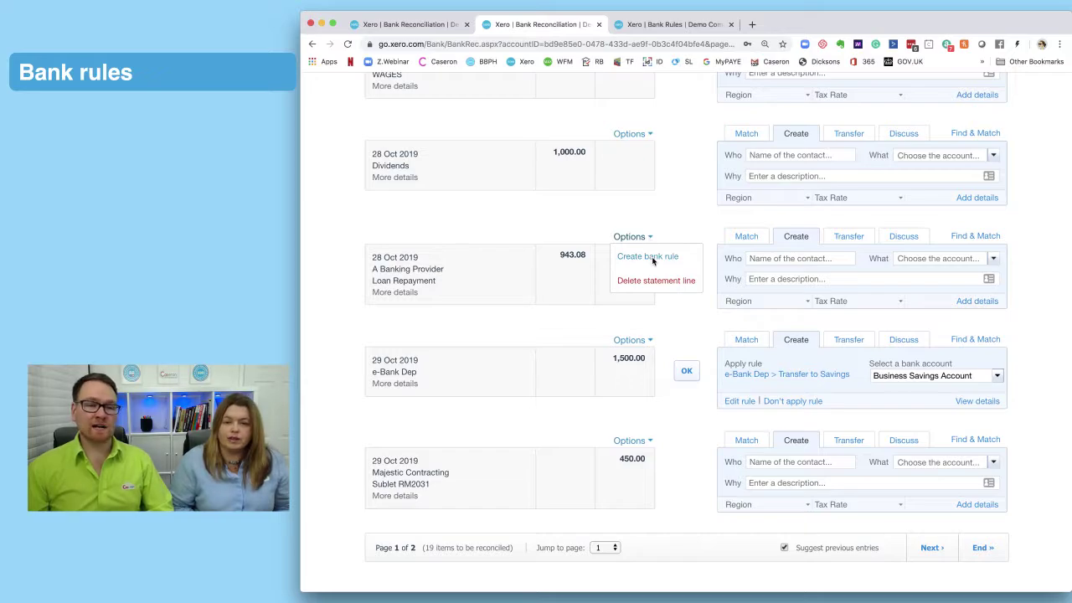
click(652, 259)
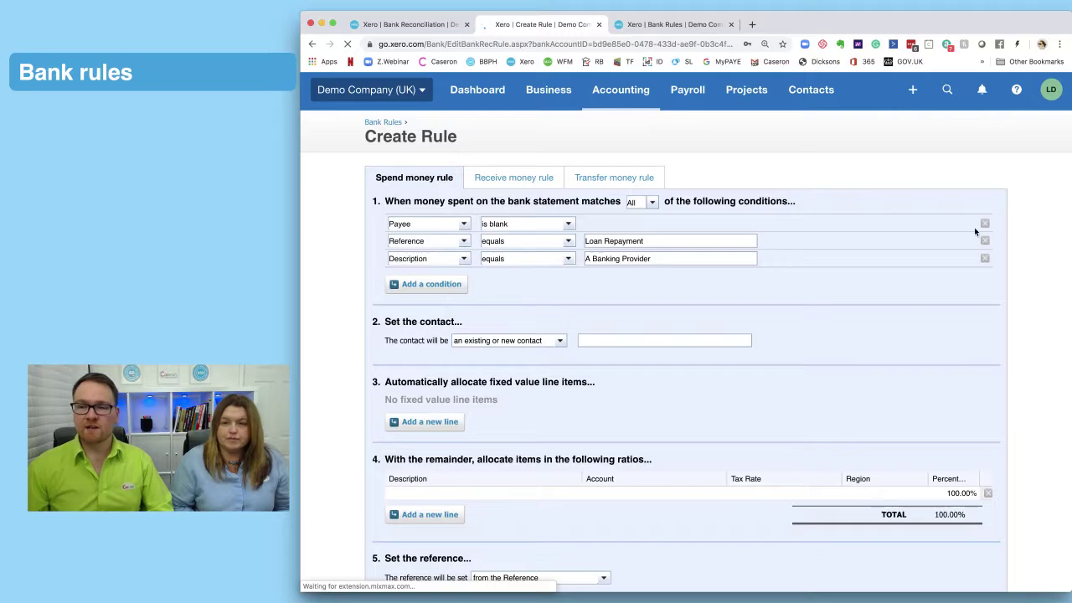
click(985, 224)
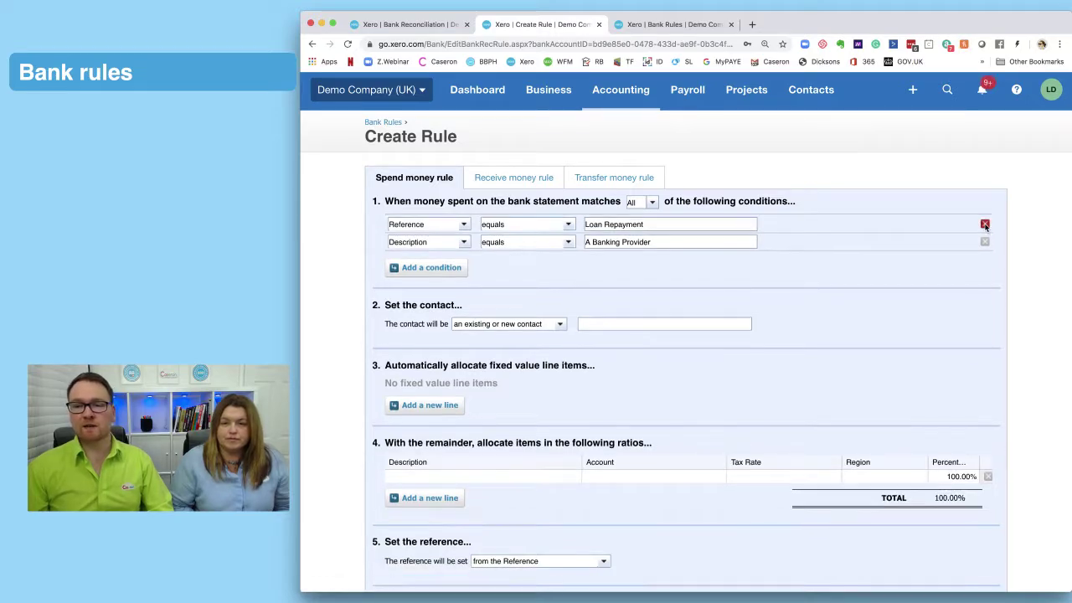
click(985, 223)
Step: Change the remaining condition to match when any text field contains the given value
click(466, 224)
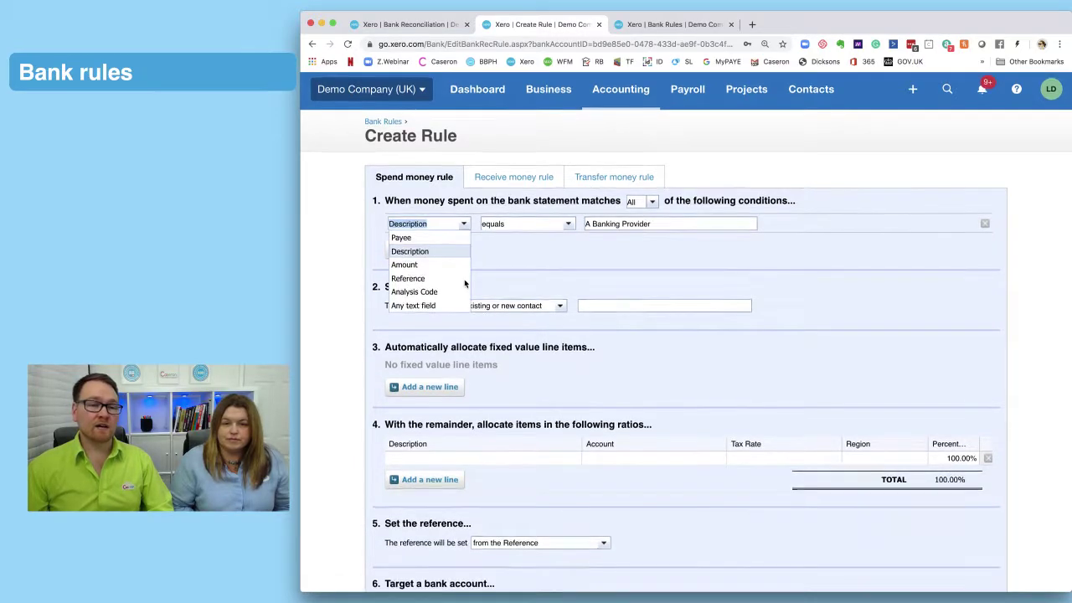
scroll(464, 279, down, 1)
click(448, 284)
click(560, 204)
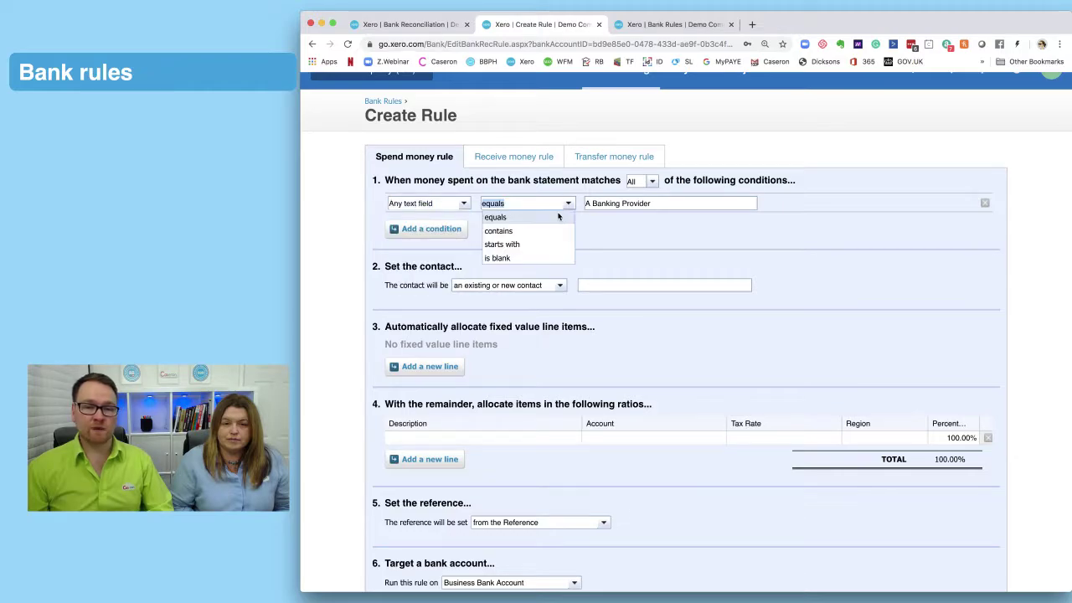
click(527, 231)
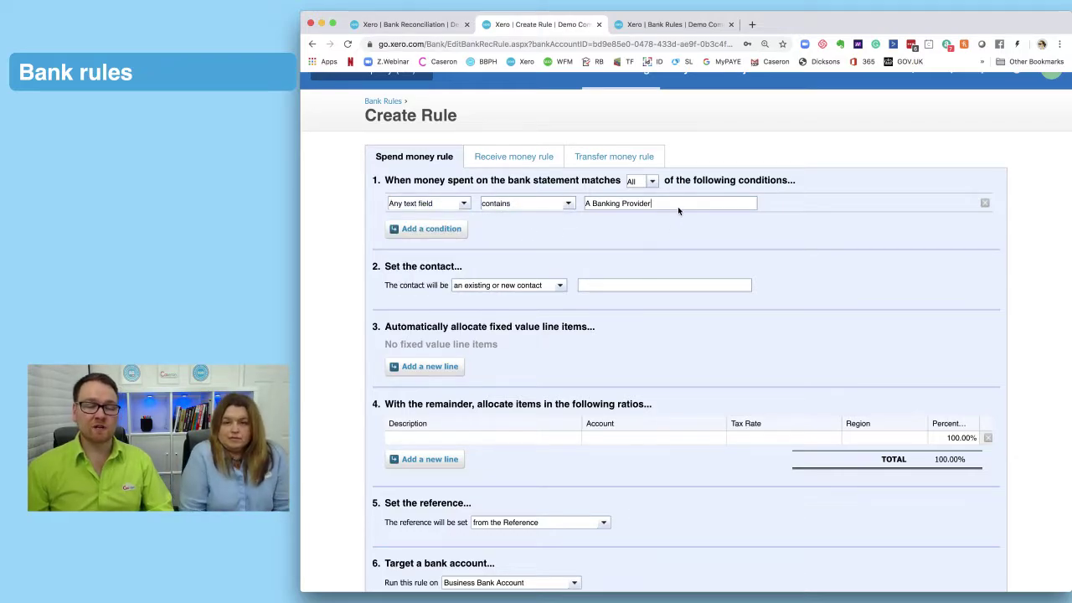
Step: Check the 943.08 statement line's wording and replace the condition's text with "Loan Repayment"
click(682, 207)
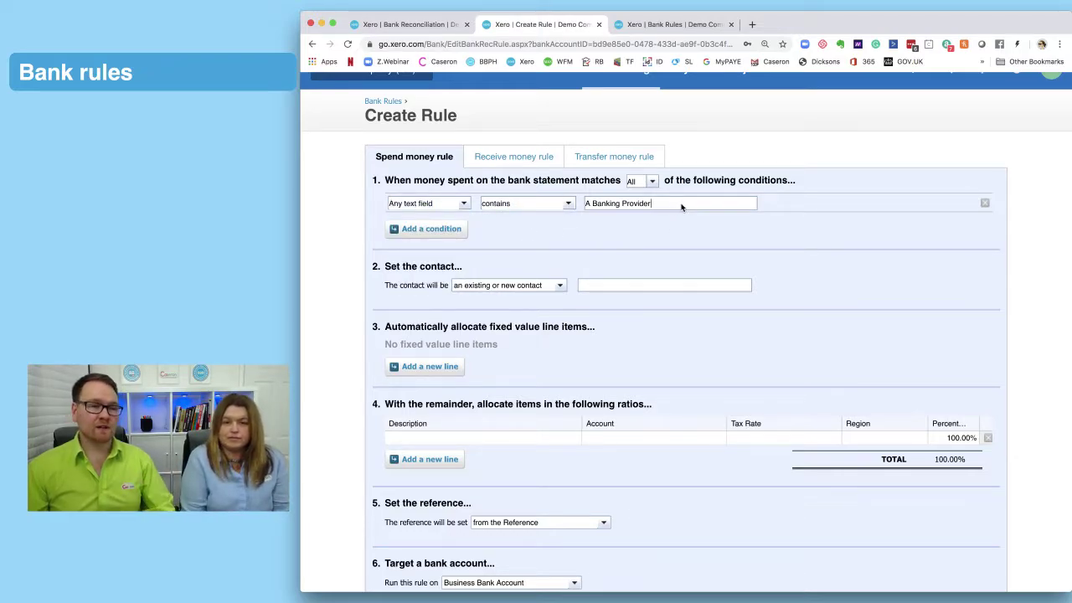
drag(684, 207, 578, 205)
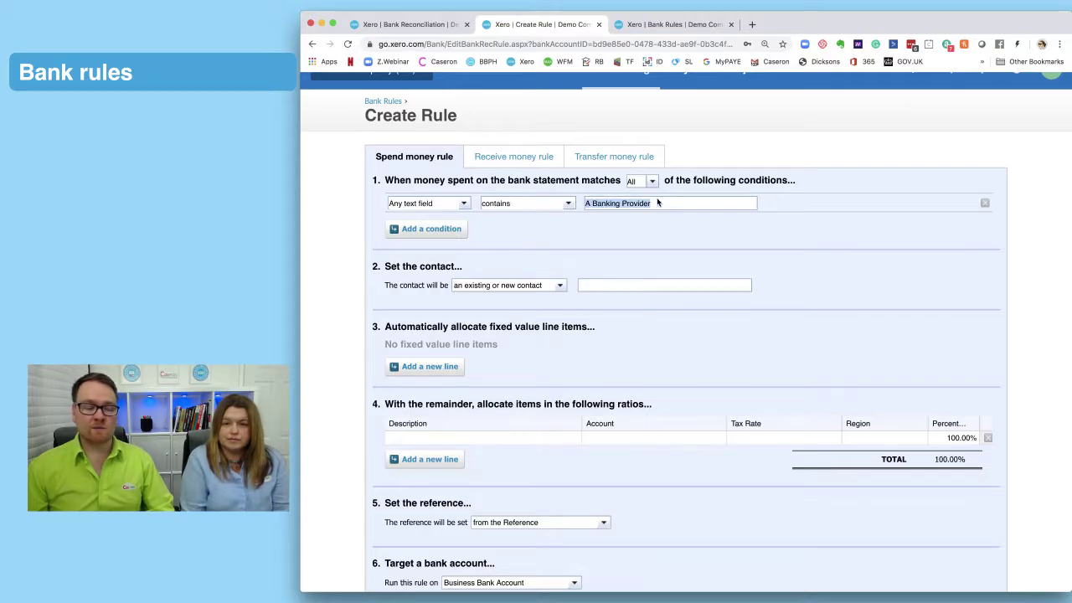
click(402, 29)
scroll(618, 249, down, 15)
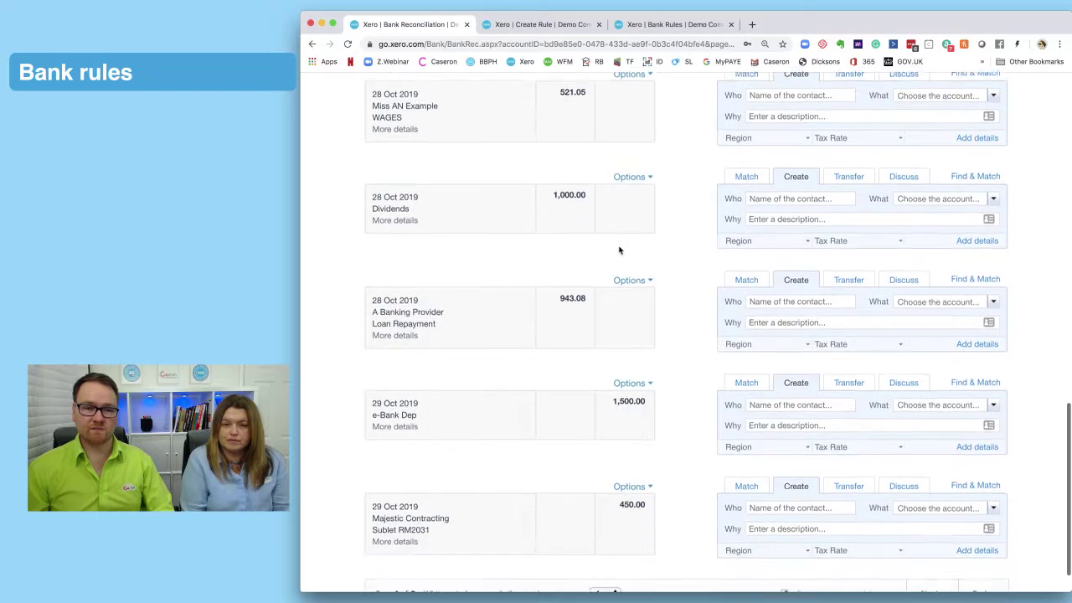
scroll(619, 250, down, 2)
click(536, 25)
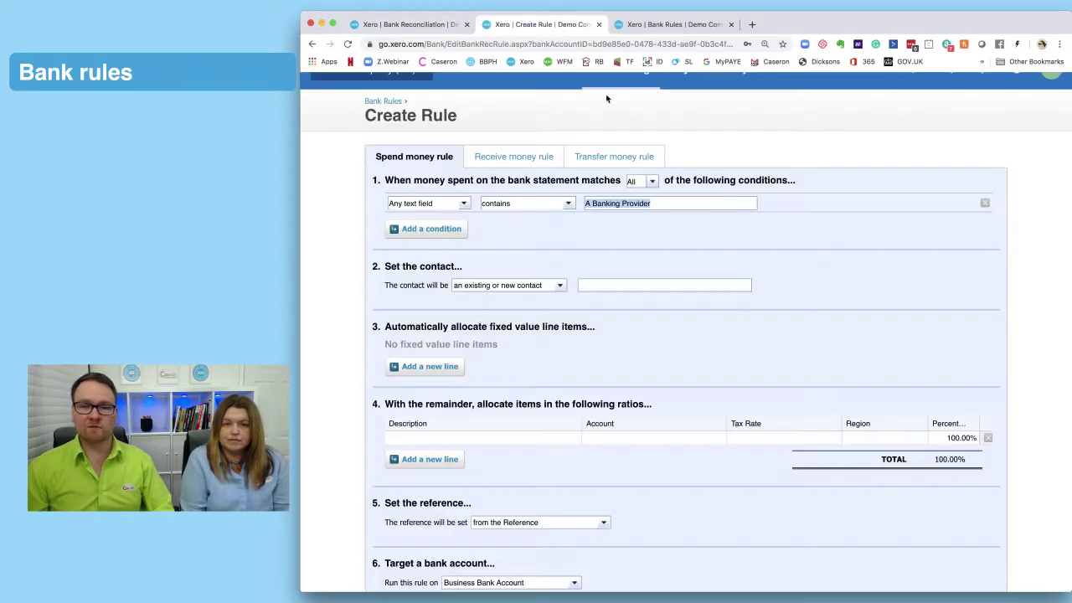
text(Lo)
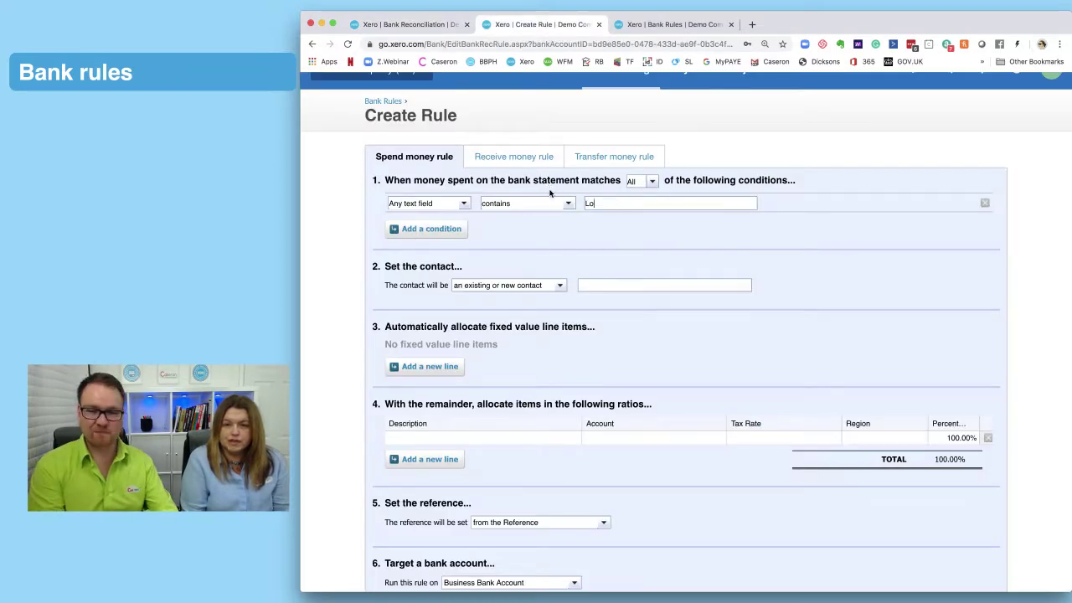
text(an Repayment)
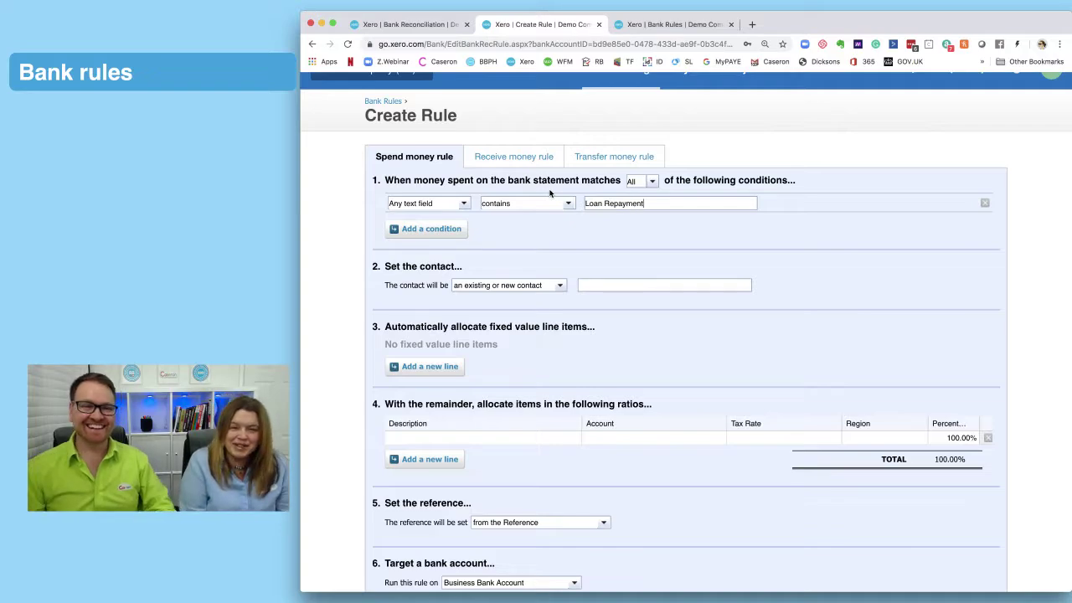
scroll(583, 243, down, 2)
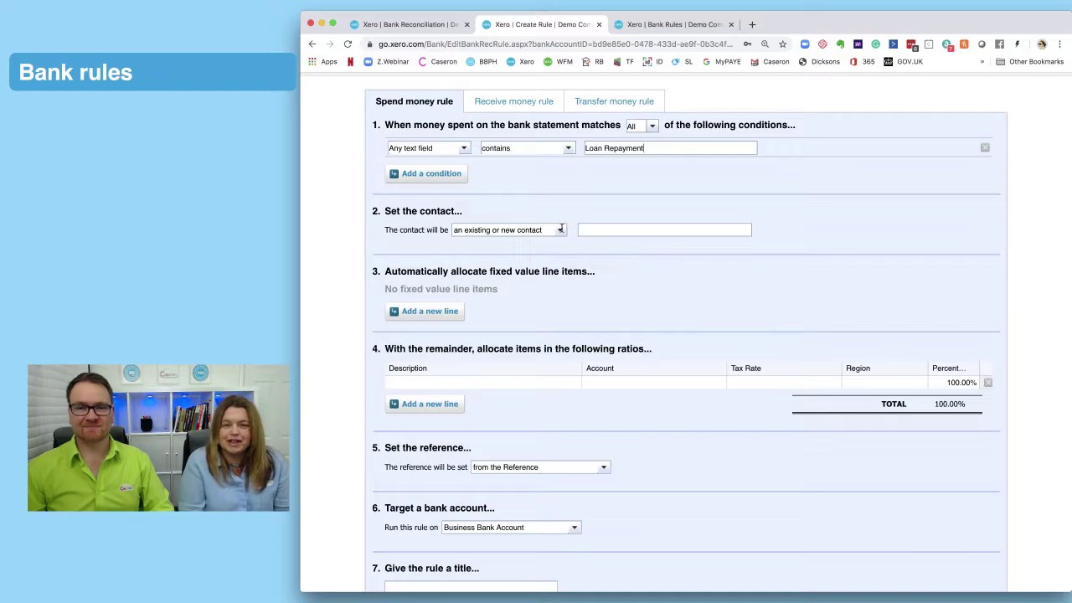
click(561, 232)
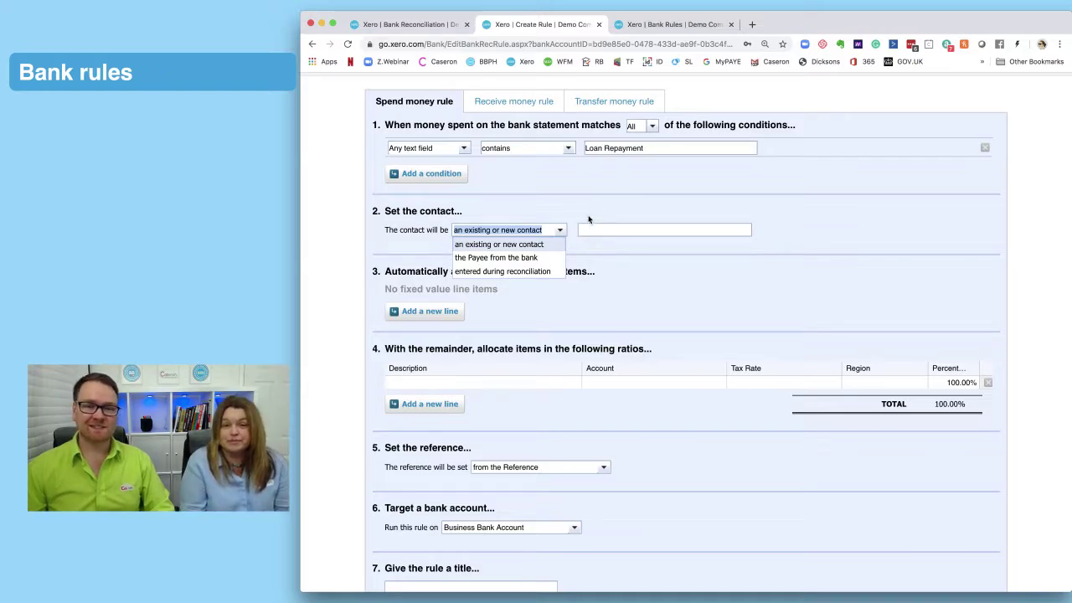
scroll(589, 219, down, 2)
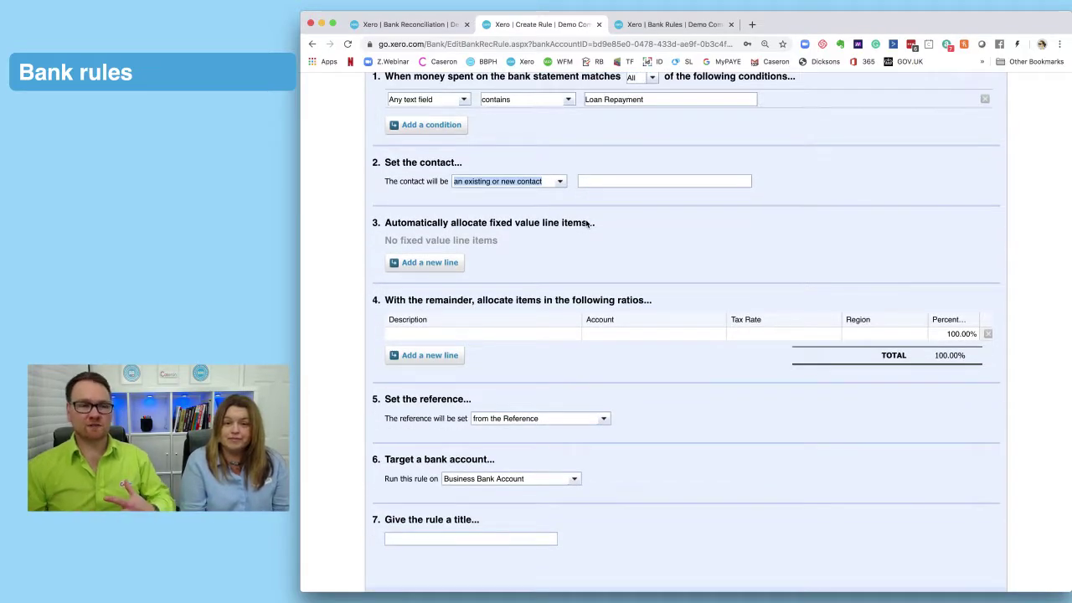
scroll(584, 223, down, 2)
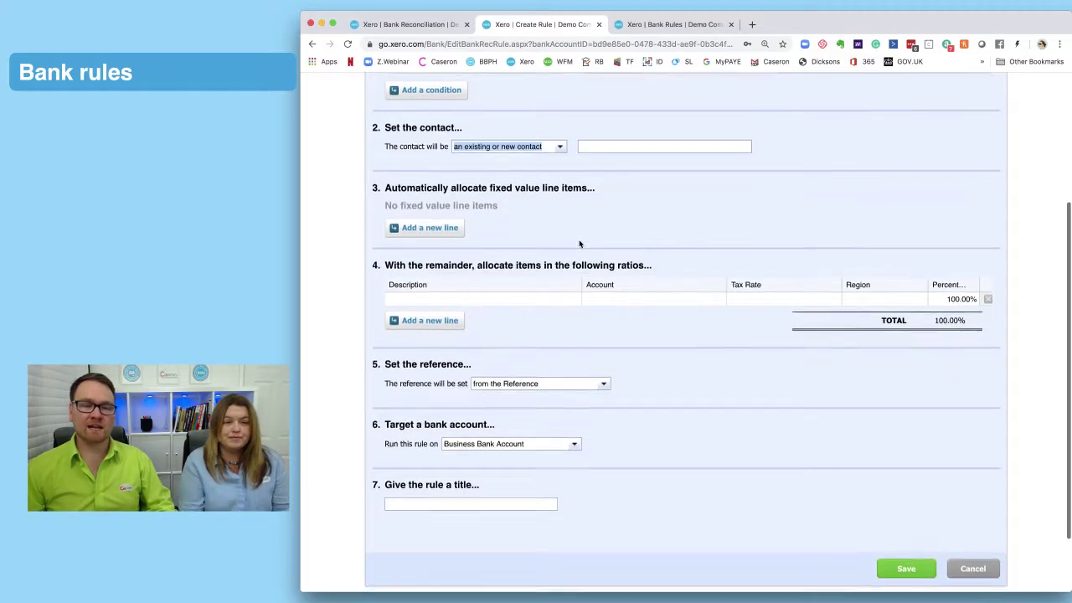
scroll(570, 260, down, 1)
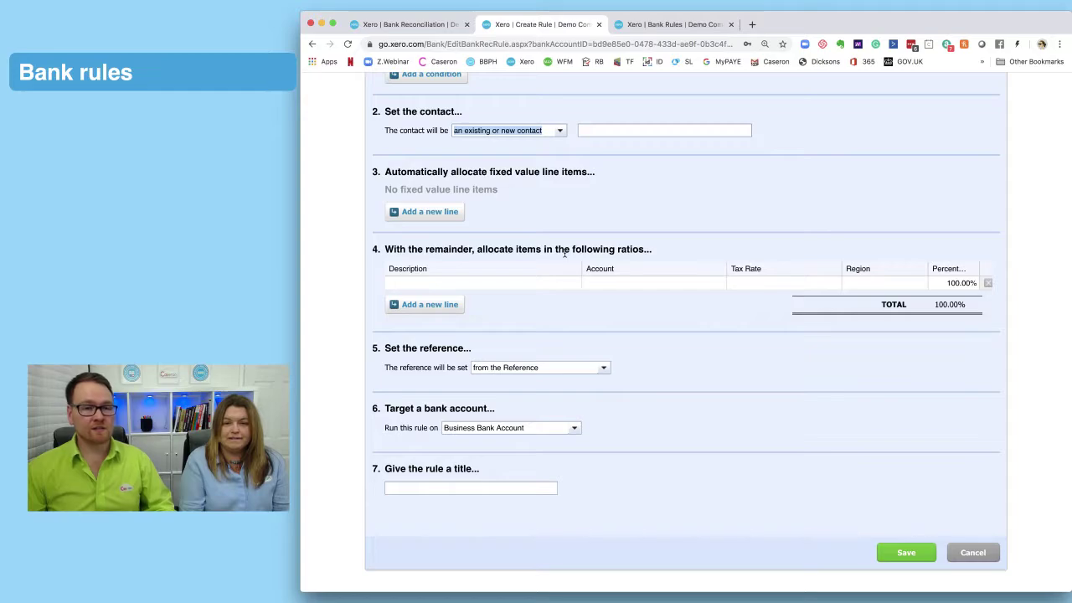
scroll(495, 237, down, 1)
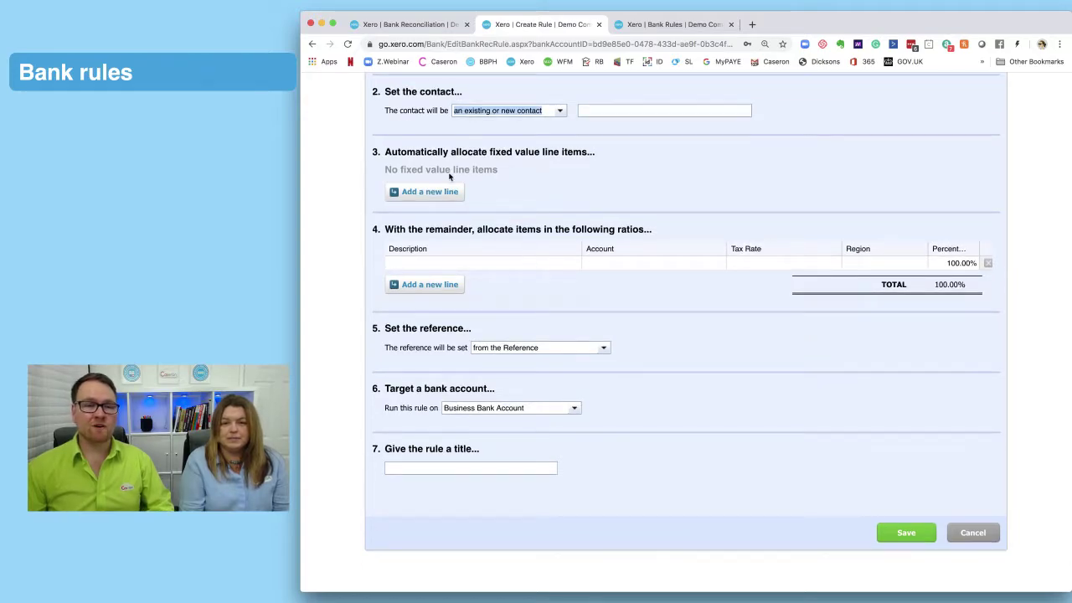
Step: Add a fixed value line described "Capital" that allocates 750.00 to account 900 - Loan
click(424, 186)
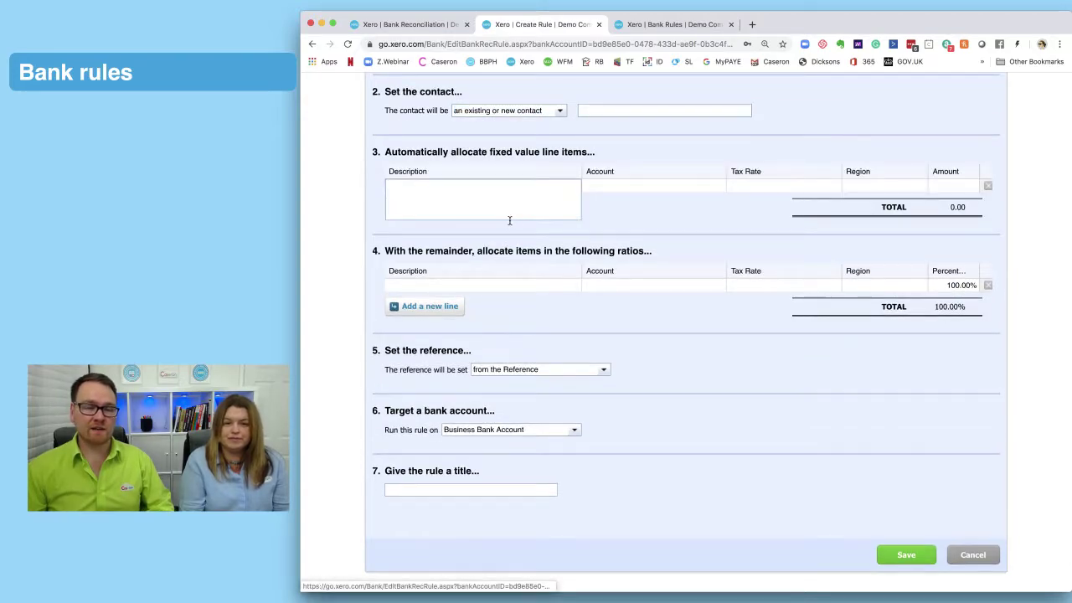
text(Capital)
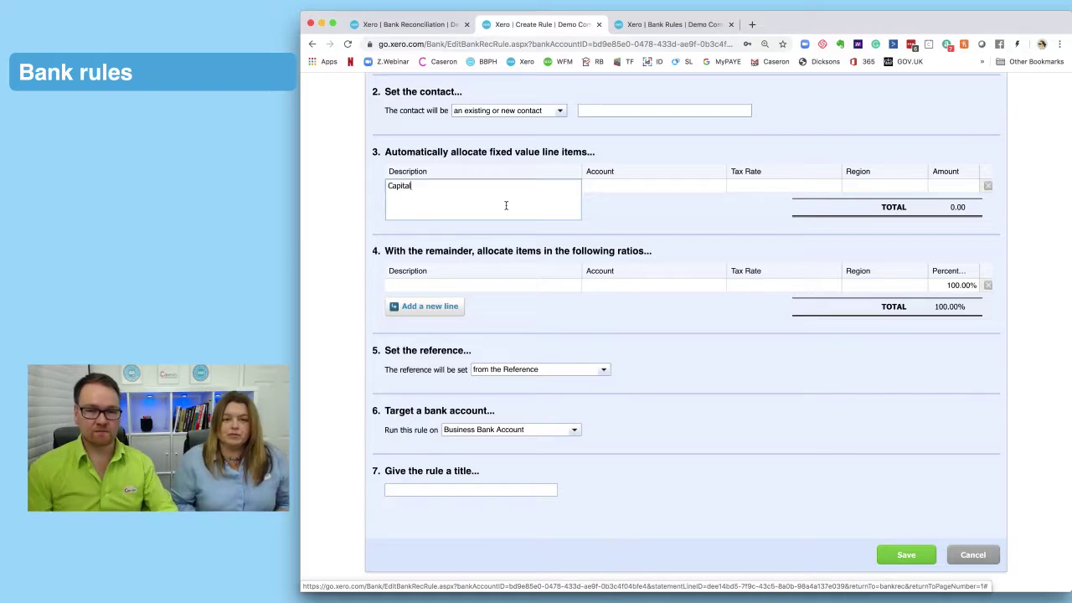
click(628, 185)
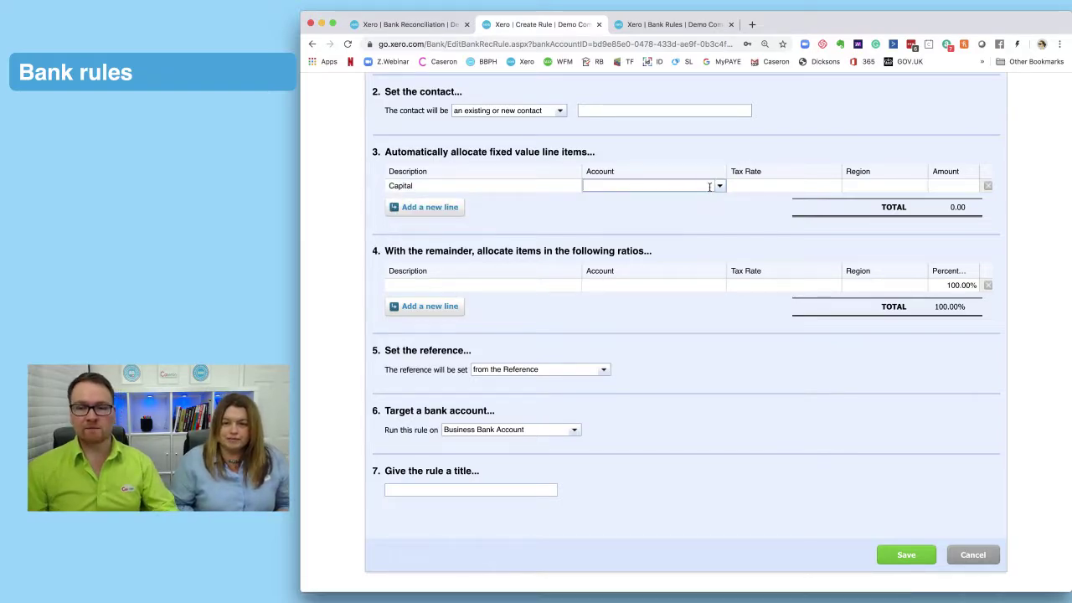
click(720, 186)
scroll(694, 257, down, 5)
scroll(694, 257, down, 5)
scroll(695, 257, down, 5)
scroll(678, 273, down, 1)
click(637, 315)
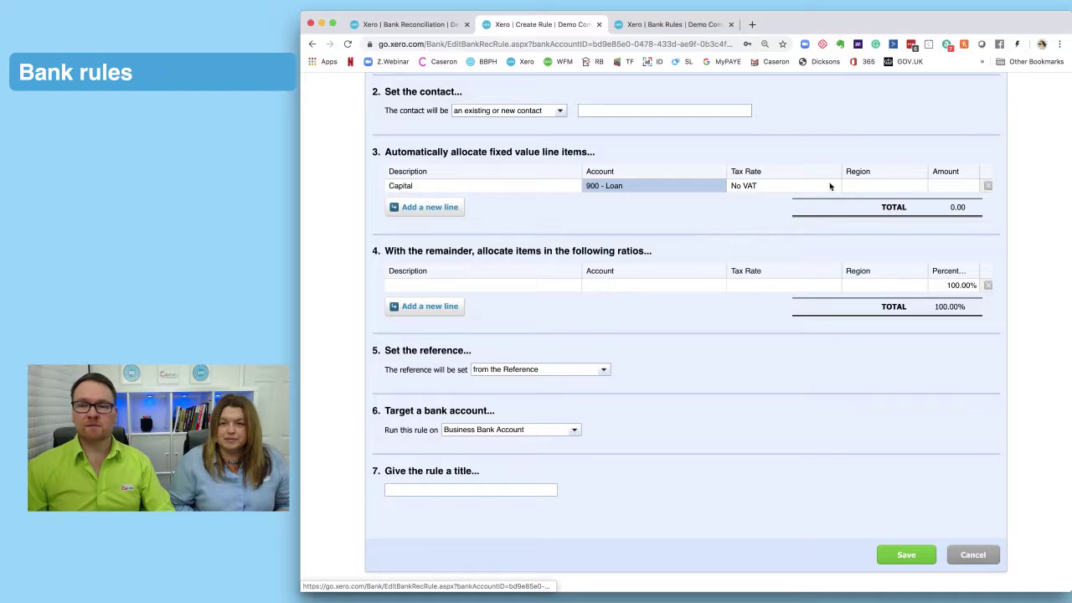
click(932, 187)
text(750)
Step: Allocate the full remainder with the description "Interest" to account 437 - Interest Paid
scroll(584, 222, down, 1)
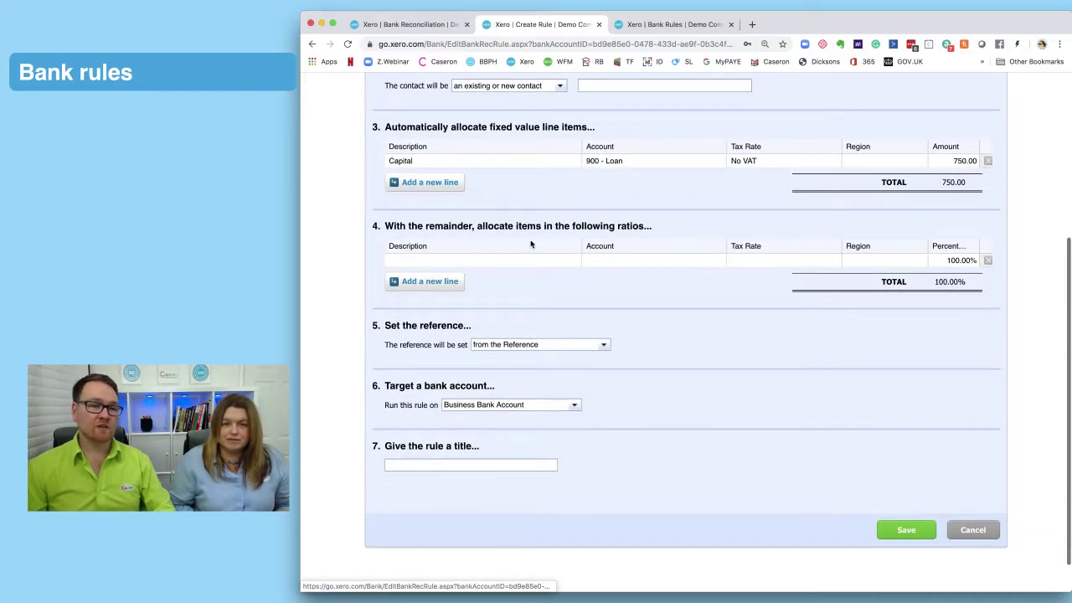
click(469, 260)
text(Interest)
click(618, 261)
text(inter)
click(631, 273)
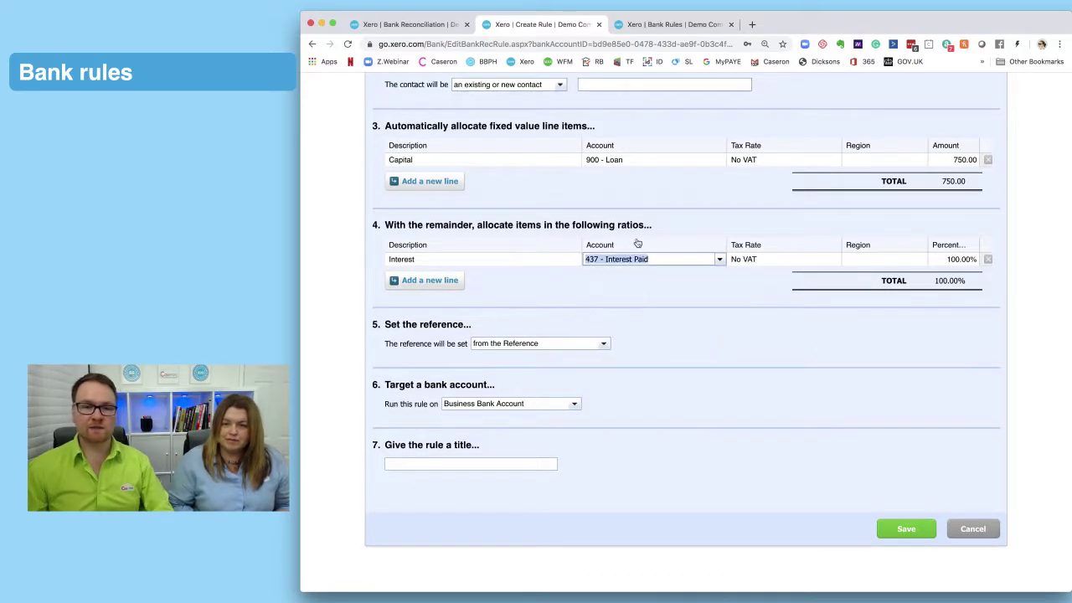
Step: Compare the fixed value Capital line with the Interest remainder line, checking their accounts, fixed amount and percentage
scroll(636, 225, up, 1)
drag(374, 137, 535, 136)
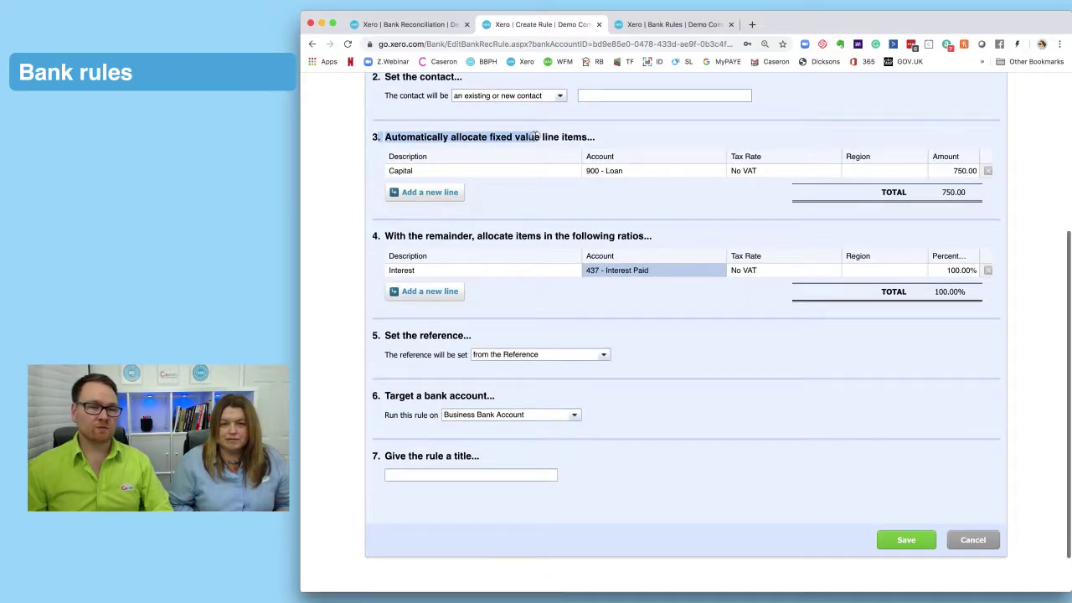
drag(375, 238, 513, 235)
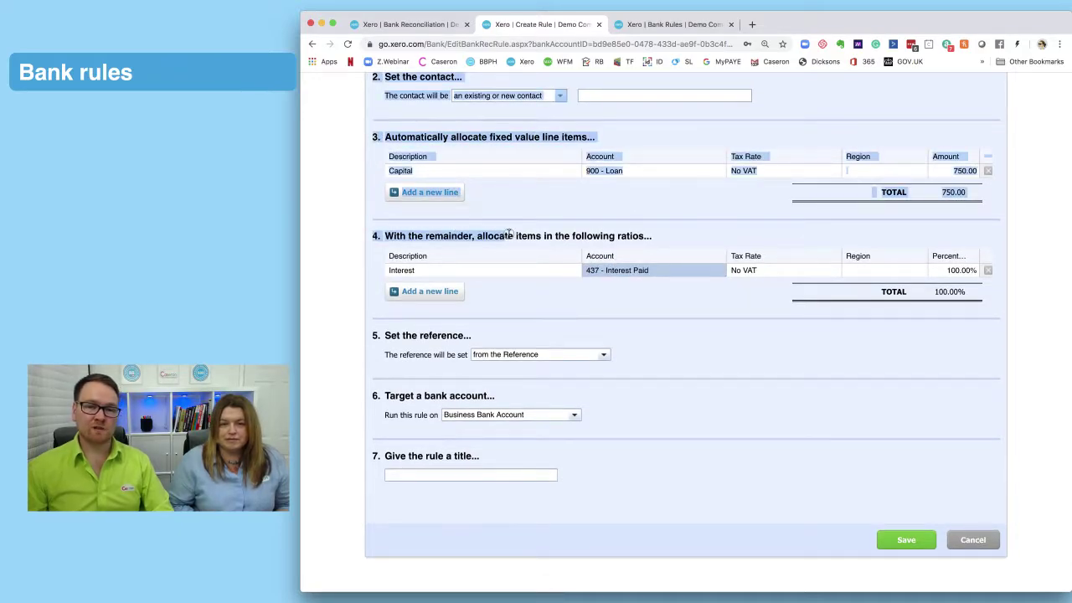
click(582, 234)
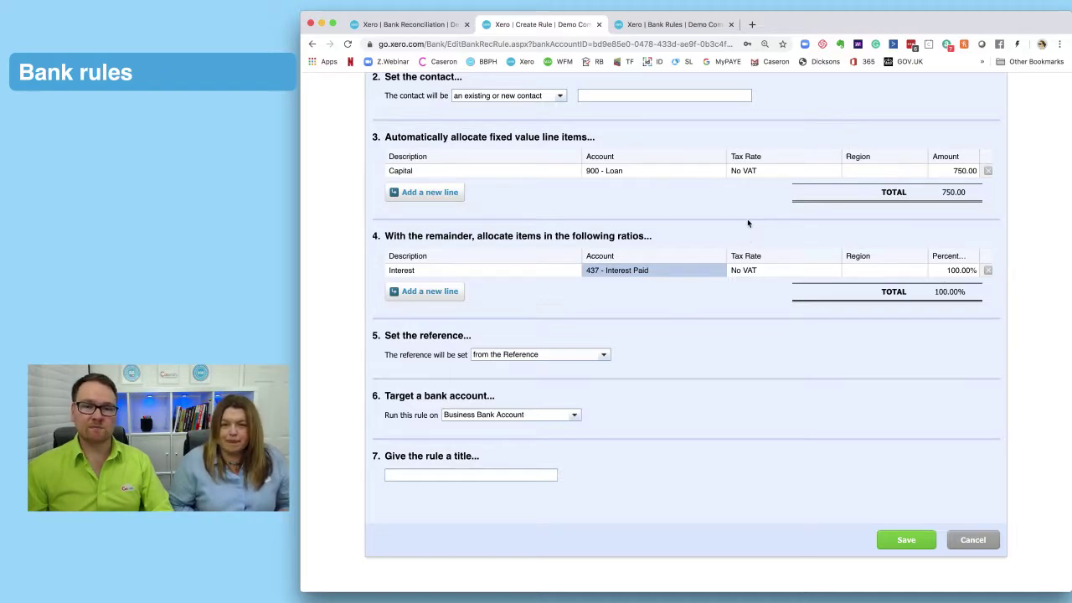
scroll(748, 223, up, 1)
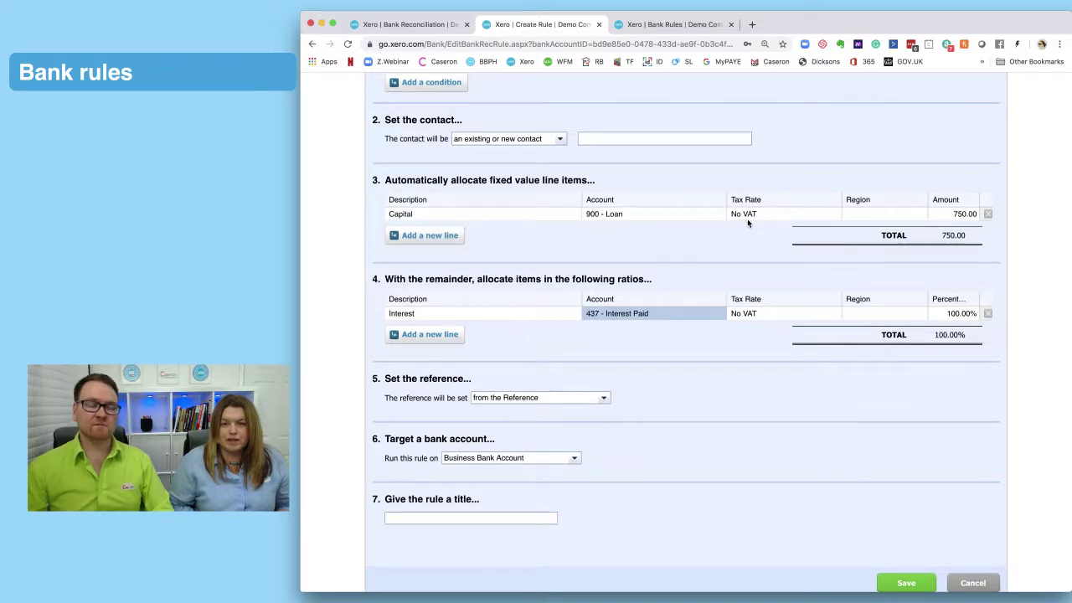
scroll(747, 218, down, 1)
click(608, 191)
click(531, 185)
click(664, 227)
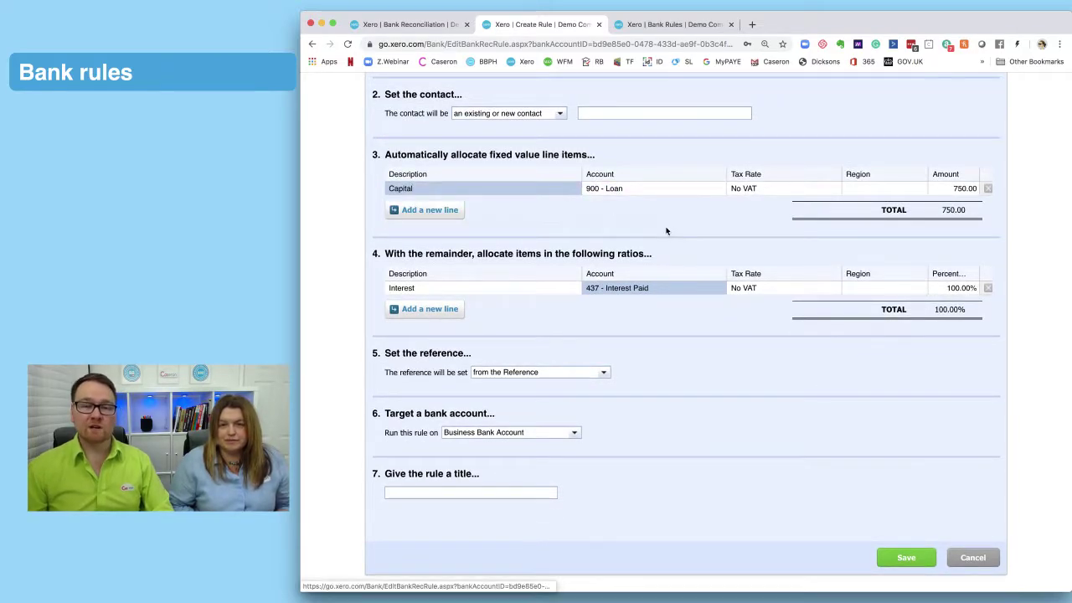
scroll(666, 232, up, 2)
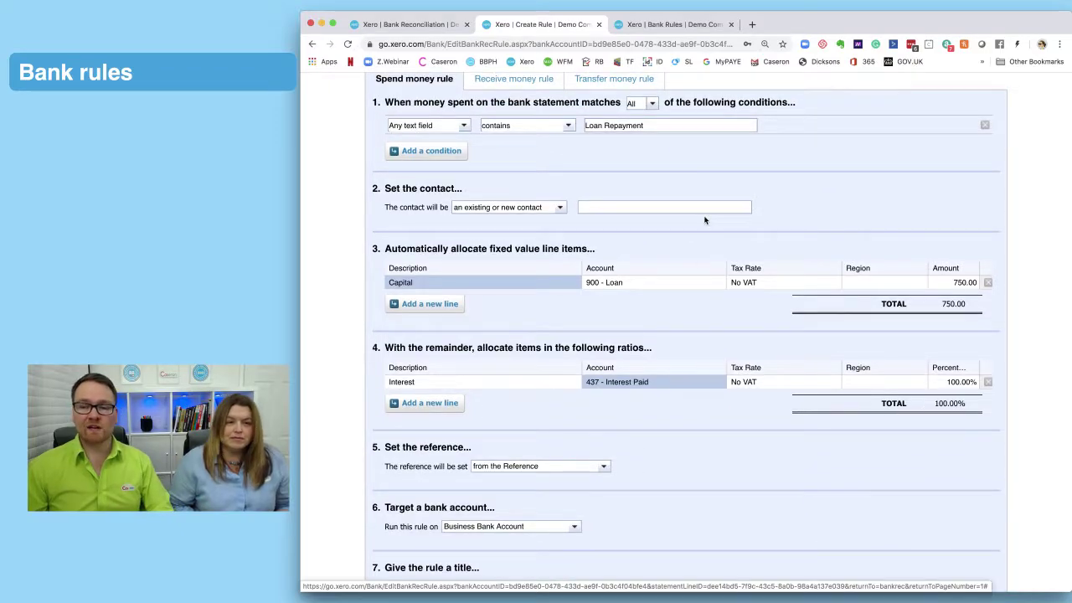
click(948, 285)
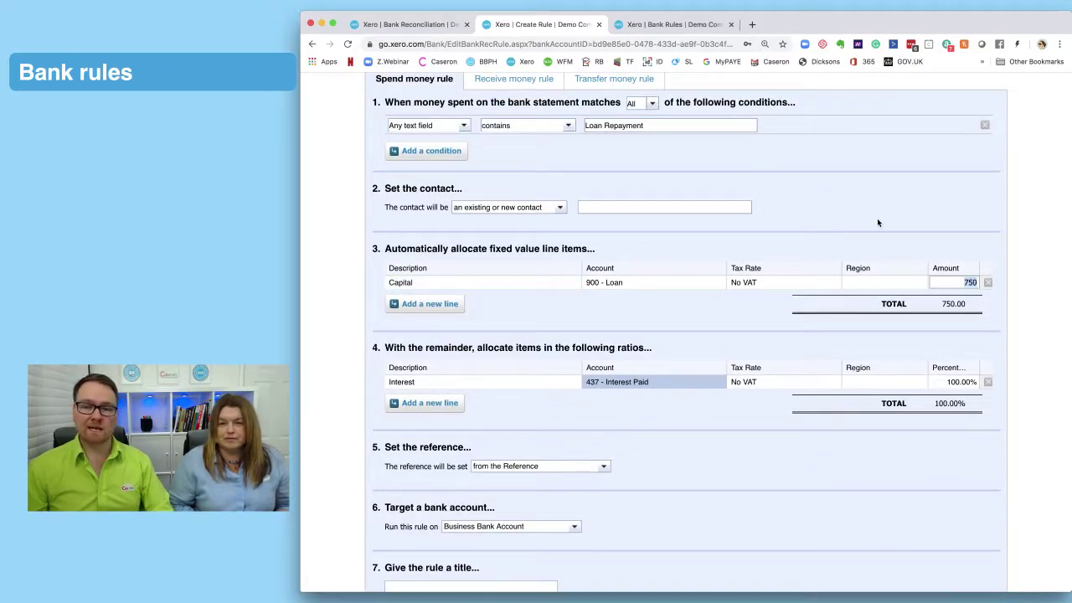
click(948, 381)
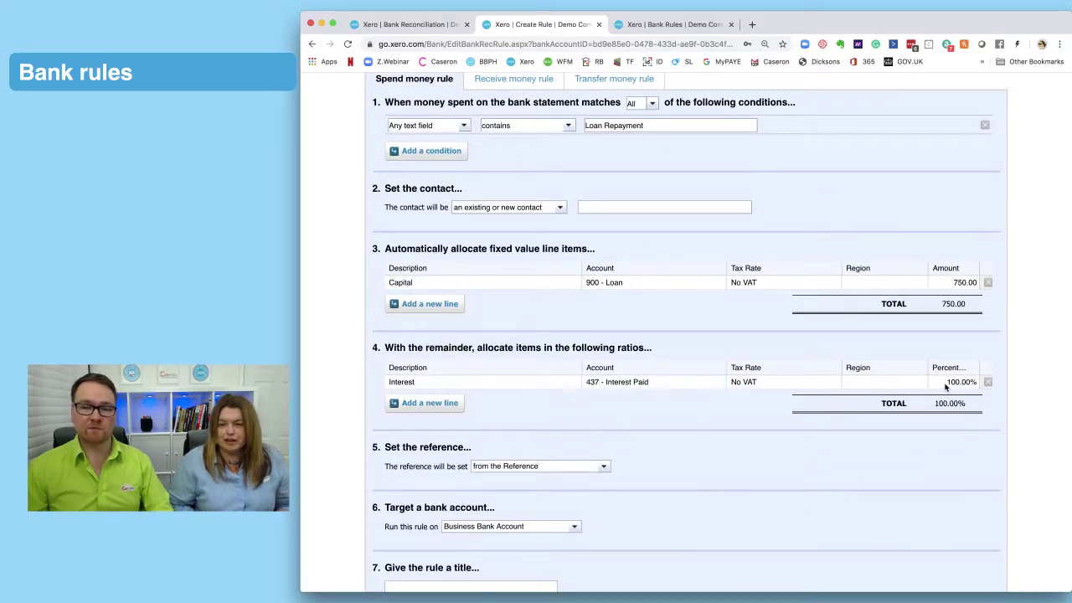
click(852, 216)
scroll(888, 268, down, 2)
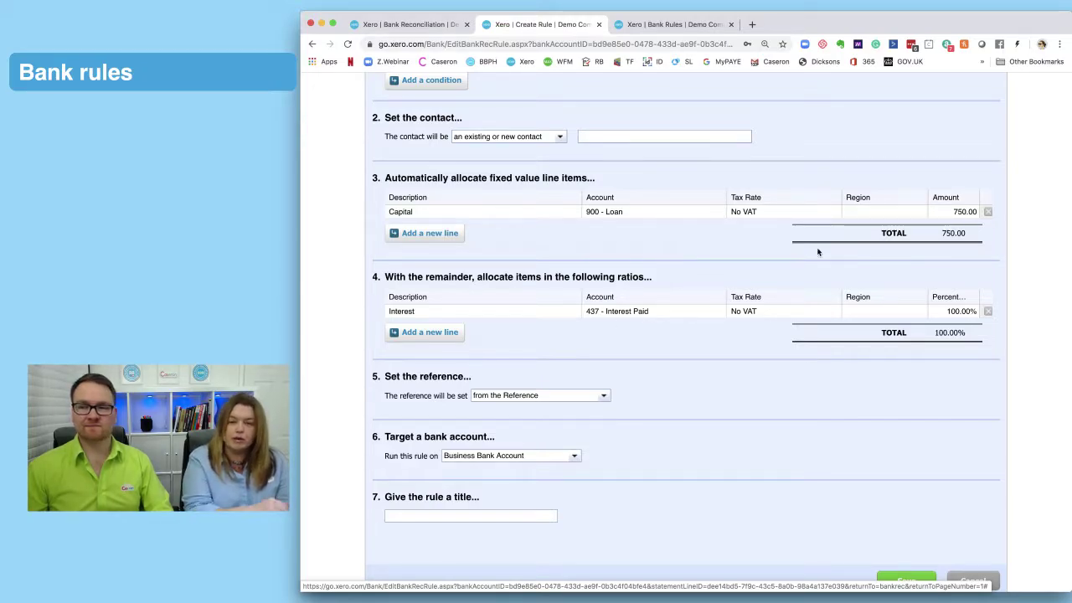
Step: Remove the Capital fixed value line and try to remove the Interest remainder line as well
click(988, 212)
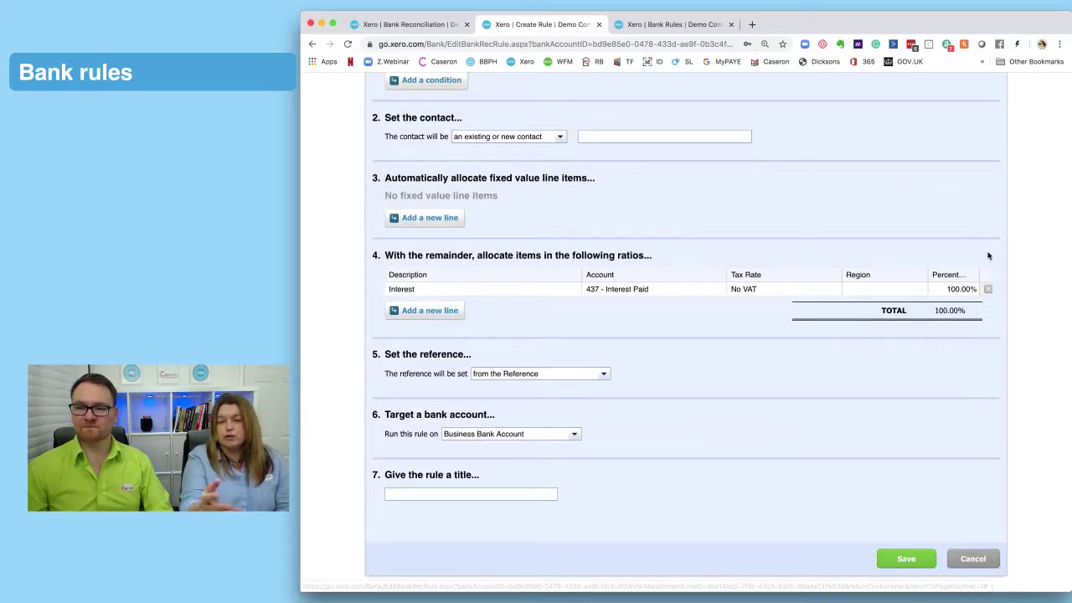
click(989, 289)
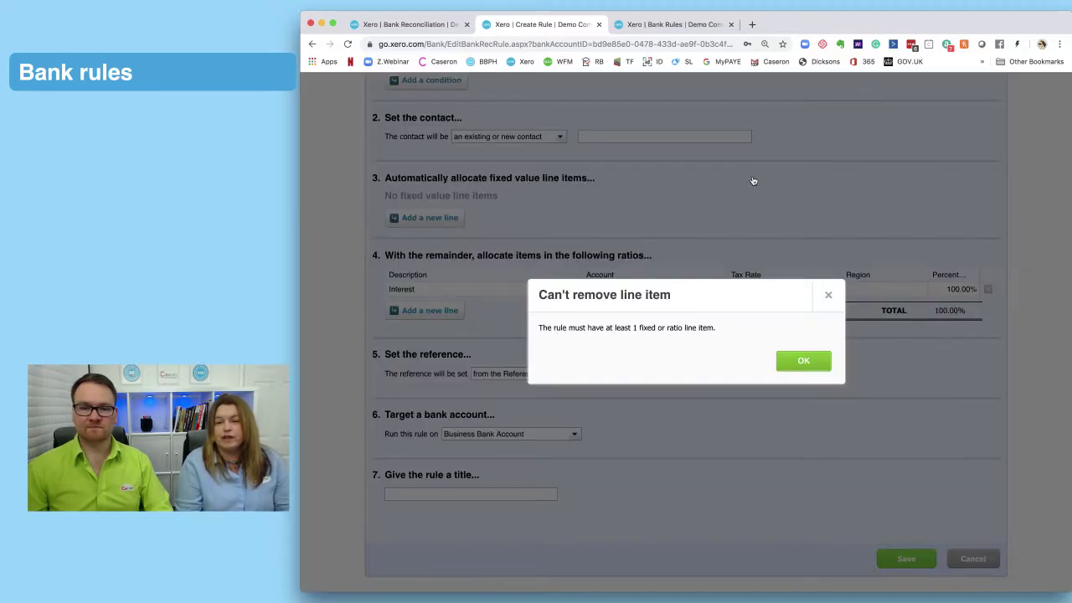
click(803, 361)
scroll(879, 416, down, 1)
scroll(879, 413, up, 2)
scroll(879, 413, down, 2)
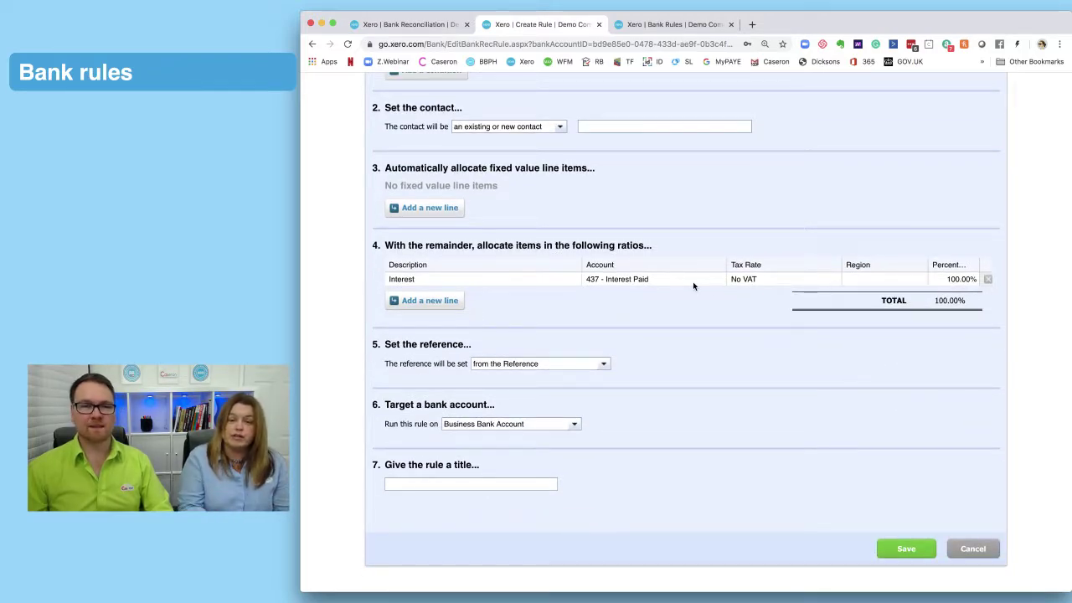
scroll(694, 281, up, 1)
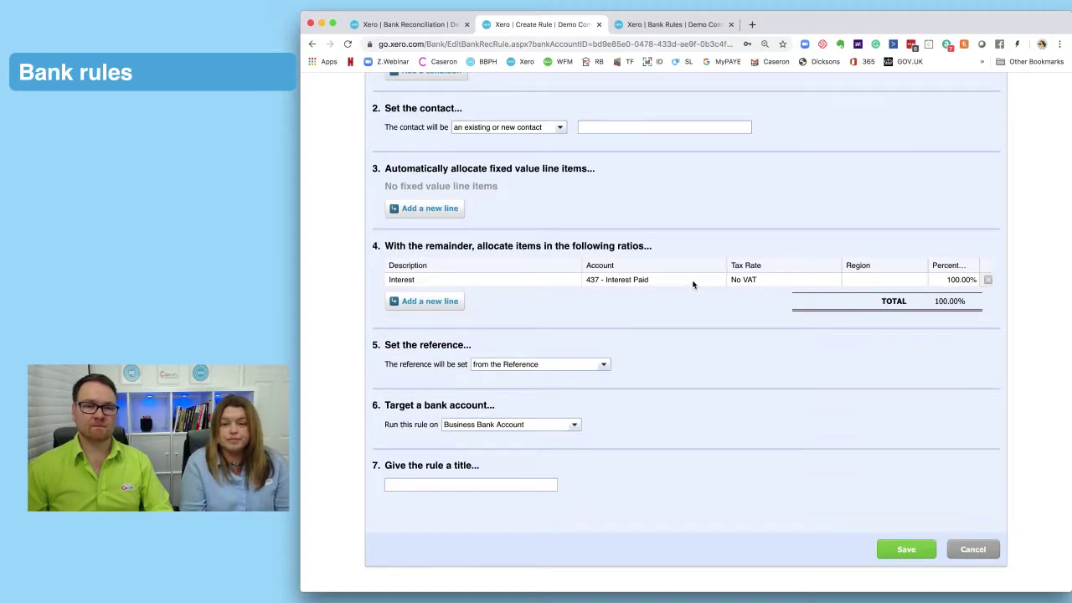
scroll(693, 284, up, 3)
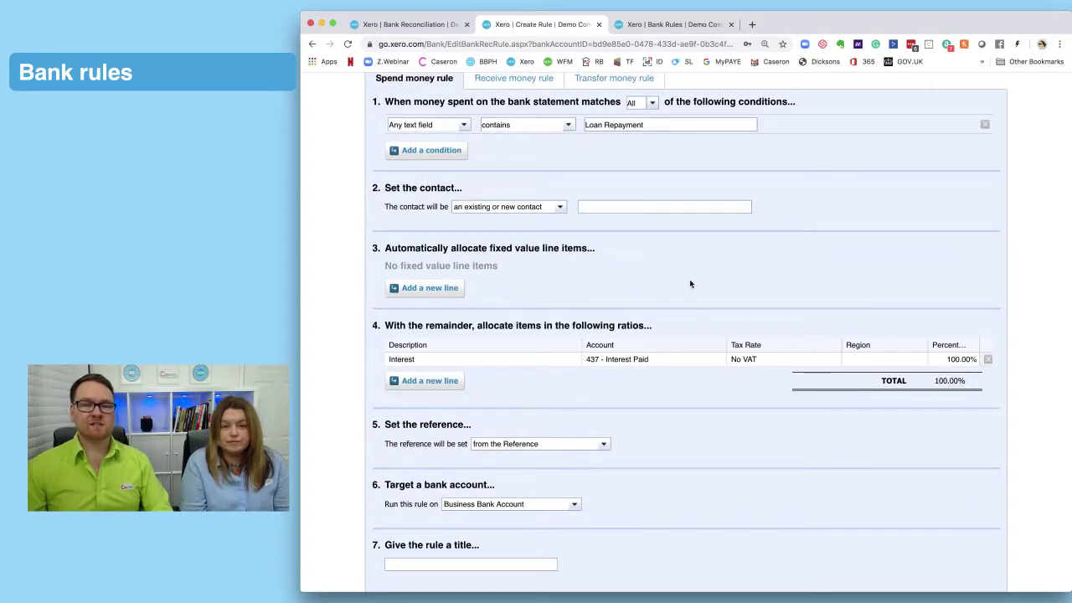
Step: Set the loan repayment rule's contact to be entered during reconciliation
scroll(643, 325, down, 1)
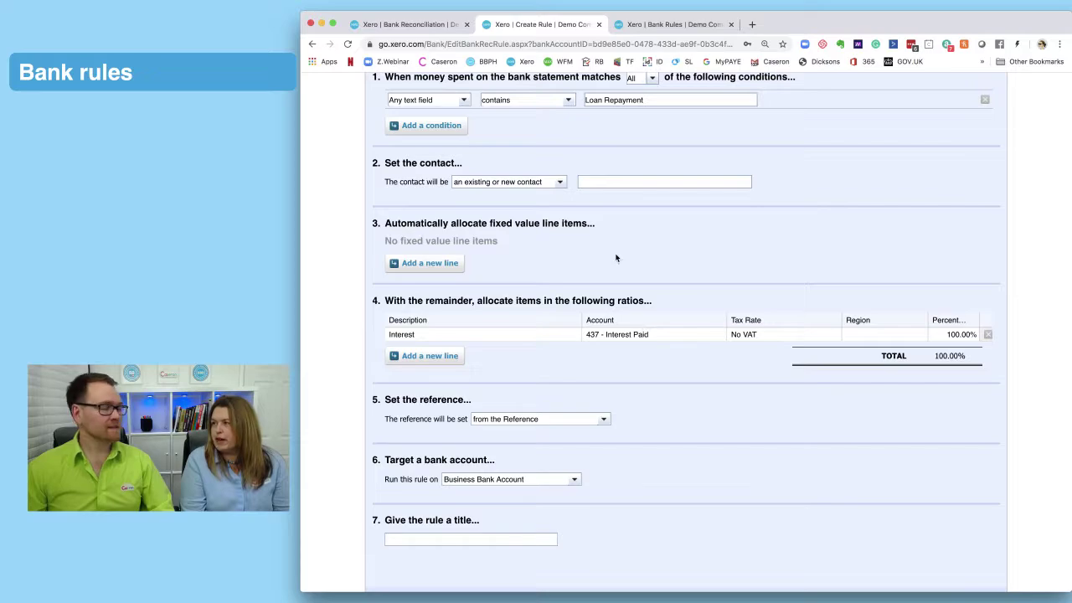
click(559, 184)
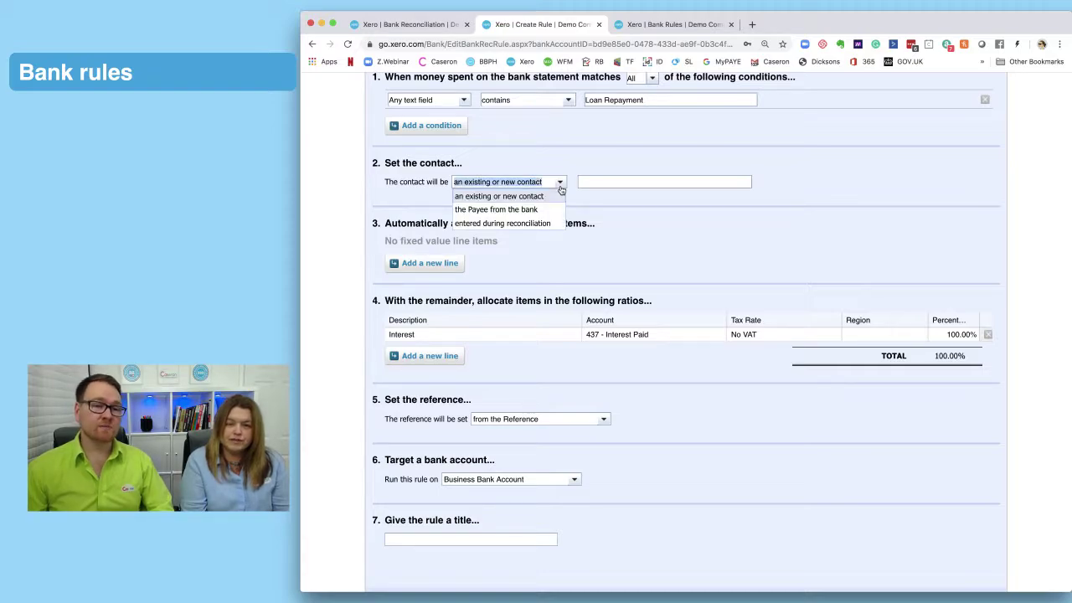
click(509, 223)
scroll(626, 218, down, 1)
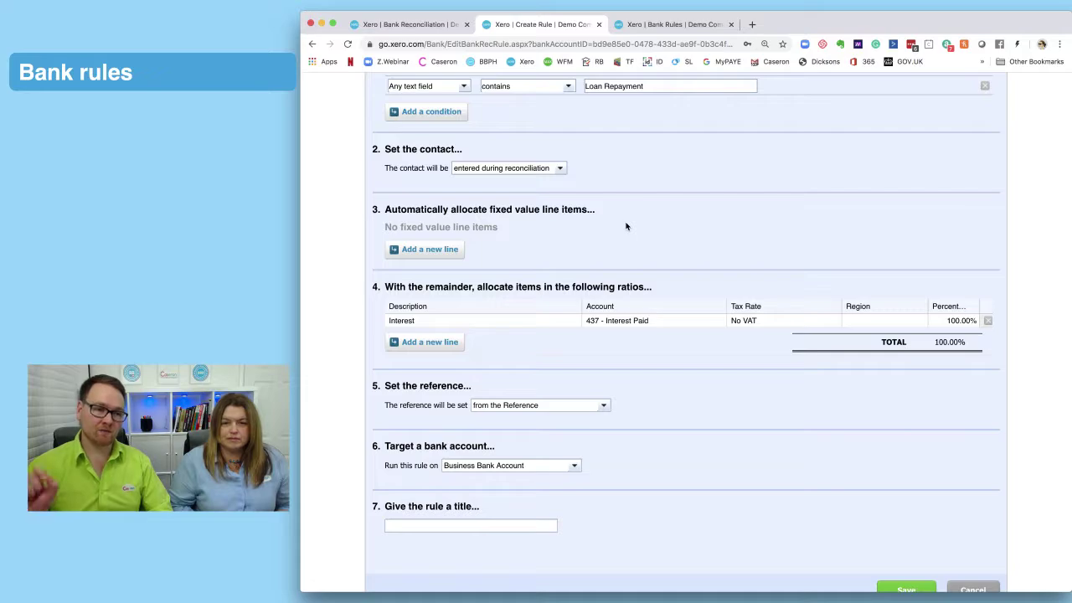
Step: Replace the remainder line's Interest description with "CHECK RULE TITLE"
scroll(625, 227, down, 3)
click(633, 221)
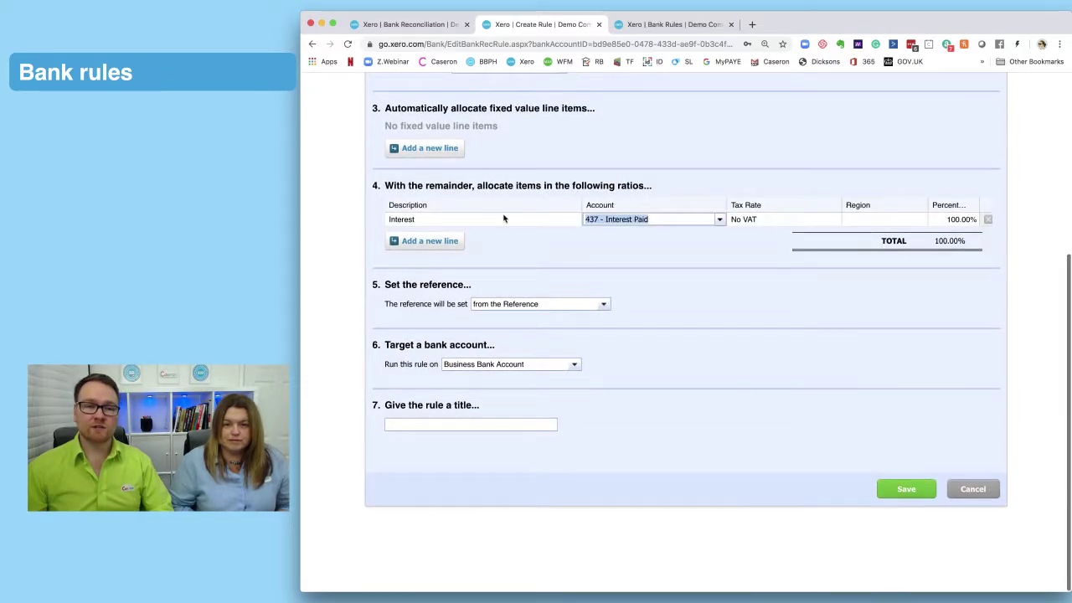
click(504, 218)
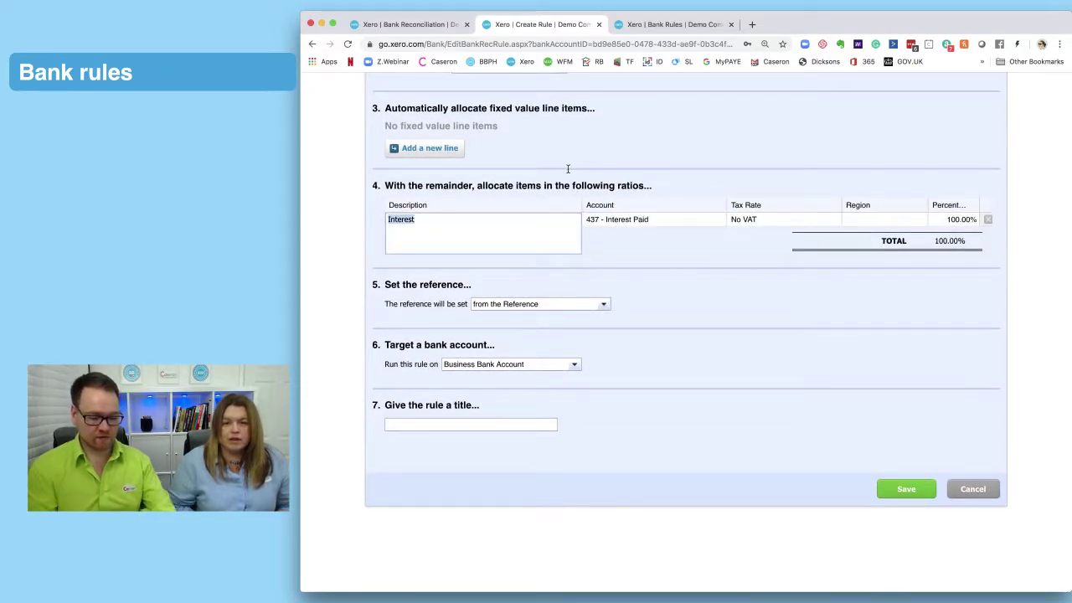
text(CH)
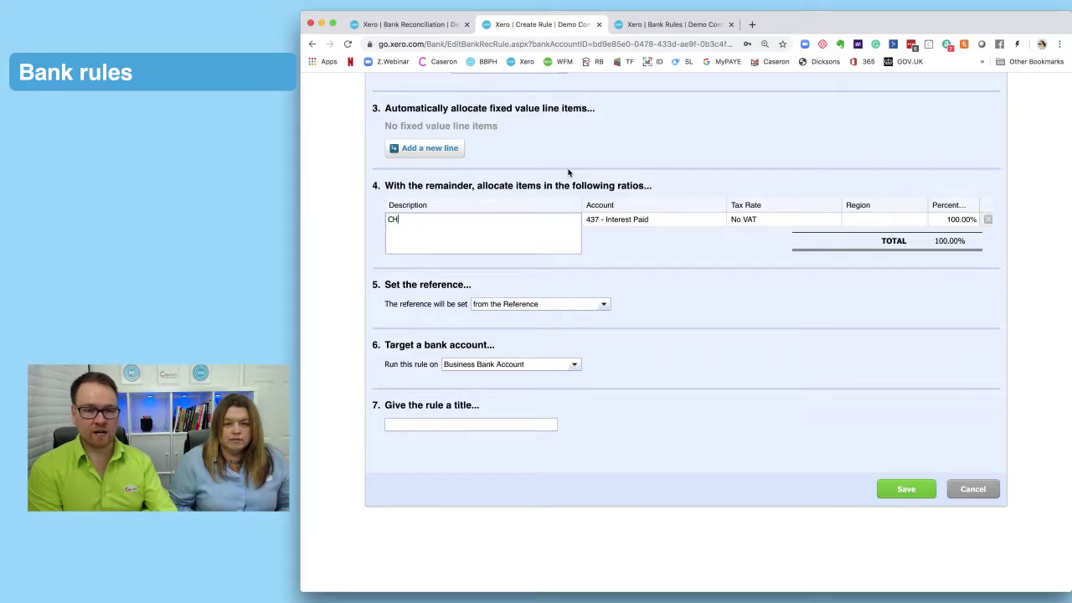
text(ECK RULE TITLE)
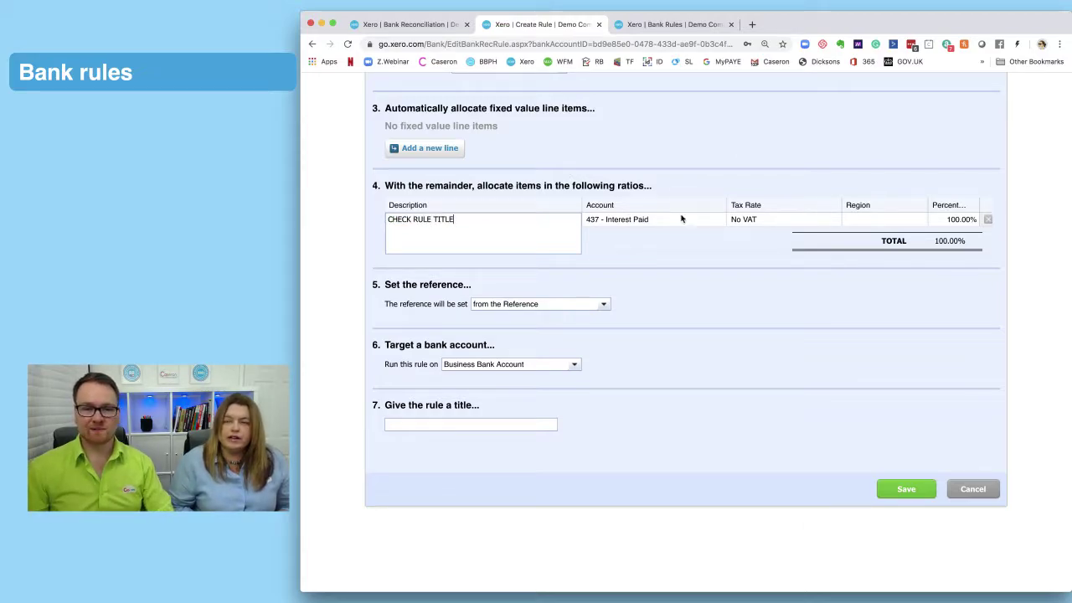
click(649, 219)
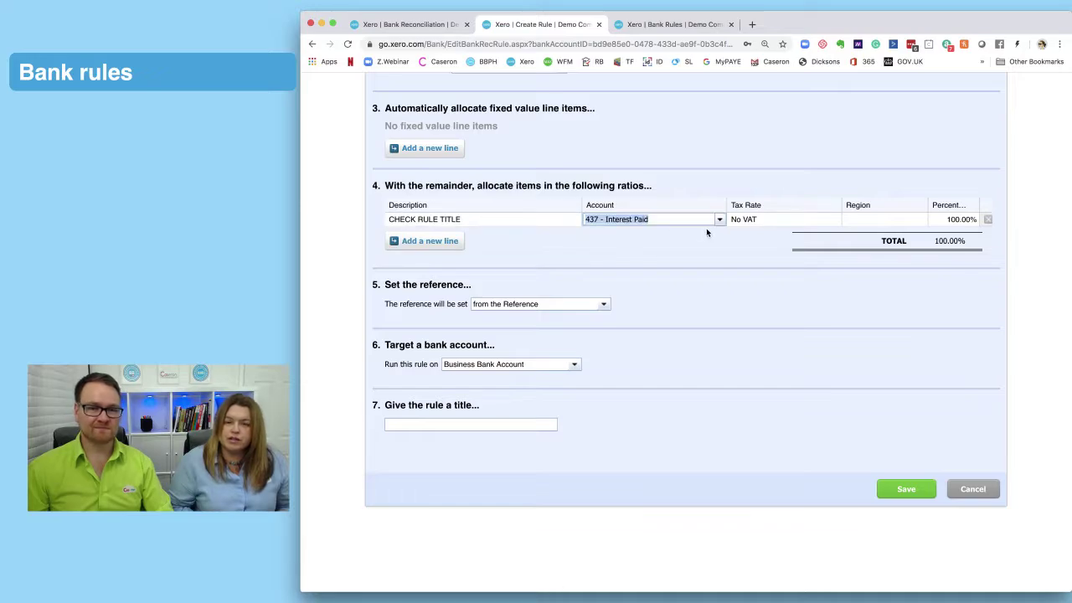
click(718, 220)
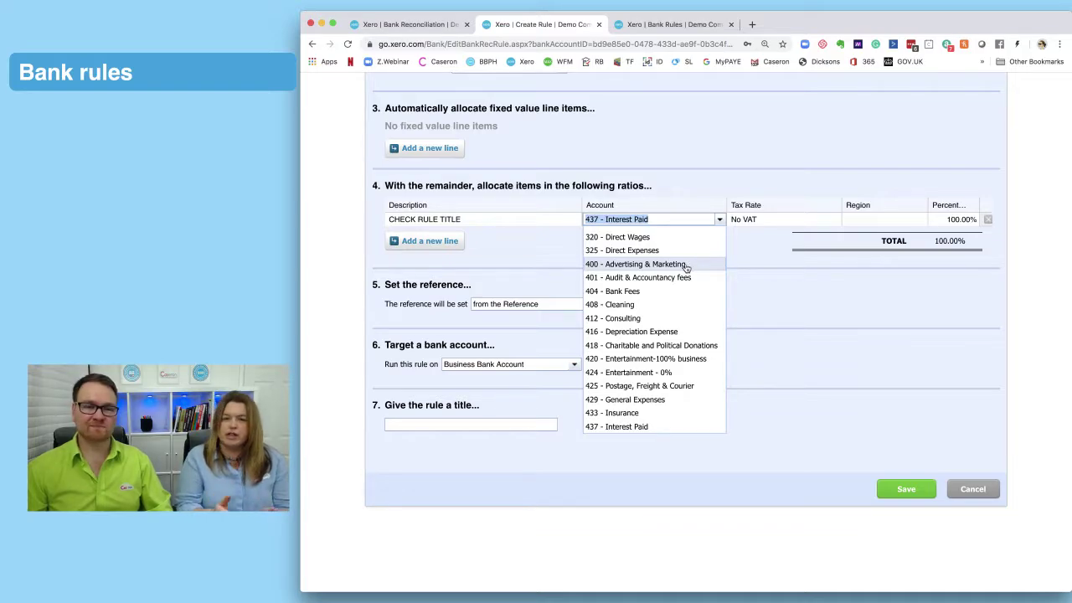
scroll(685, 268, down, 1)
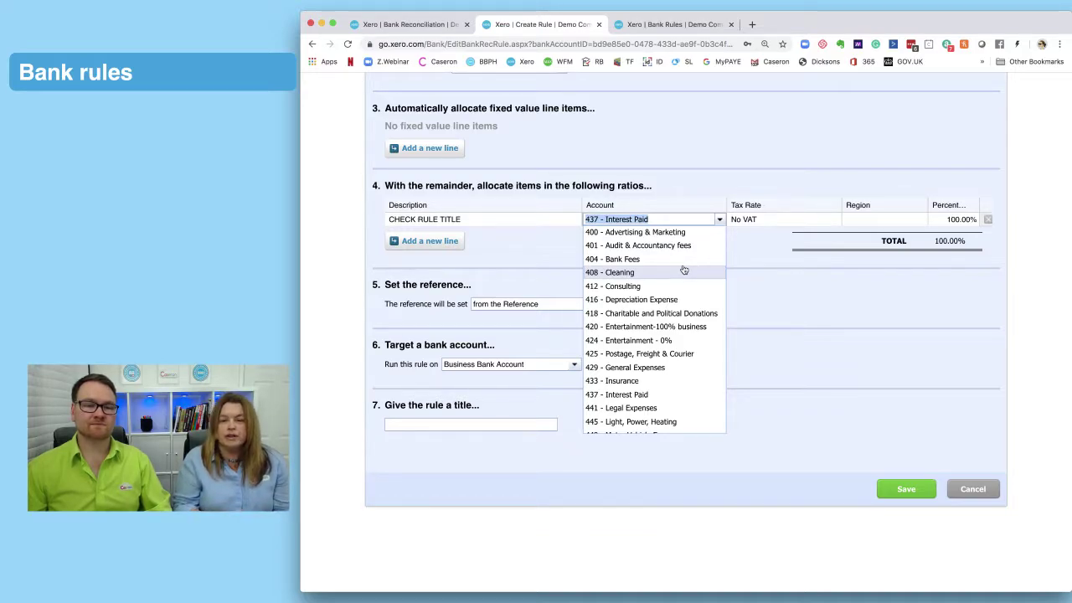
scroll(684, 269, down, 1)
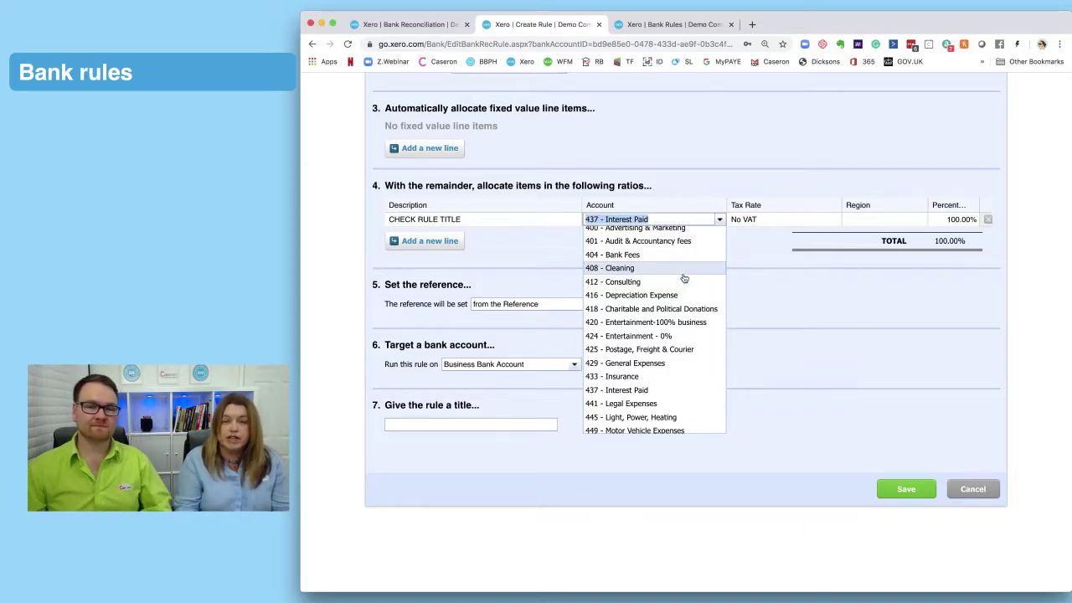
scroll(684, 278, down, 1)
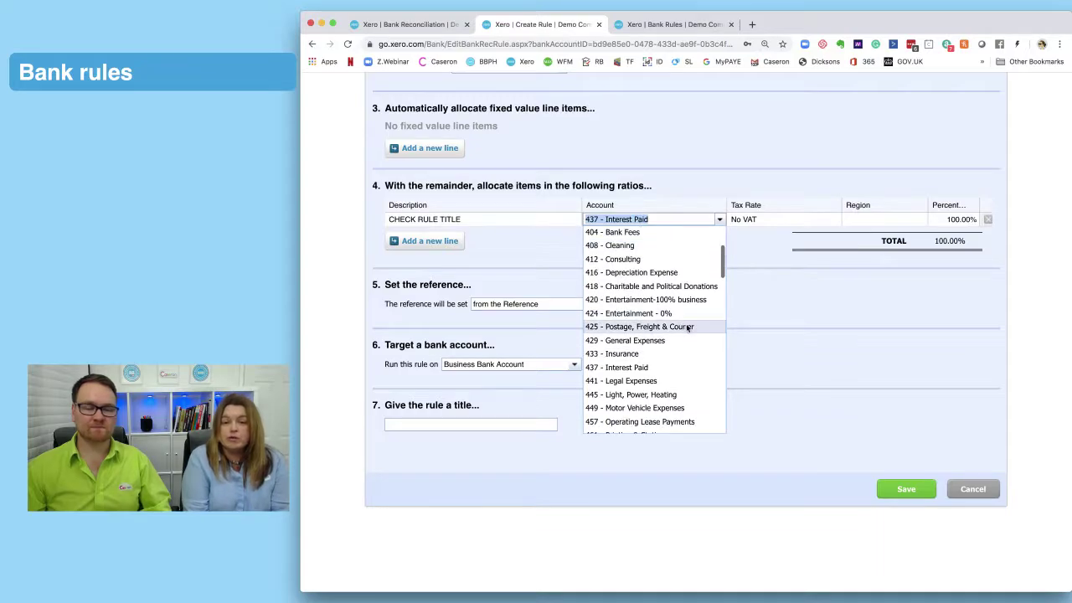
scroll(688, 322, down, 5)
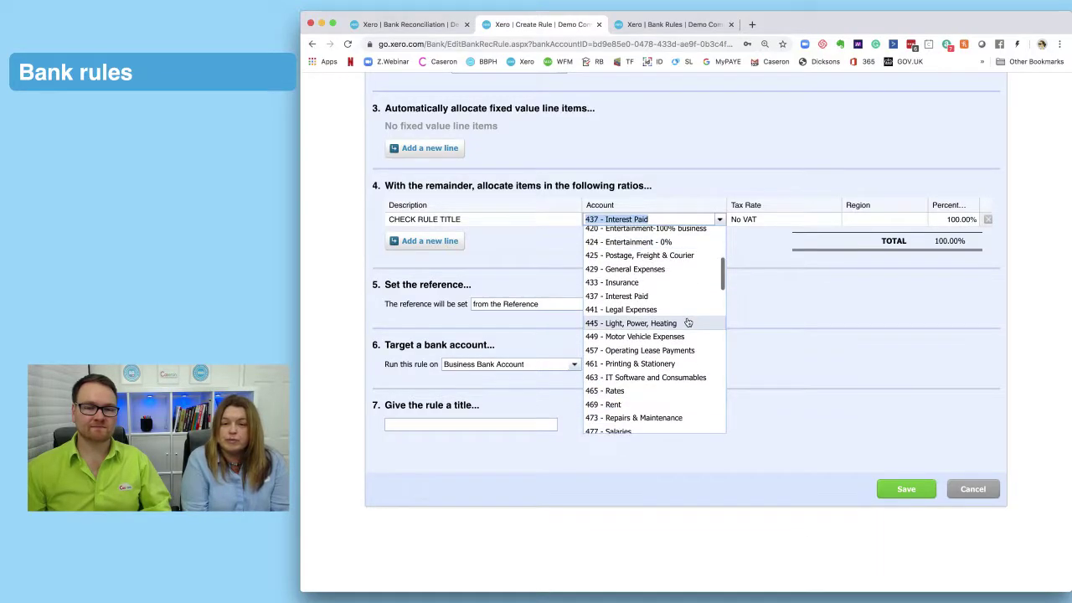
scroll(688, 323, down, 3)
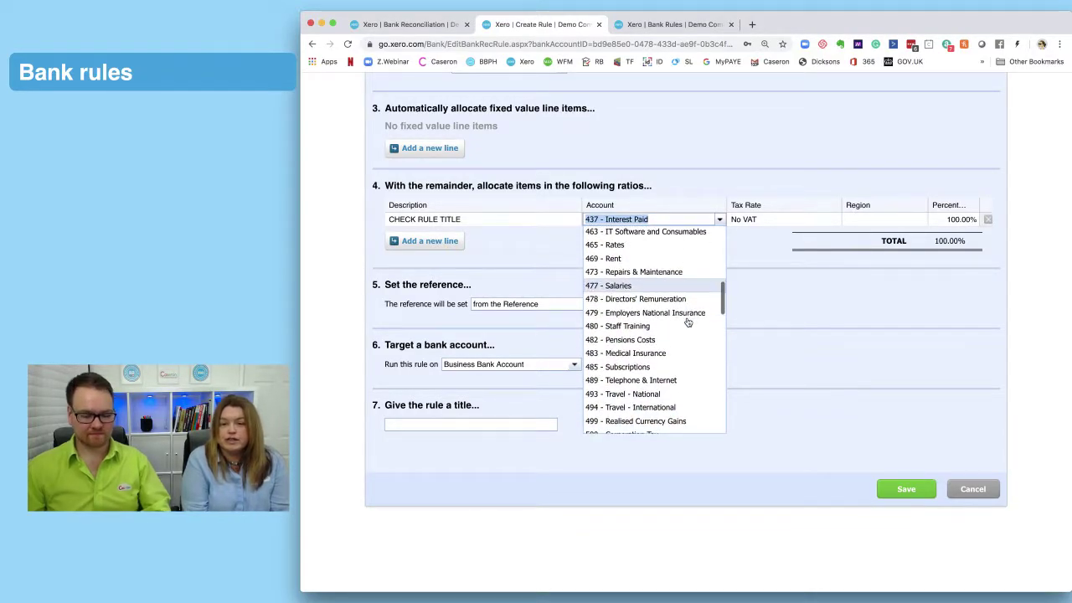
text(lo)
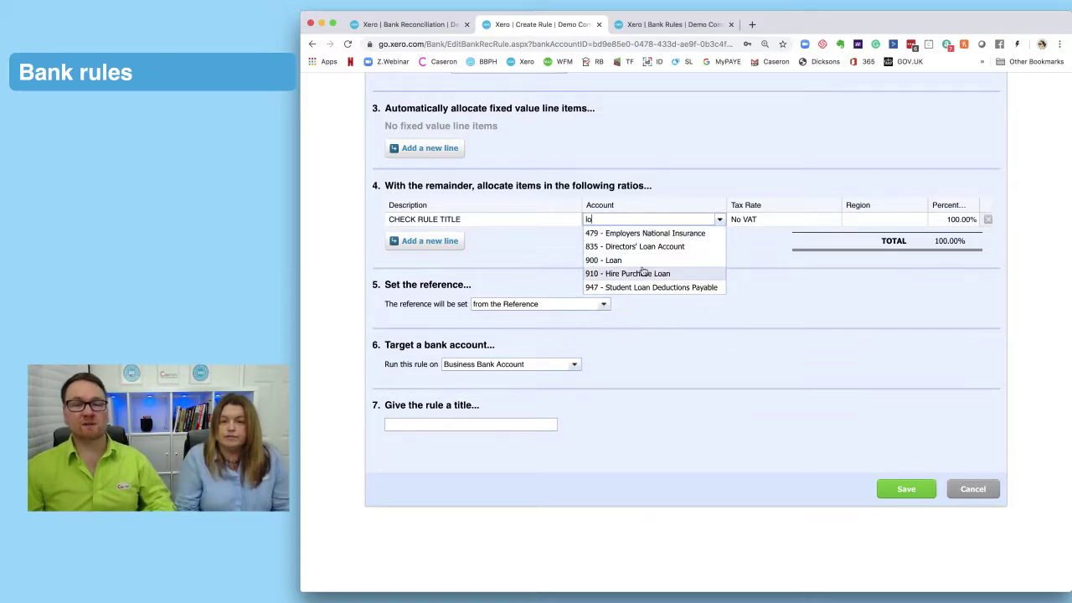
key(Escape)
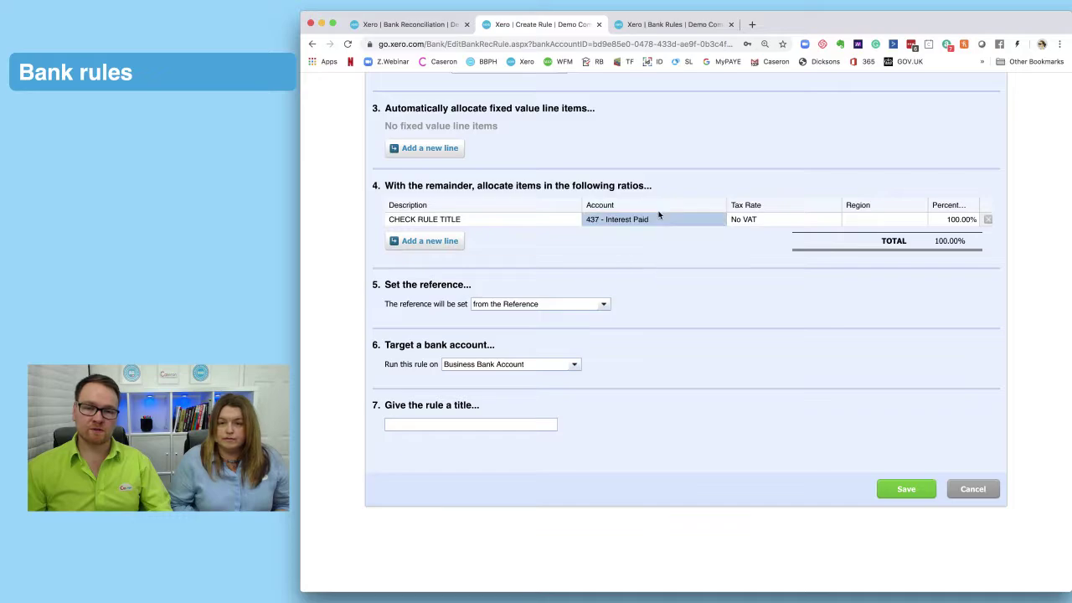
Step: Allocate the CHECK RULE TITLE remainder line to account 429 - General Expenses
text(gner)
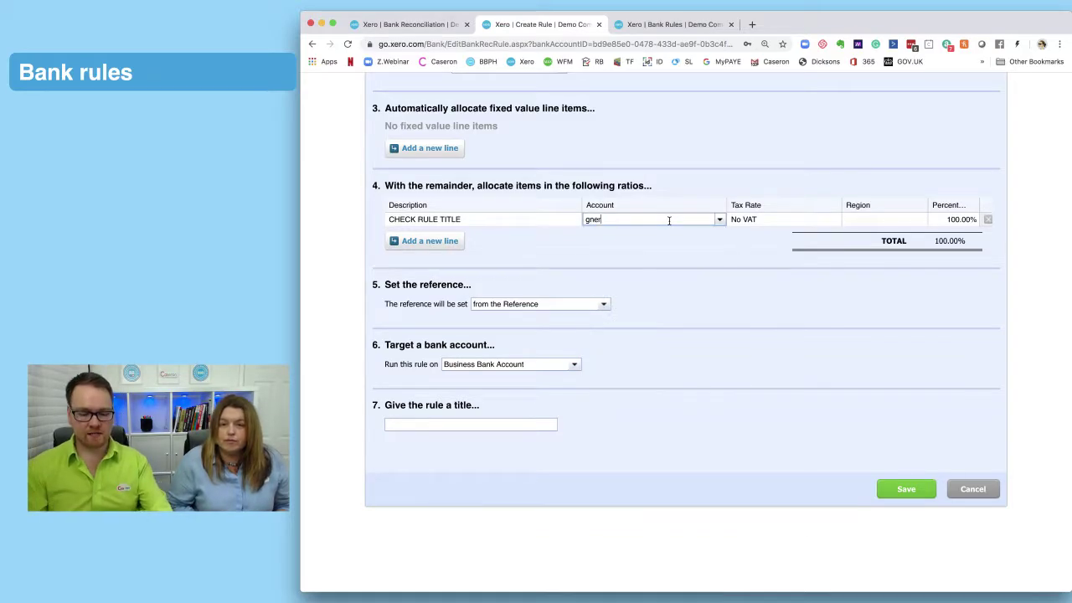
key(BackSpace)
key(BackSpace)
text(en)
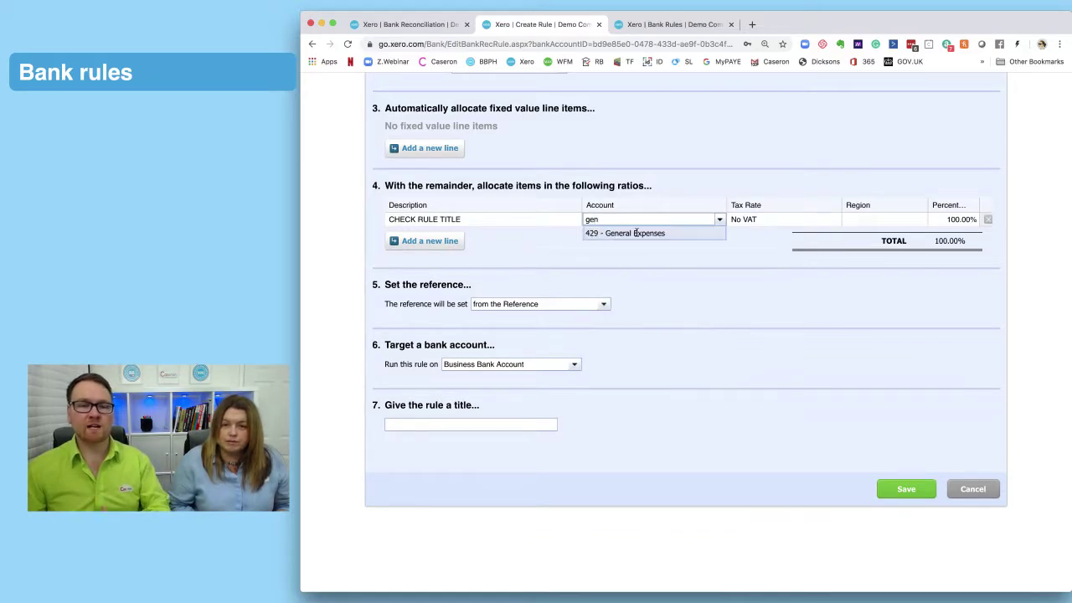
click(636, 232)
Step: Set the remainder line's tax rate to No VAT
scroll(634, 256, up, 1)
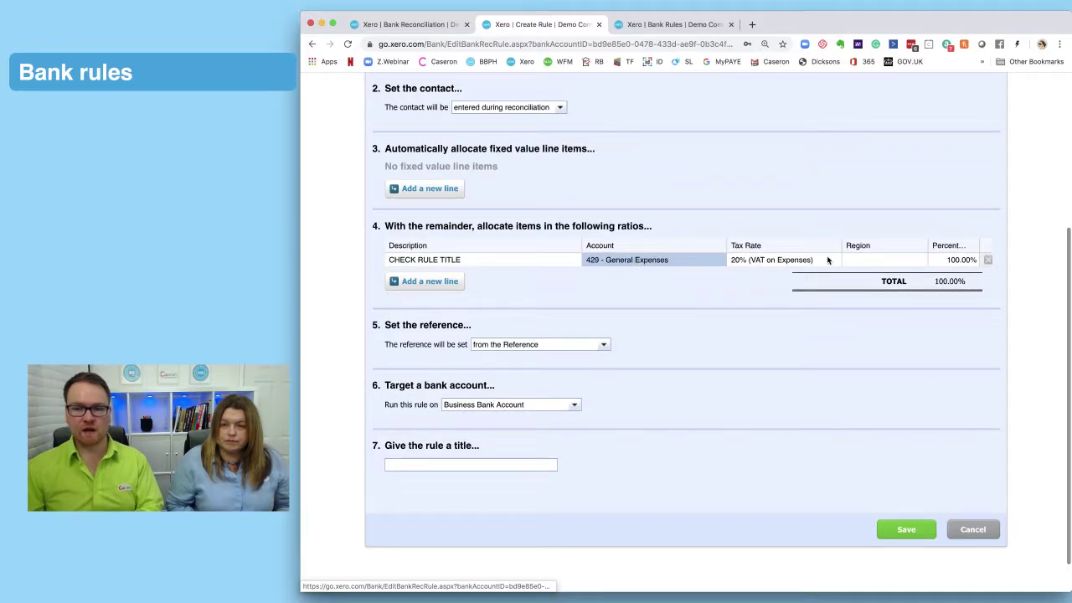
click(828, 260)
click(834, 259)
click(764, 356)
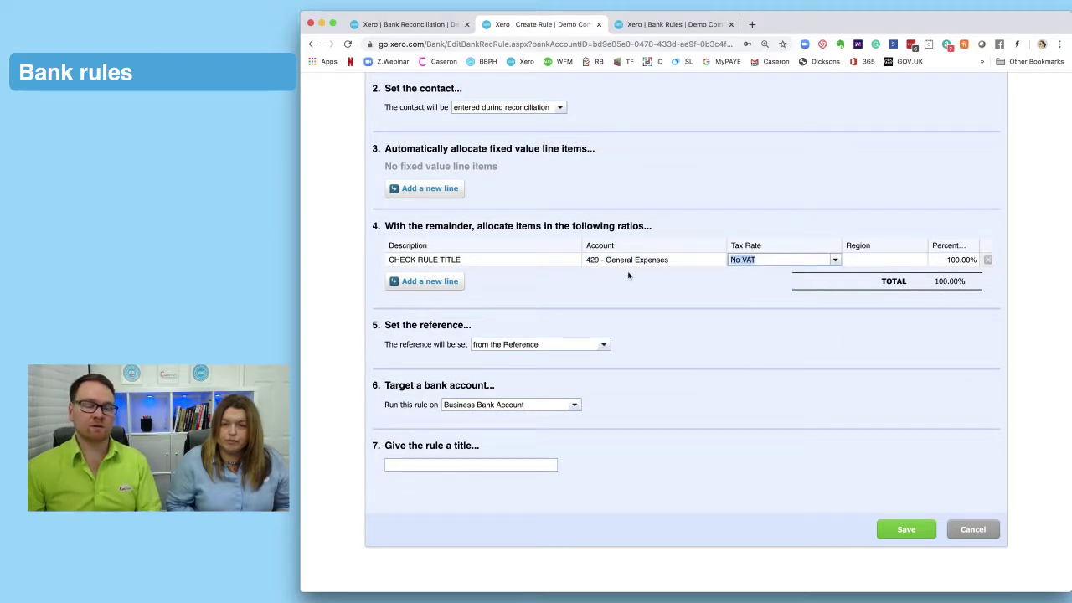
click(644, 280)
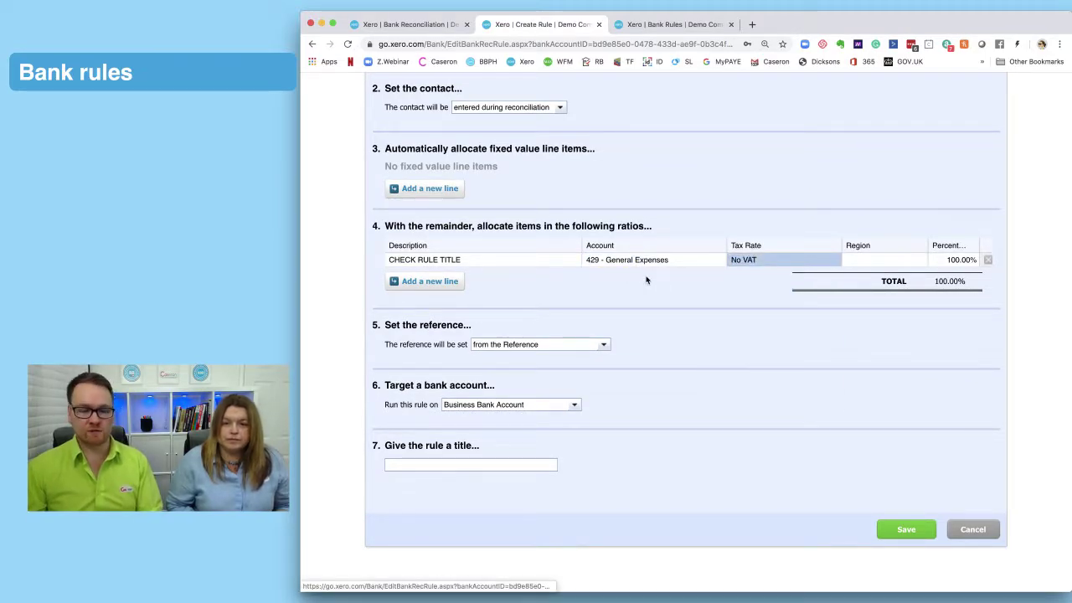
Step: Allocate the CHECK RULE TITLE remainder line to account 850 - Suspense
click(653, 261)
text(sus)
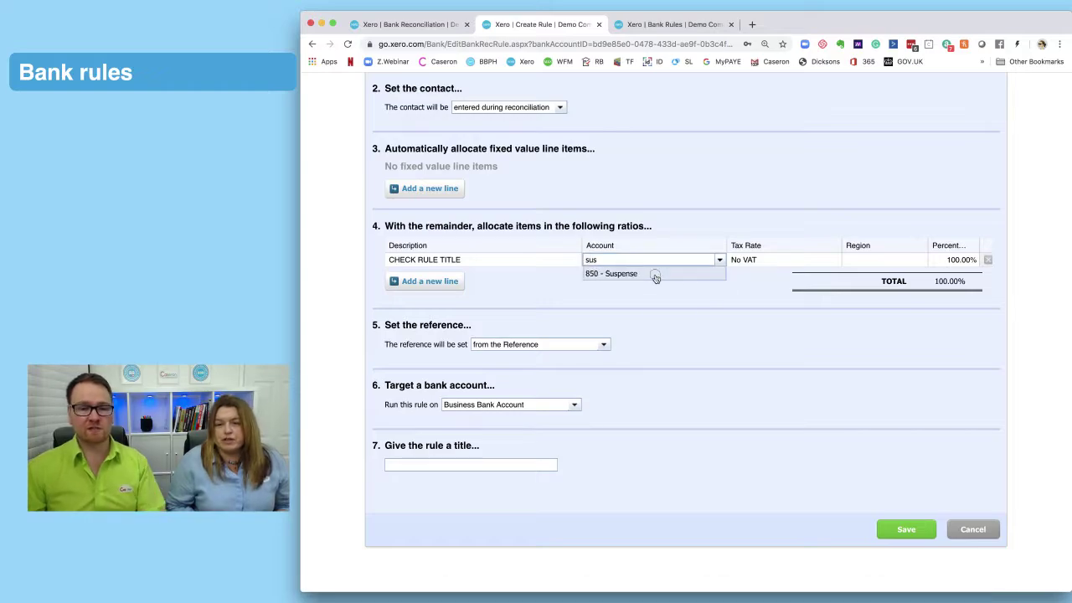
click(656, 275)
Step: Title the rule "Loan reayment > CHECK CAPITAL and INTEREST" and save it
scroll(671, 315, down, 1)
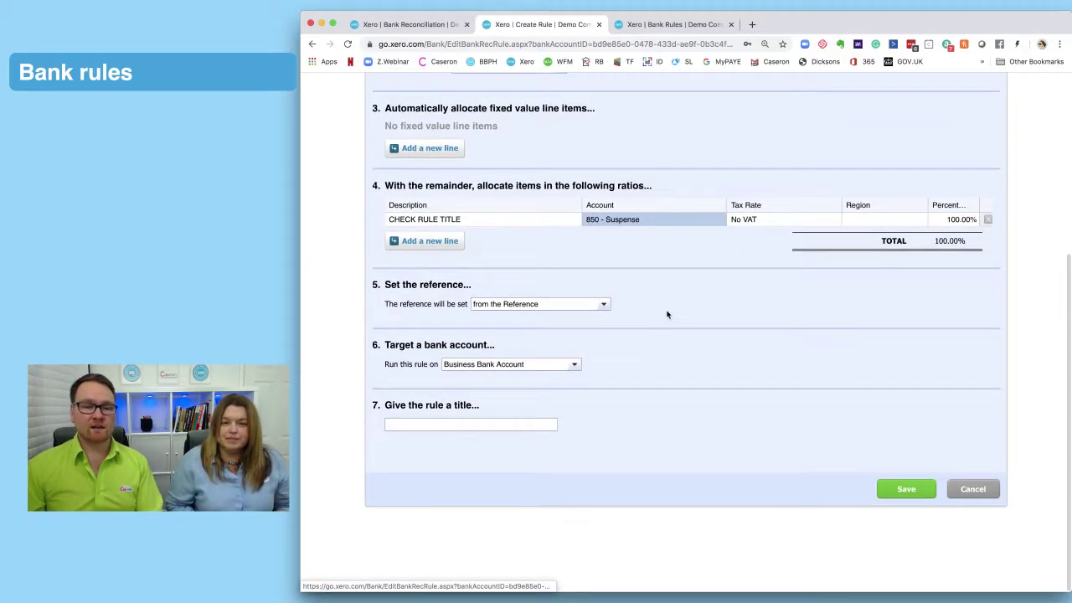
click(536, 425)
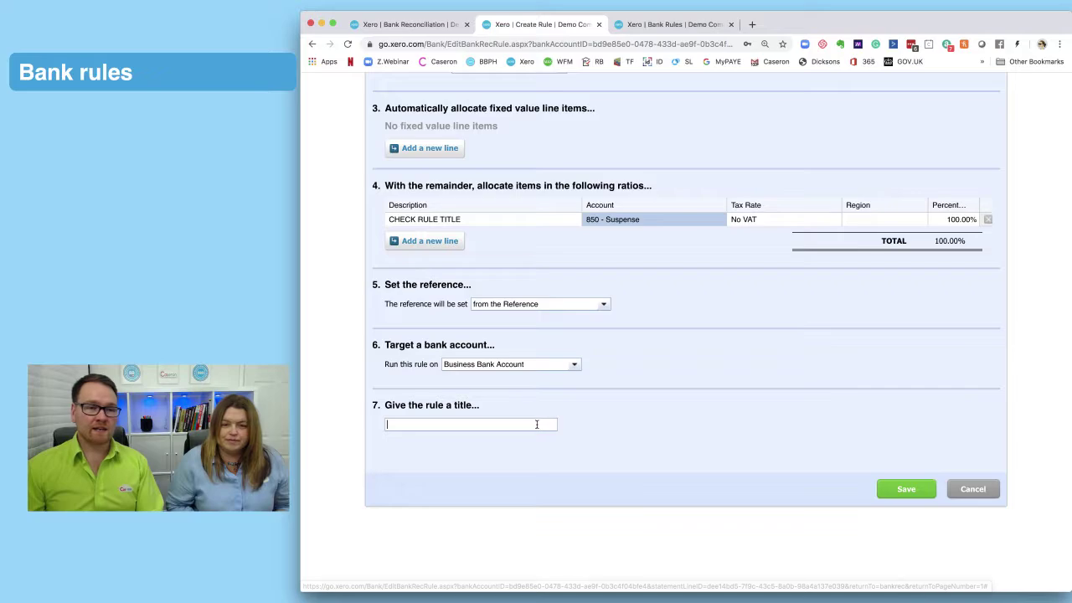
scroll(552, 427, up, 4)
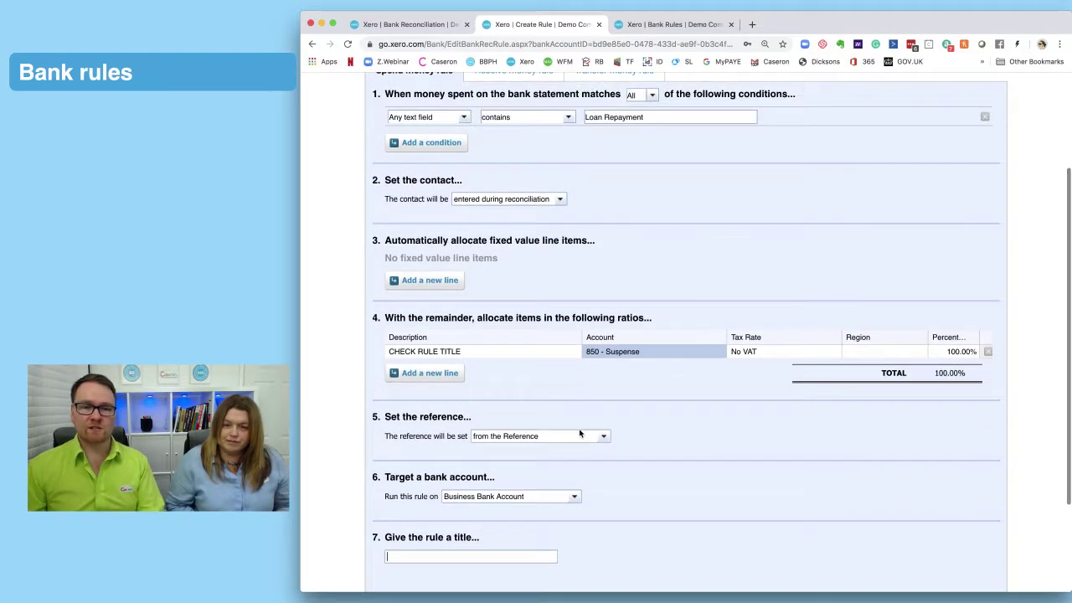
scroll(587, 433, down, 1)
scroll(600, 434, down, 1)
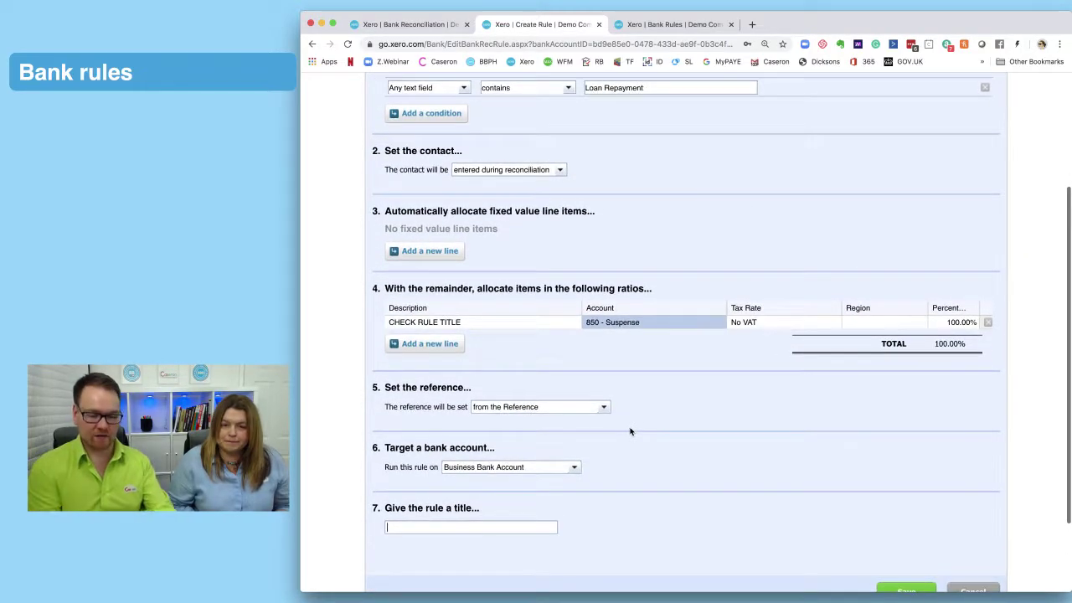
text(Loan reayment)
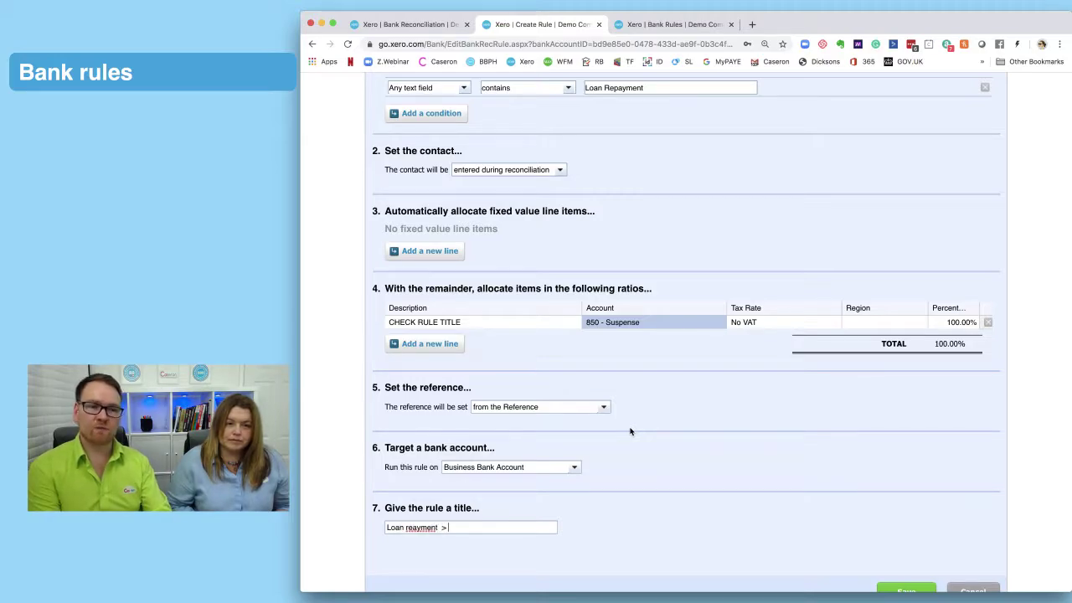
text(> CHECK CAPITA)
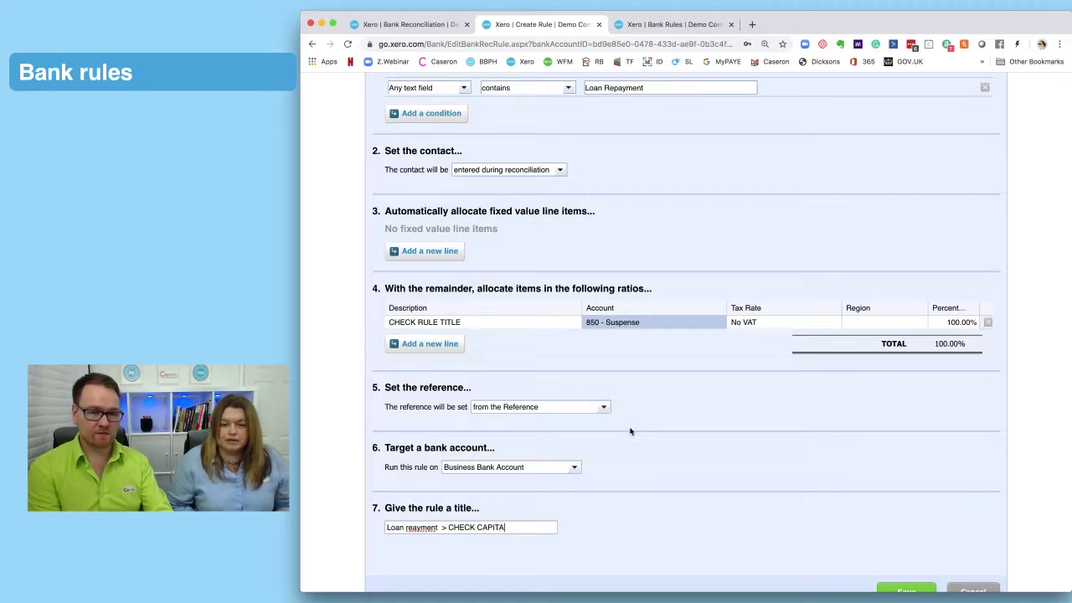
text(L and INTEREST)
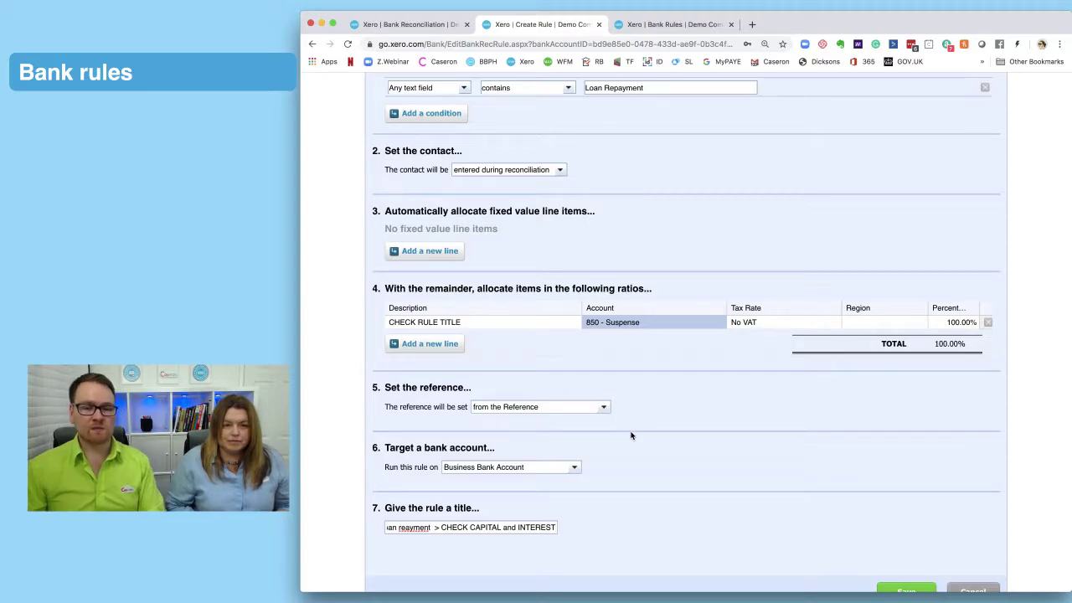
scroll(639, 439, down, 1)
scroll(638, 444, down, 1)
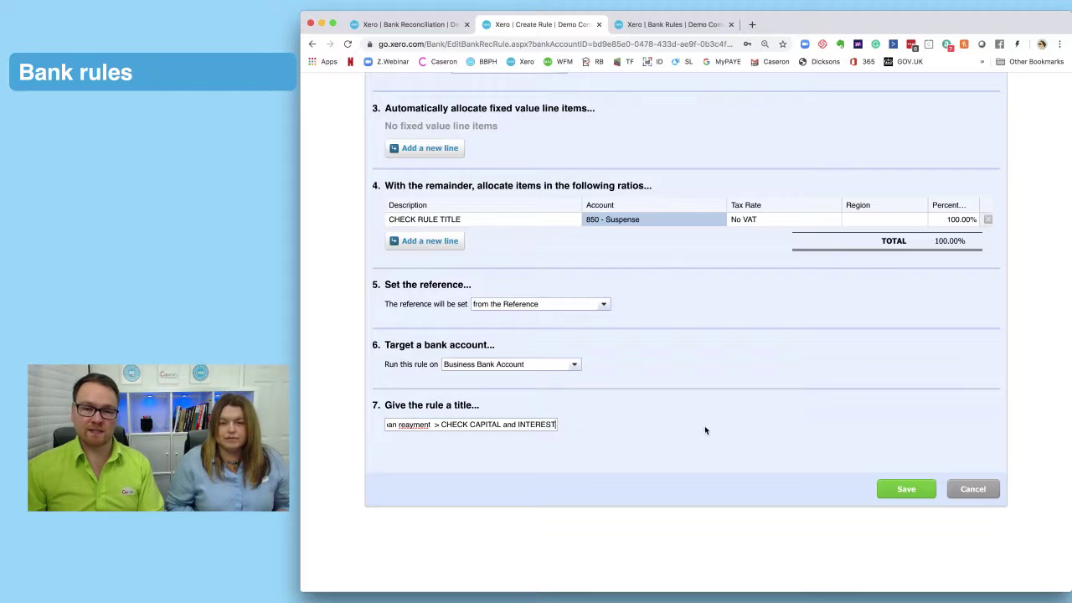
click(920, 489)
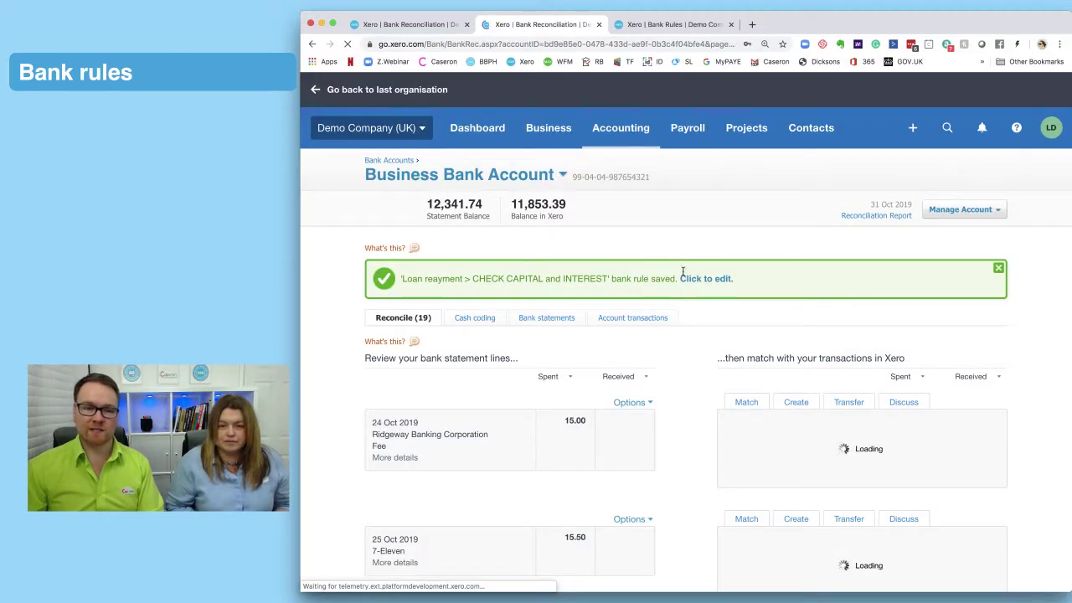
Step: Examine how the new rule applies to the 943.08 Loan Repayment statement line in the reconciliation list
scroll(697, 300, down, 5)
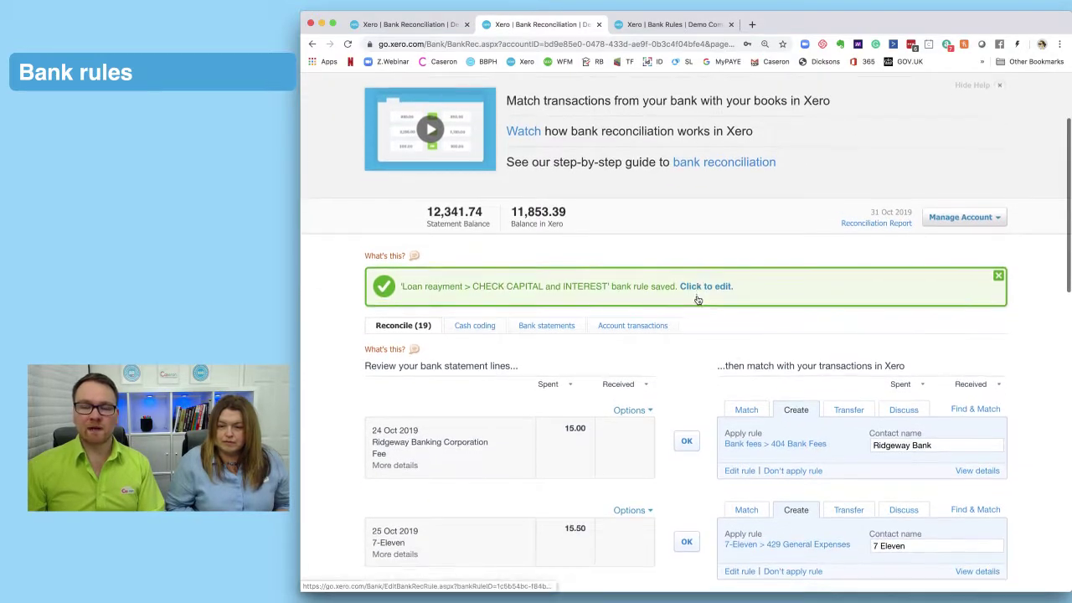
scroll(697, 300, down, 7)
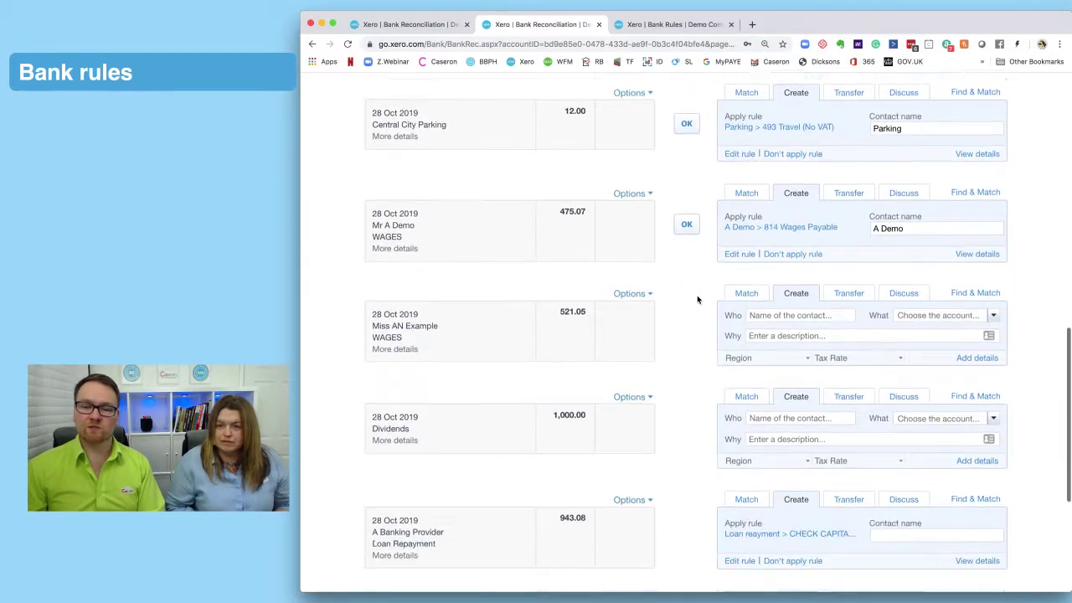
scroll(698, 300, down, 2)
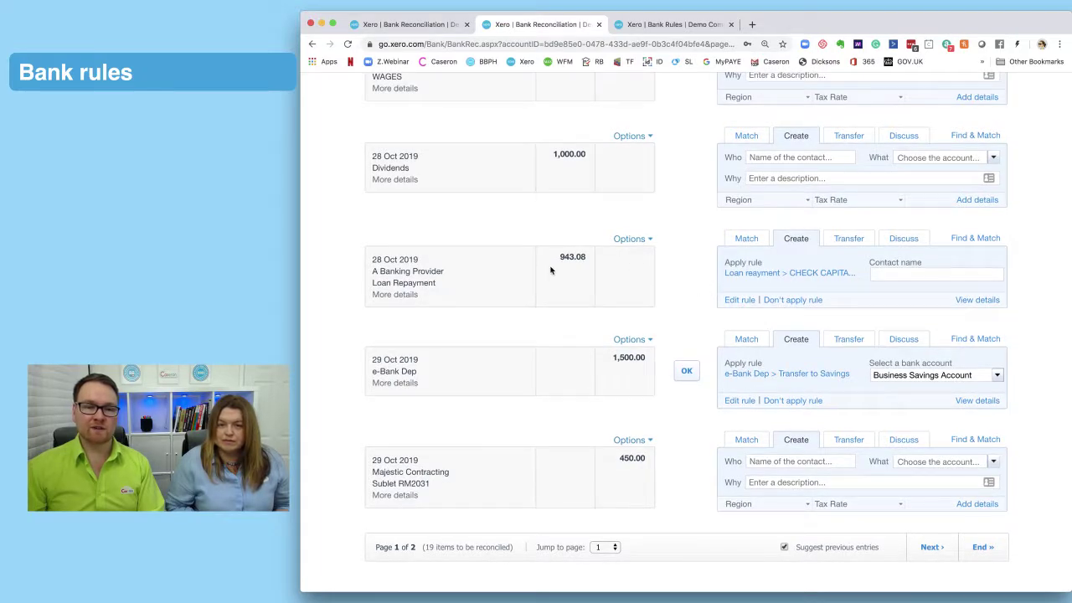
click(700, 295)
scroll(707, 271, up, 5)
scroll(687, 324, down, 4)
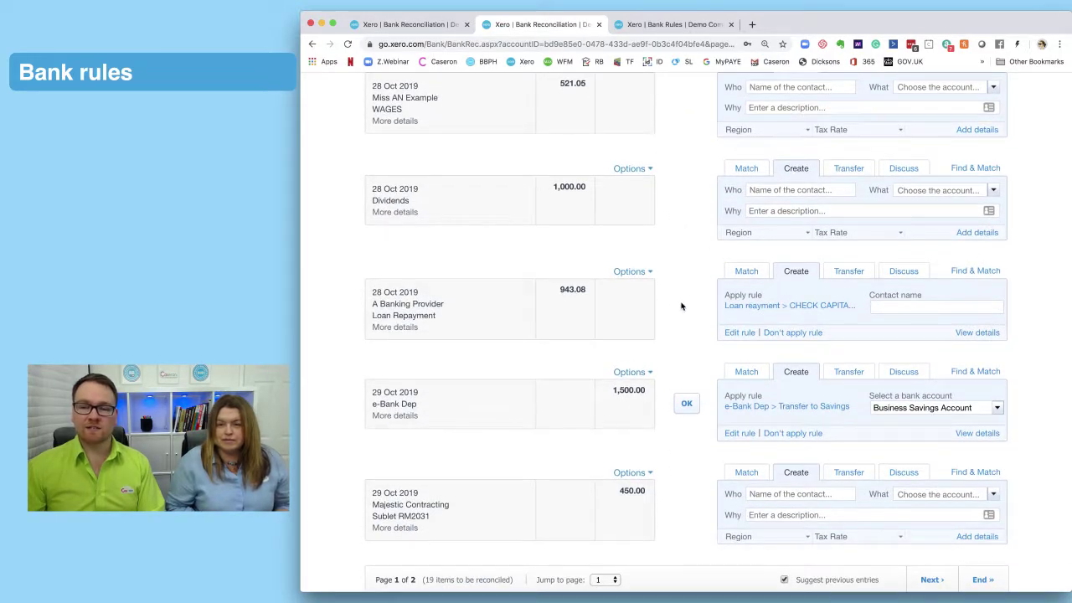
Step: Decline the suggested loan repayment rule for the 943.08 statement line
click(904, 309)
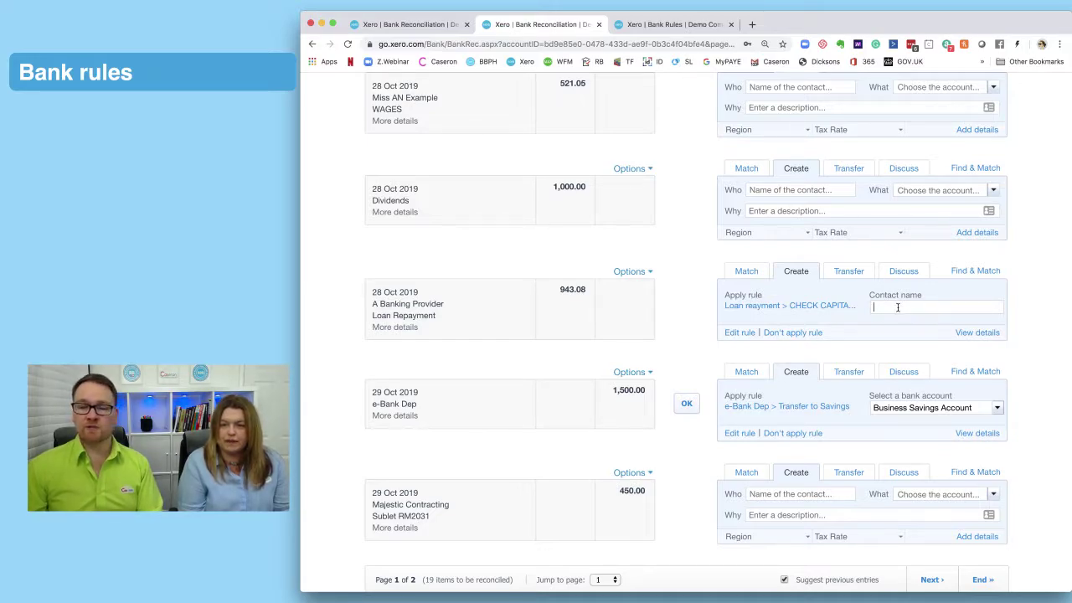
click(804, 334)
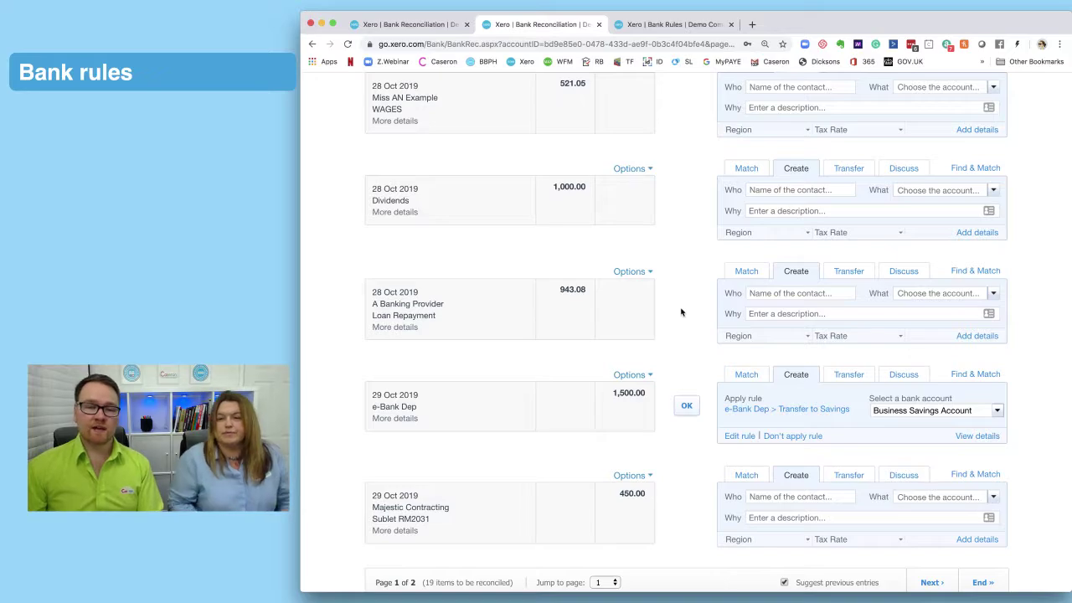
Step: Look for existing transactions matching the 943.08 Loan Repayment line, cancel the search, and return the line to its create suggestion
click(895, 274)
click(749, 273)
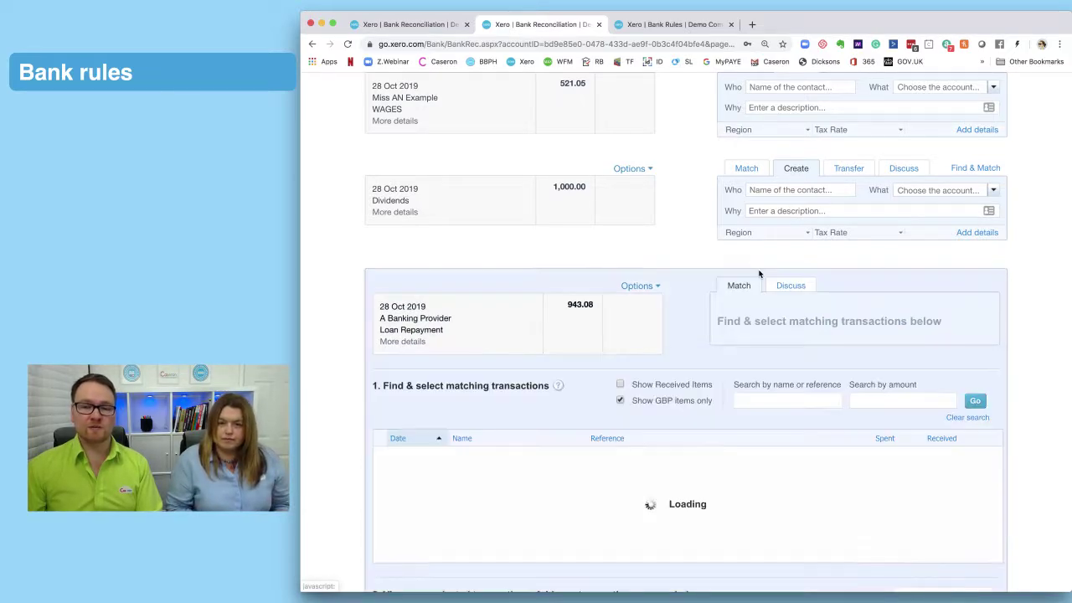
scroll(975, 460, down, 5)
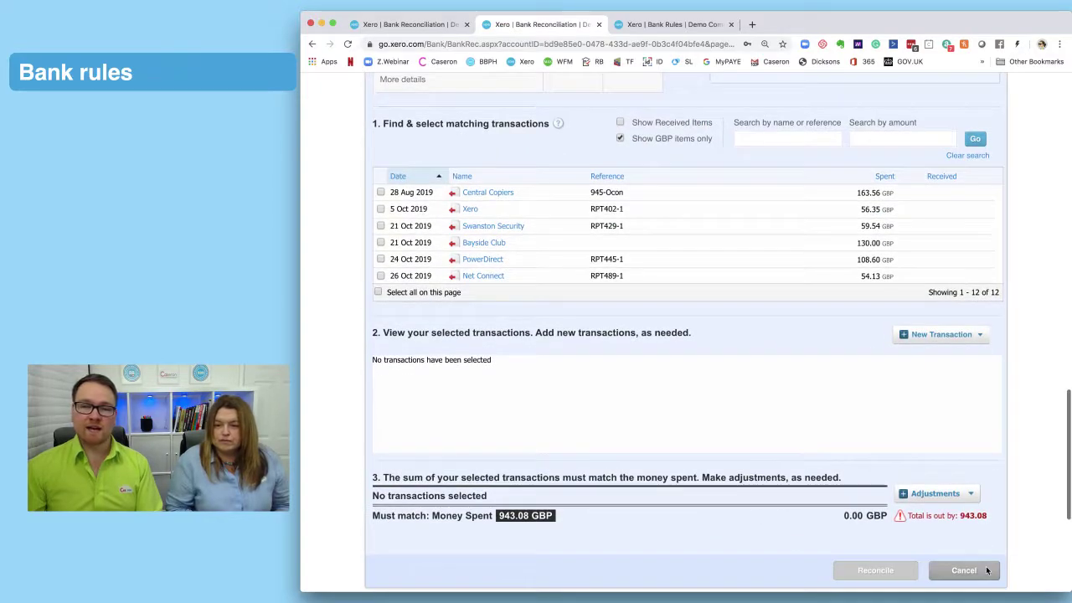
click(961, 569)
scroll(772, 311, up, 2)
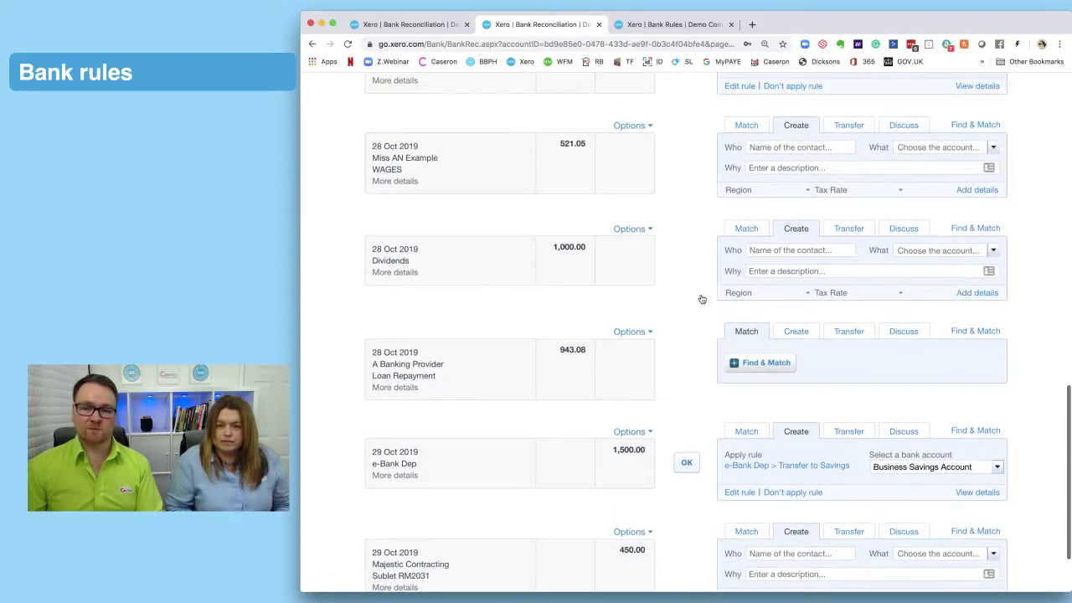
click(787, 333)
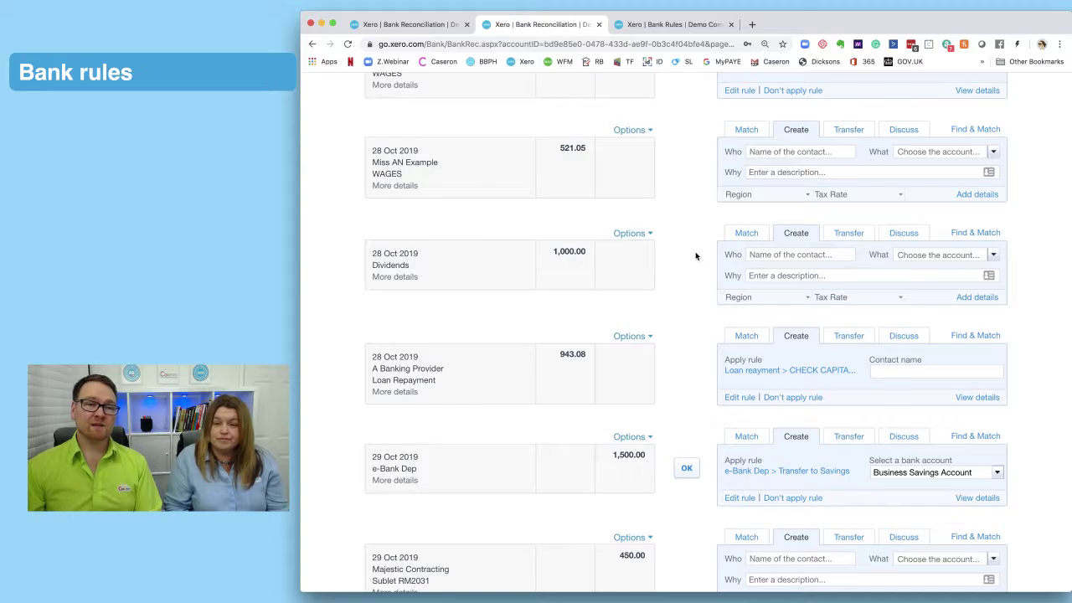
Step: Review the bank rule suggestions on the statement lines back up to the 24 Oct 2019 bank fee
scroll(692, 251, up, 3)
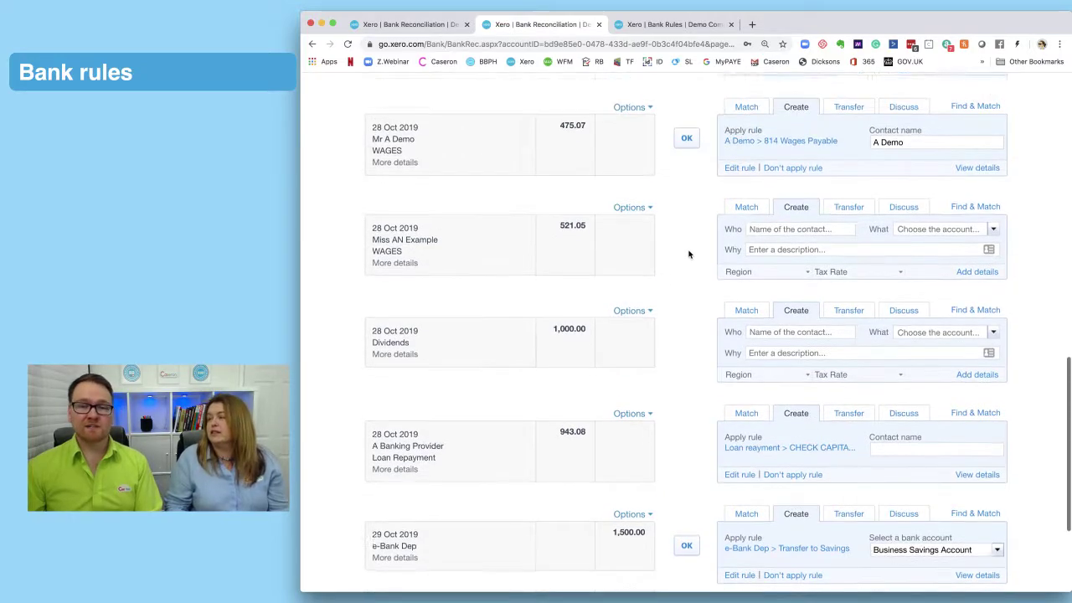
scroll(690, 260, up, 4)
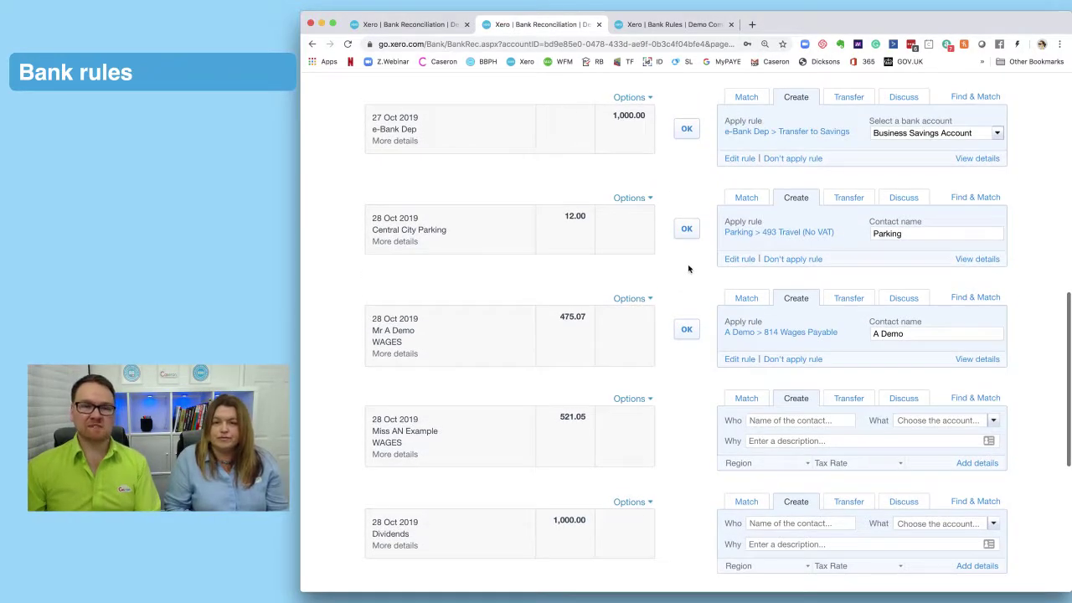
scroll(700, 270, up, 2)
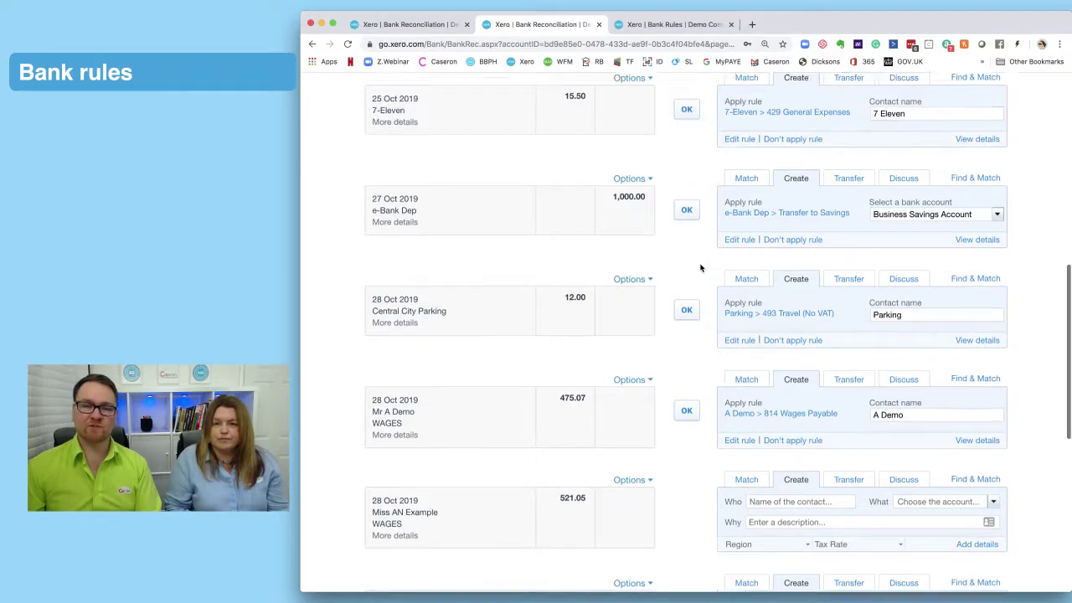
scroll(701, 268, up, 3)
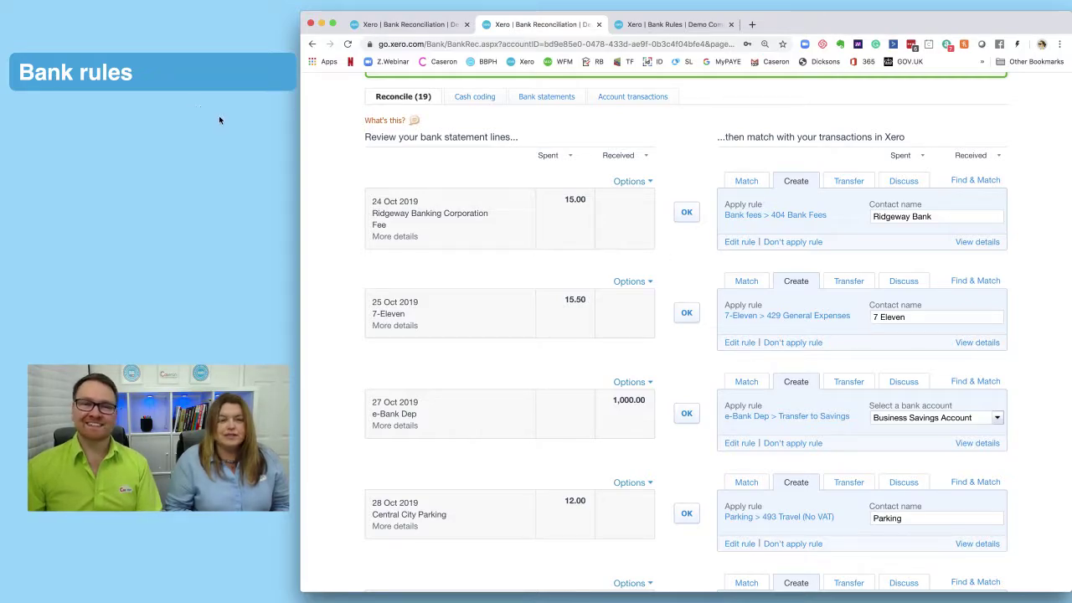
click(151, 119)
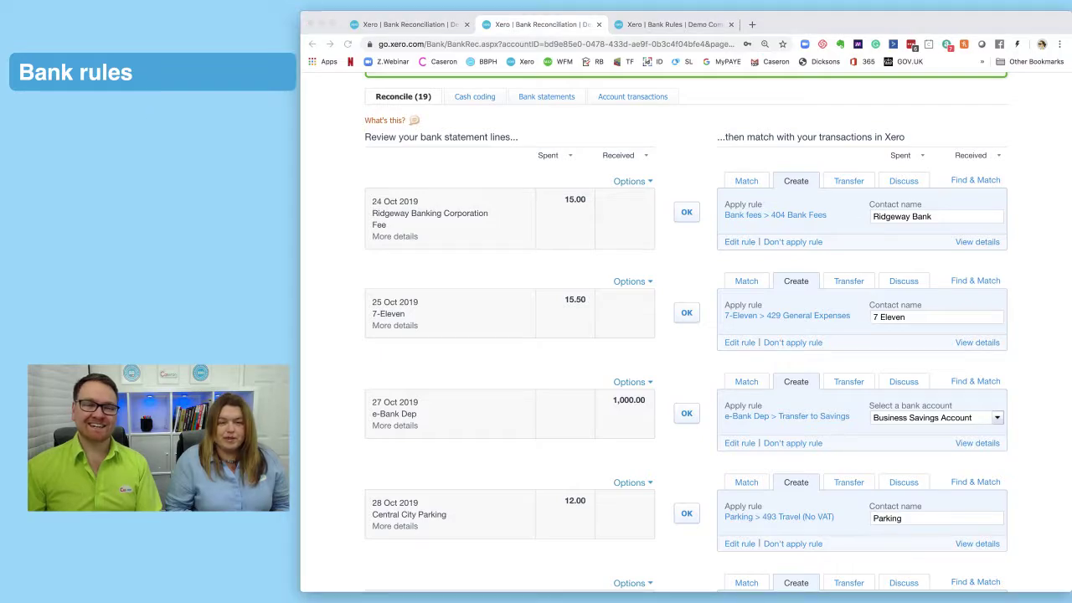